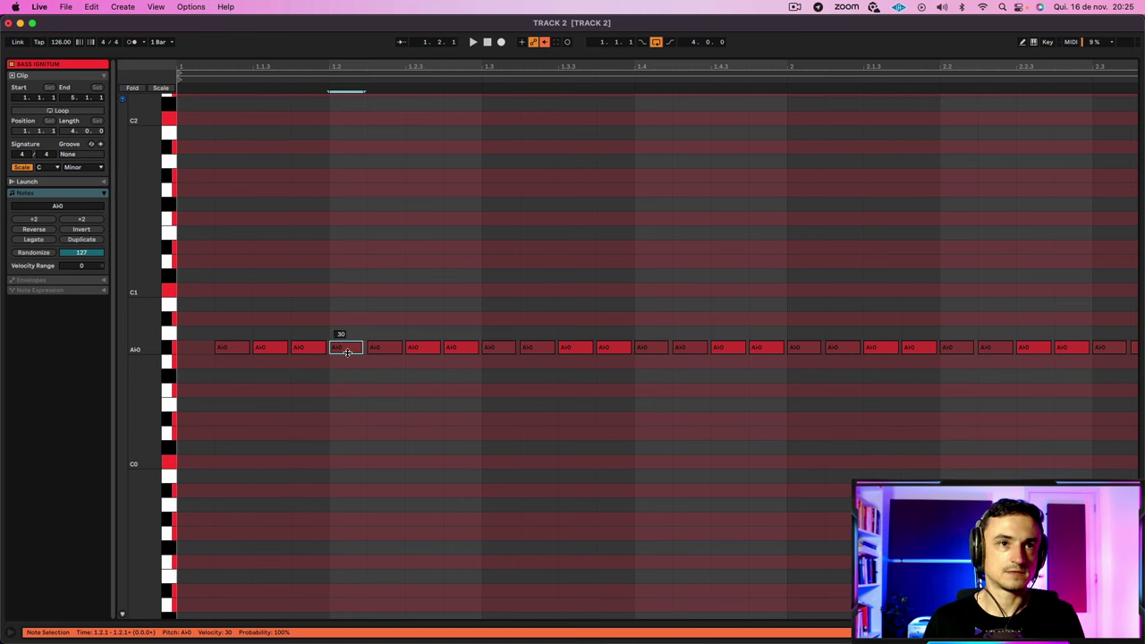
Step: Examine the repeated A♭0 notes in the opening bars of the BASS IGNITUM clip and play the pattern
{"action": "left_click", "coordinate": [350, 380]}
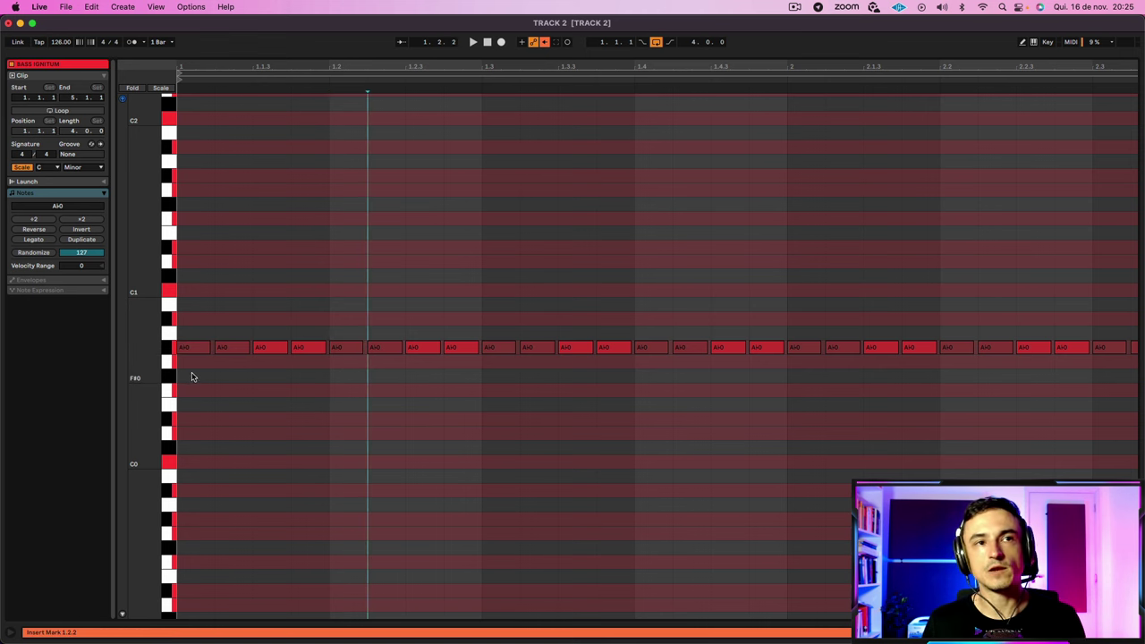
{"action": "left_click_drag", "start_coordinate": [190, 376], "coordinate": [1136, 219]}
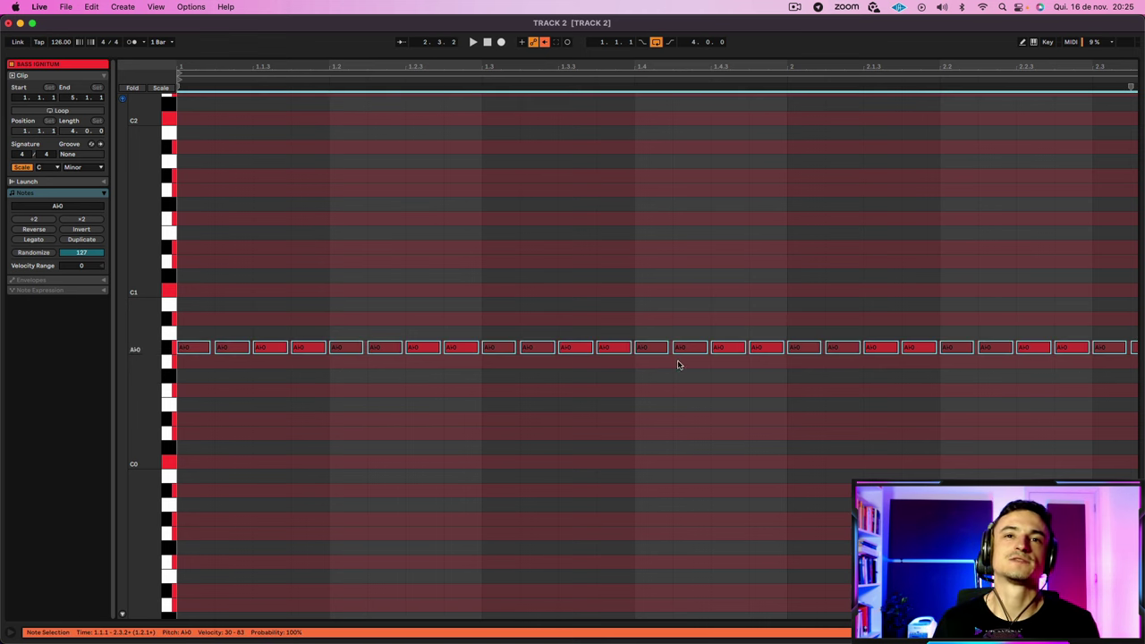
{"action": "left_click", "coordinate": [676, 391]}
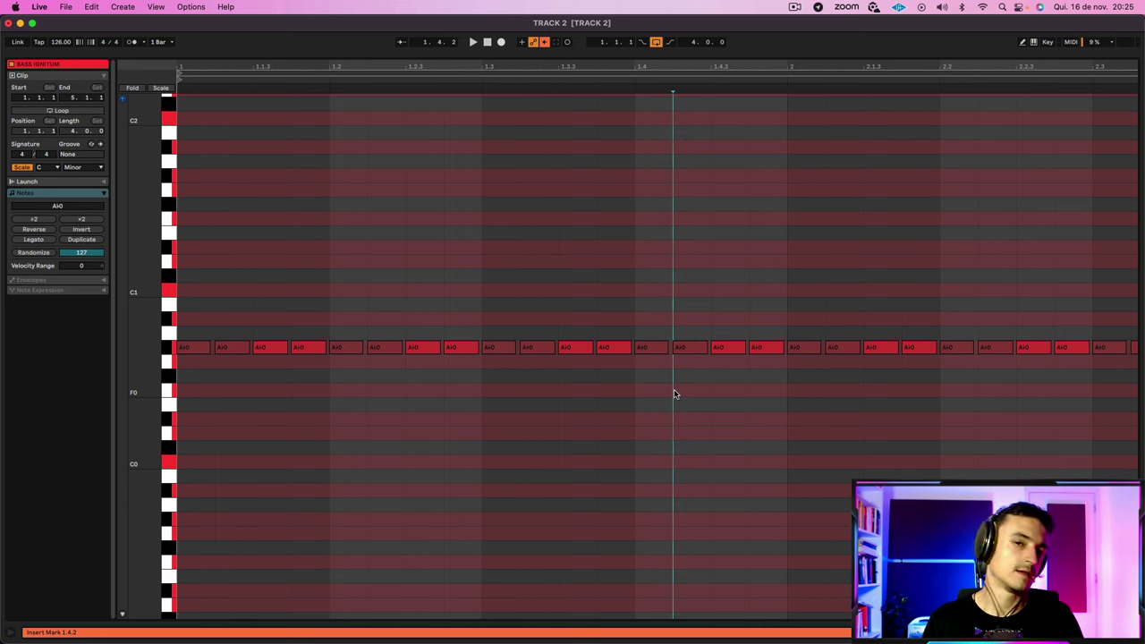
{"action": "key", "text": "space"}
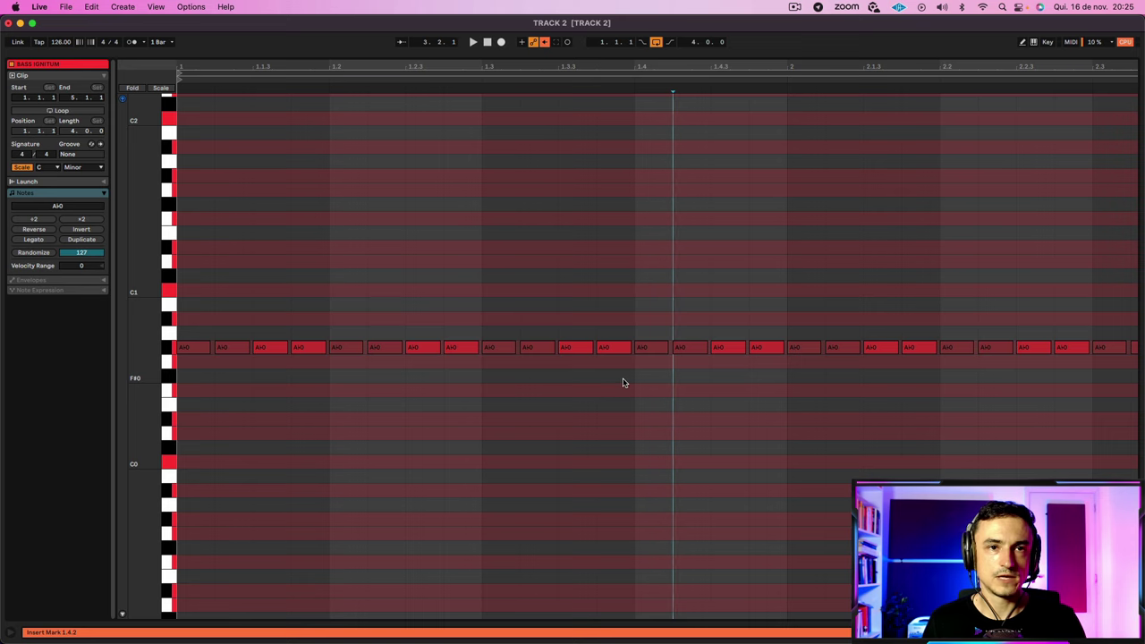
Step: Return to the arrangement and play the single-pitch BASS IGNITUM line together with the kick
{"action": "key", "text": "shift+Tab"}
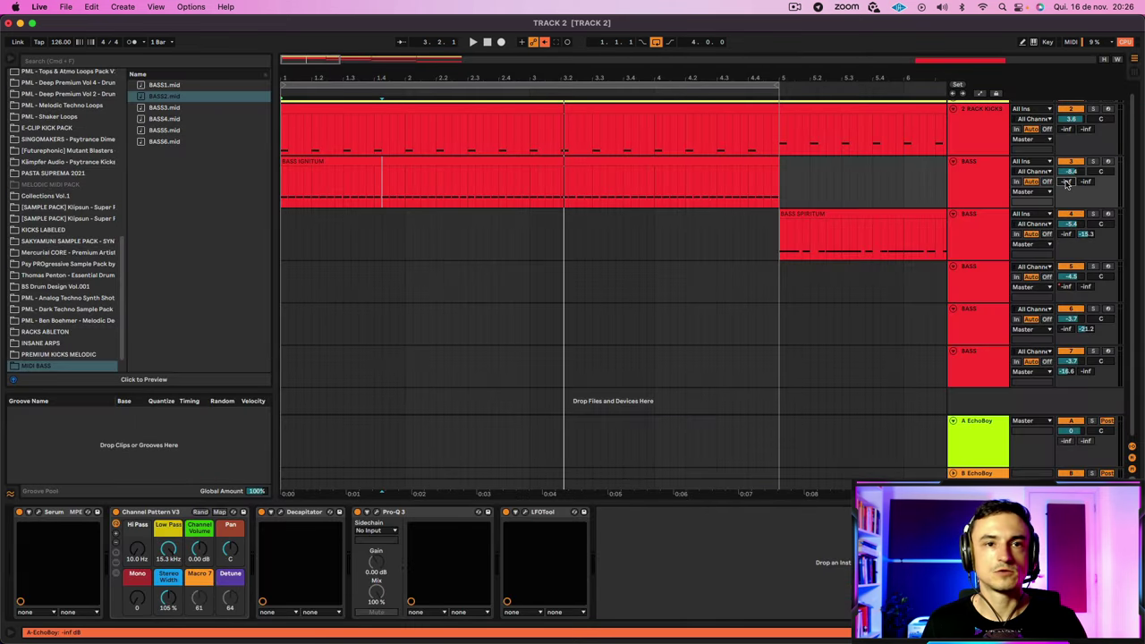
{"action": "key", "text": "space"}
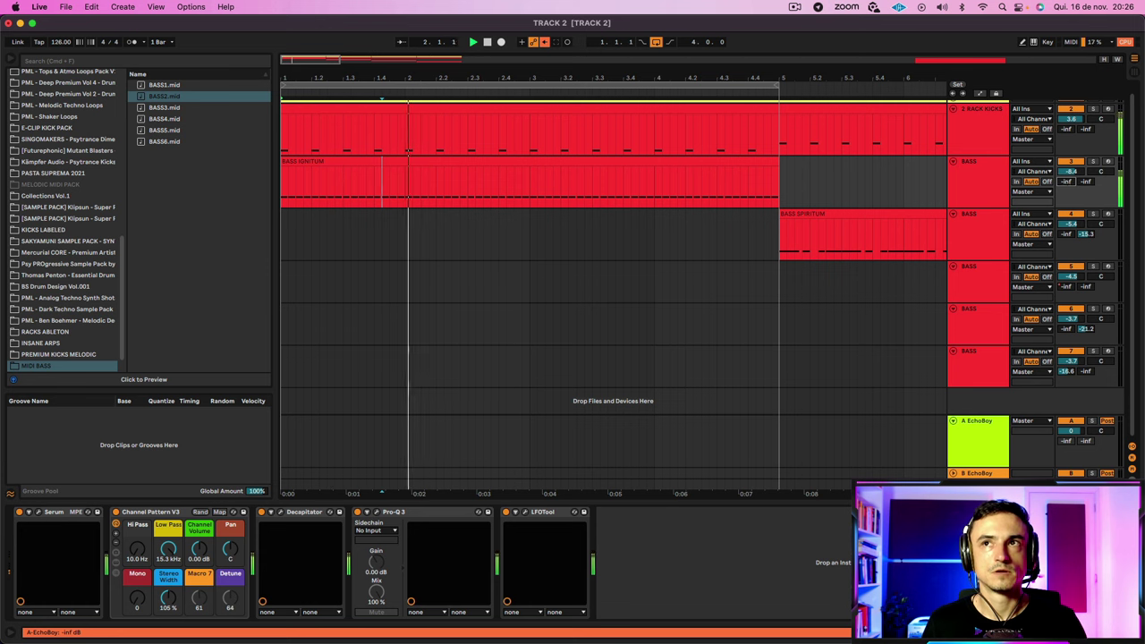
{"action": "key", "text": "space"}
{"action": "left_click", "coordinate": [1004, 186]}
Step: Undo the last pitch change in the BASS IGNITUM clip to restore its alternating A♭1 notes, and play the octave pattern
{"action": "double_click", "coordinate": [399, 160]}
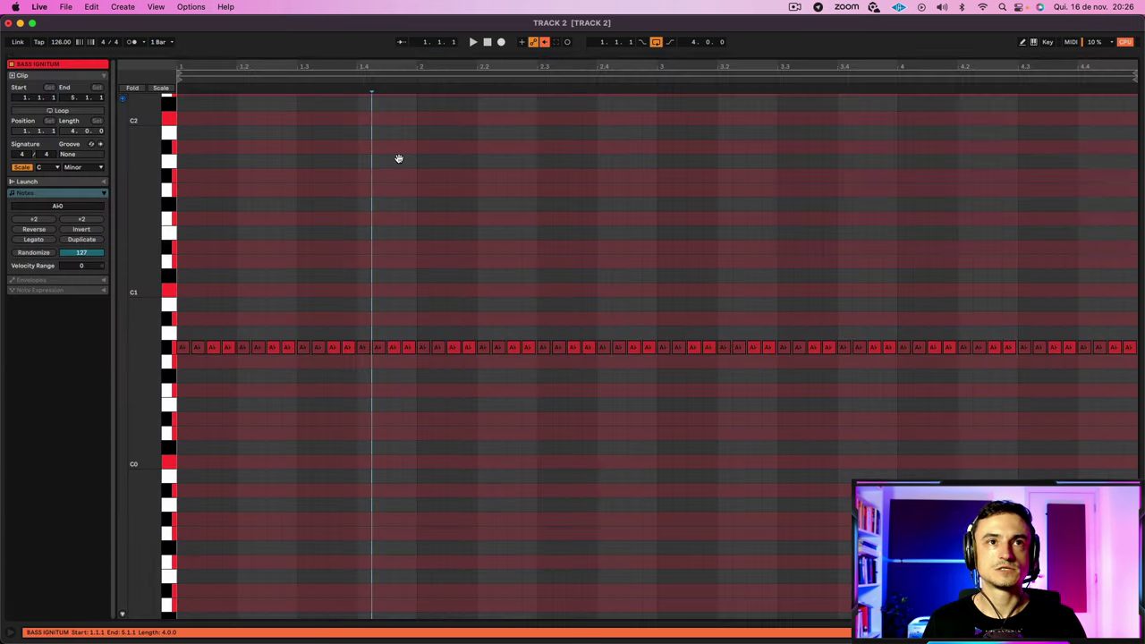
{"action": "left_click", "coordinate": [477, 207]}
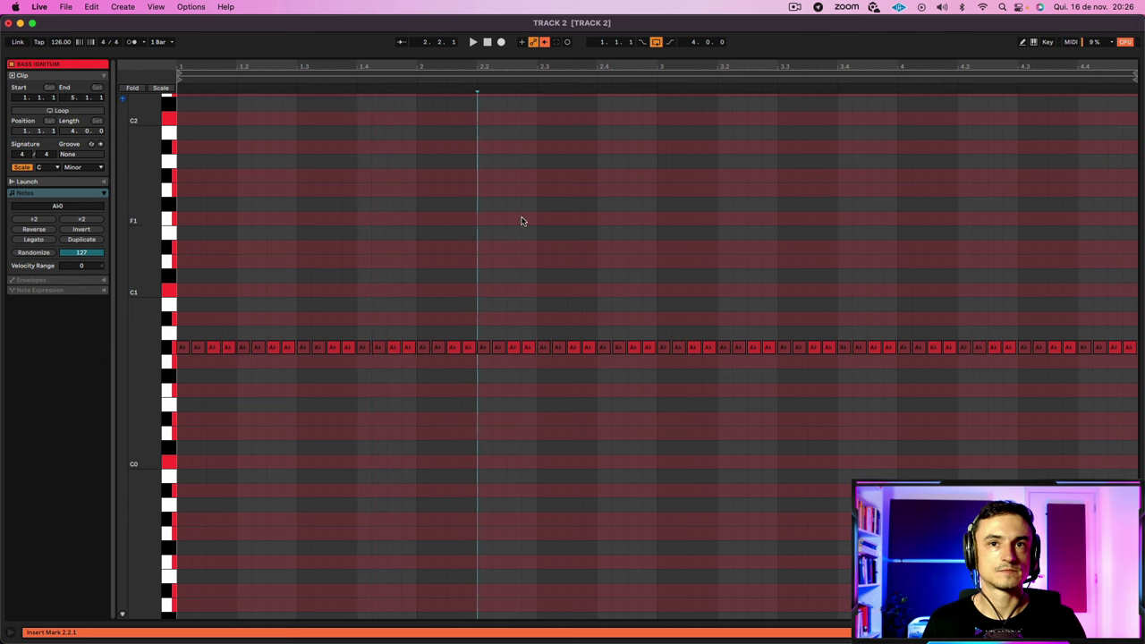
{"action": "key", "text": "super+z"}
{"action": "left_click_drag", "start_coordinate": [218, 68], "coordinate": [211, 101]}
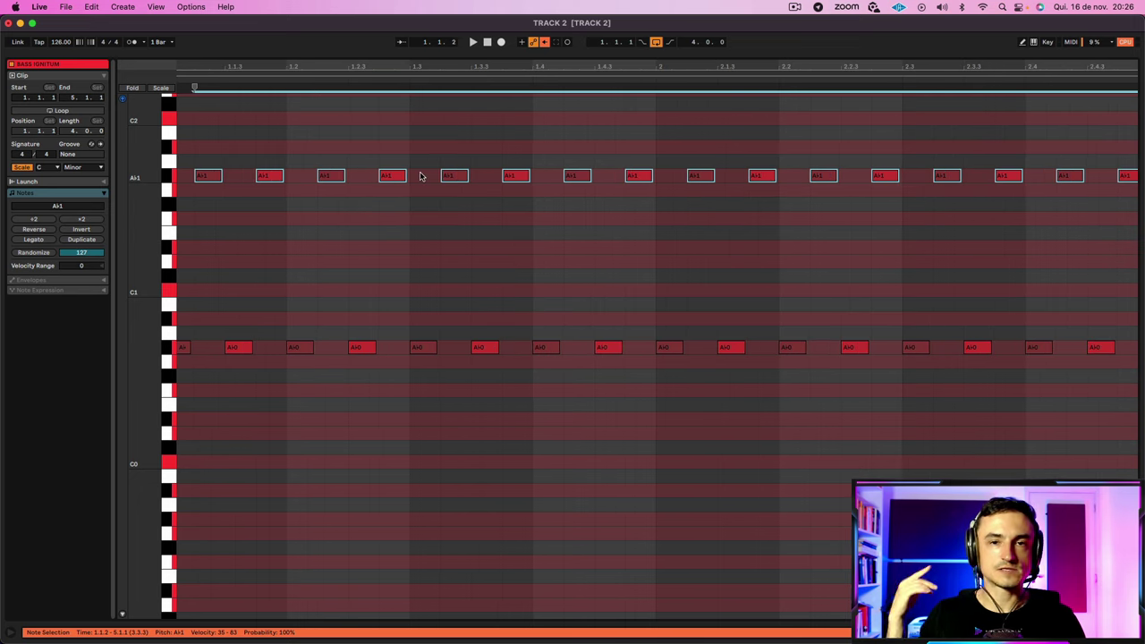
{"action": "key", "text": "space"}
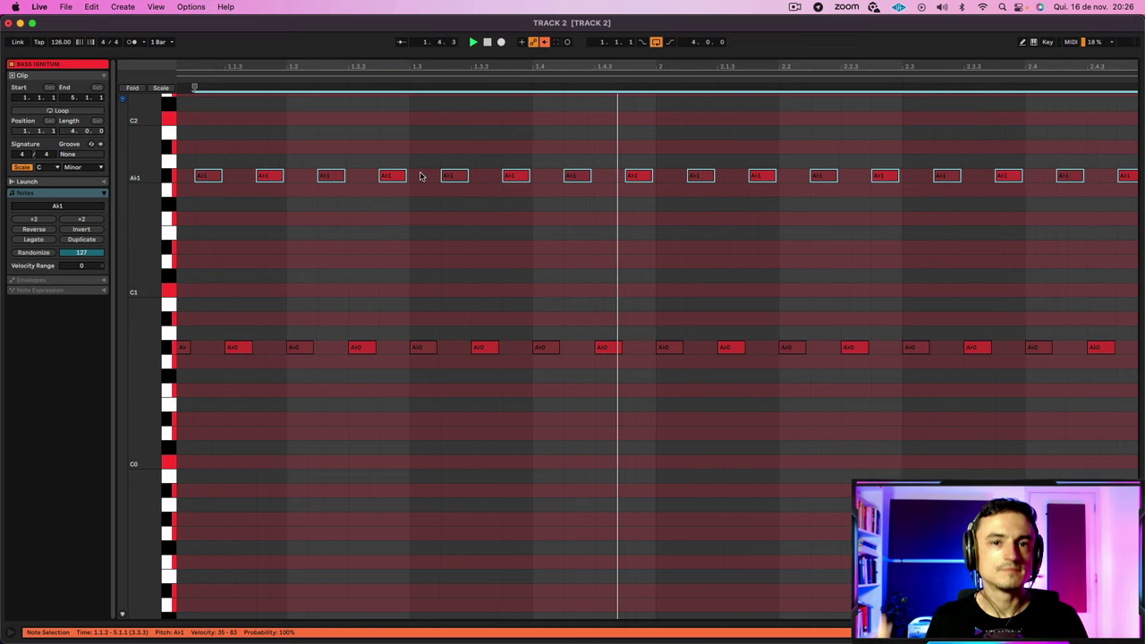
{"action": "key", "text": "shift+Tab"}
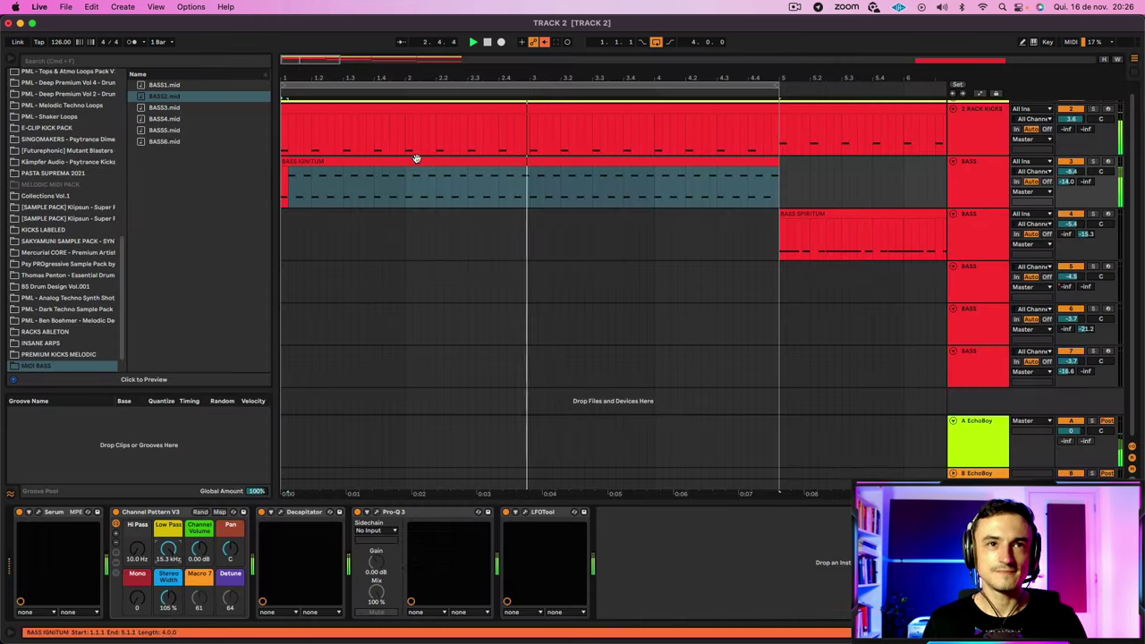
Step: View the [BASS] - IGNITUM preset in the bass track's Serum instrument, then close the plug-in window
{"action": "left_click", "coordinate": [346, 161]}
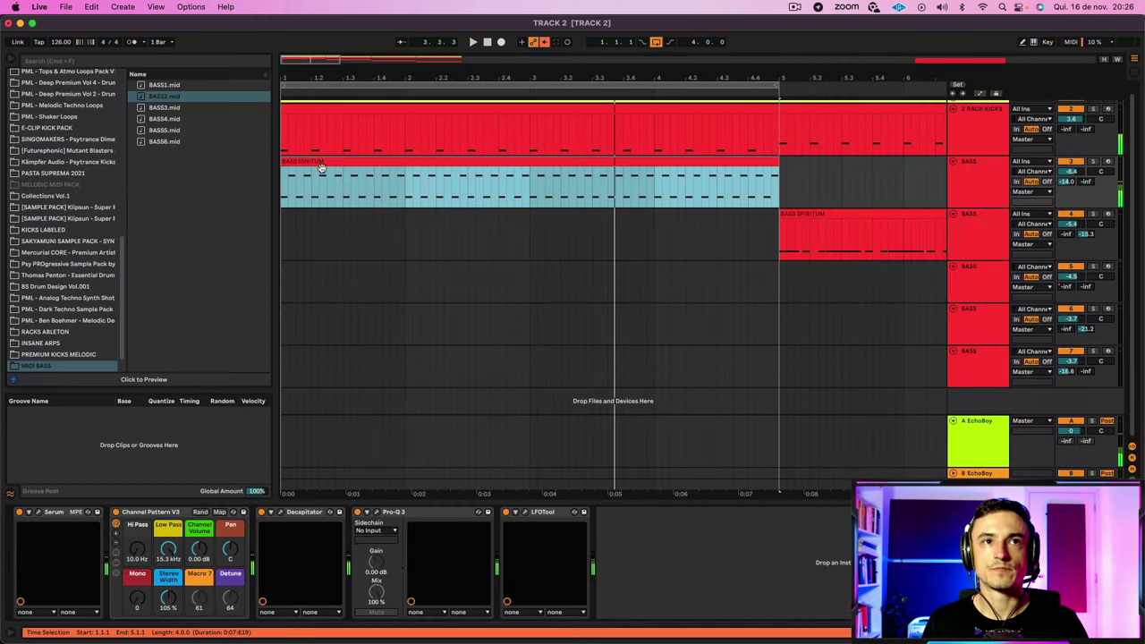
{"action": "left_click", "coordinate": [38, 511]}
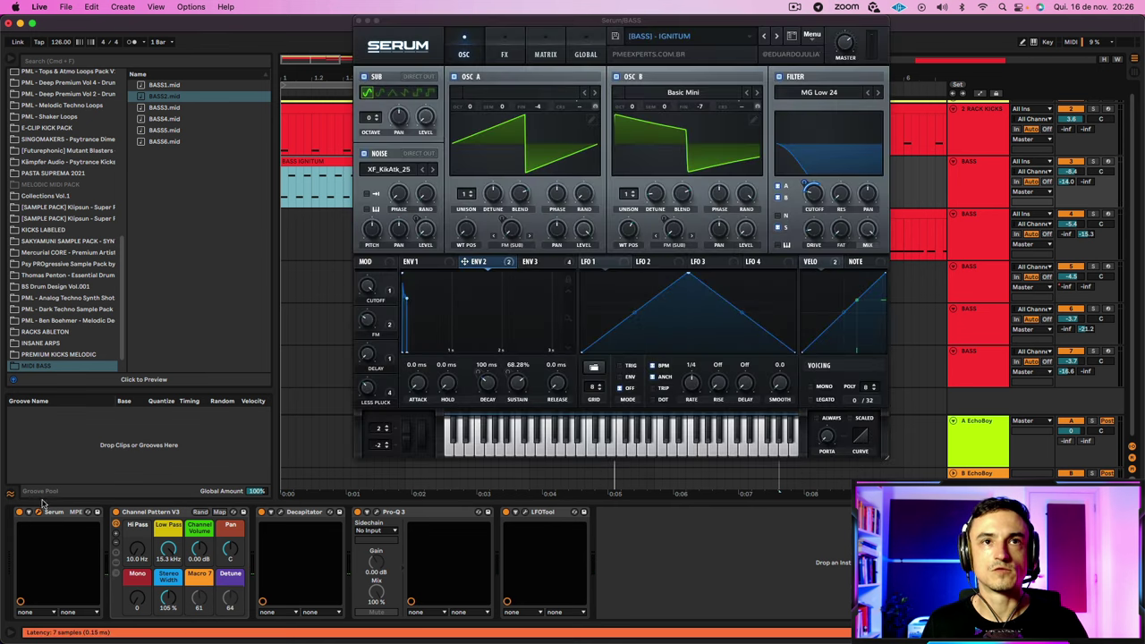
{"action": "left_click_drag", "start_coordinate": [616, 22], "coordinate": [552, 78]}
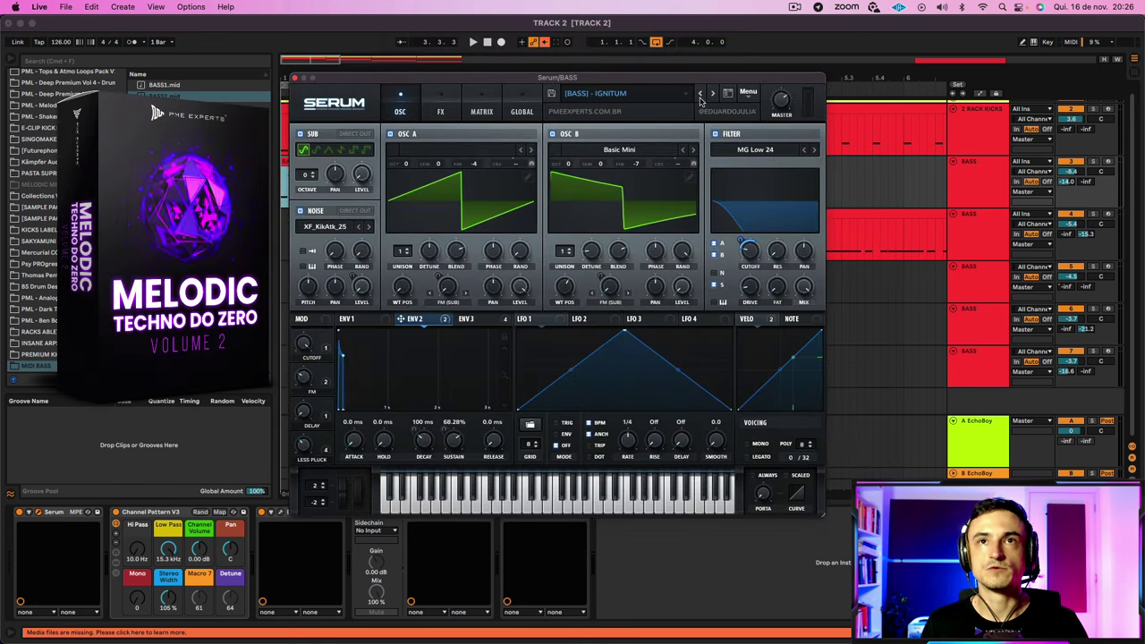
{"action": "left_click", "coordinate": [296, 78]}
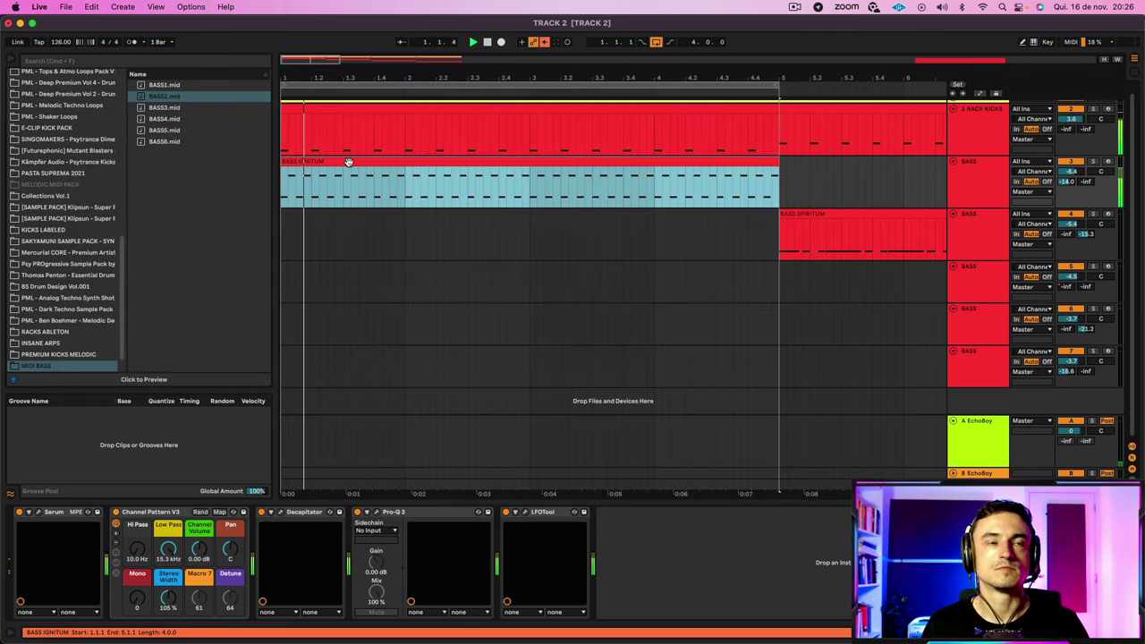
Step: Play the BASS IGNITUM section with the kick in the arrangement and bring the following bass clips into view
{"action": "scroll", "coordinate": [349, 160], "scroll_direction": "right", "scroll_amount": 5}
{"action": "scroll", "coordinate": [309, 139], "scroll_direction": "left", "scroll_amount": 5}
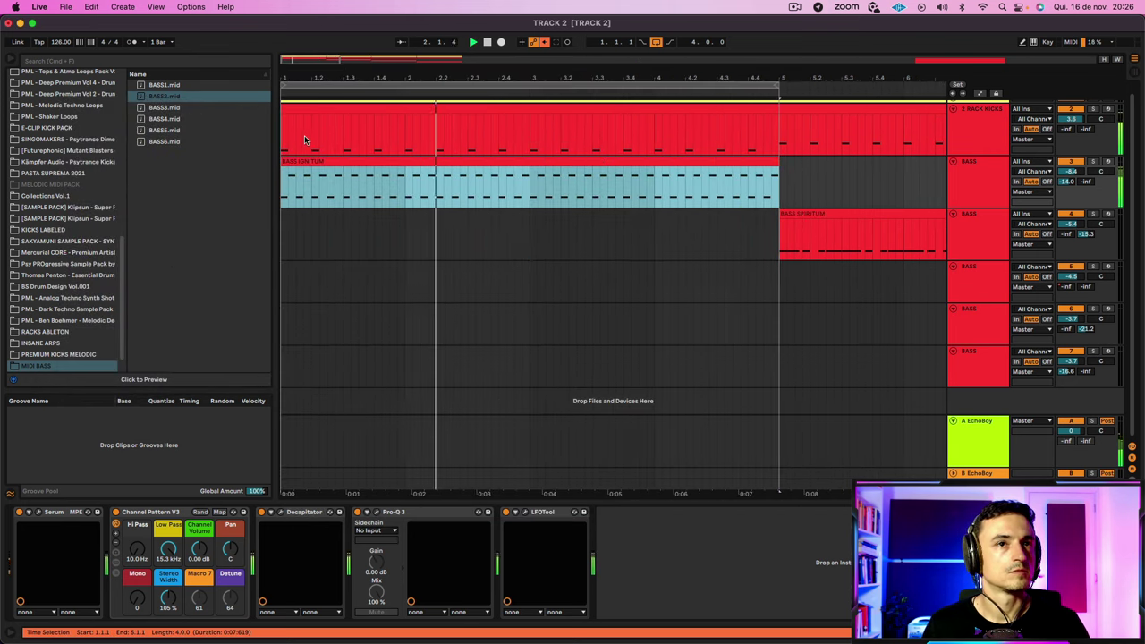
{"action": "left_click_drag", "start_coordinate": [360, 77], "coordinate": [302, 77]}
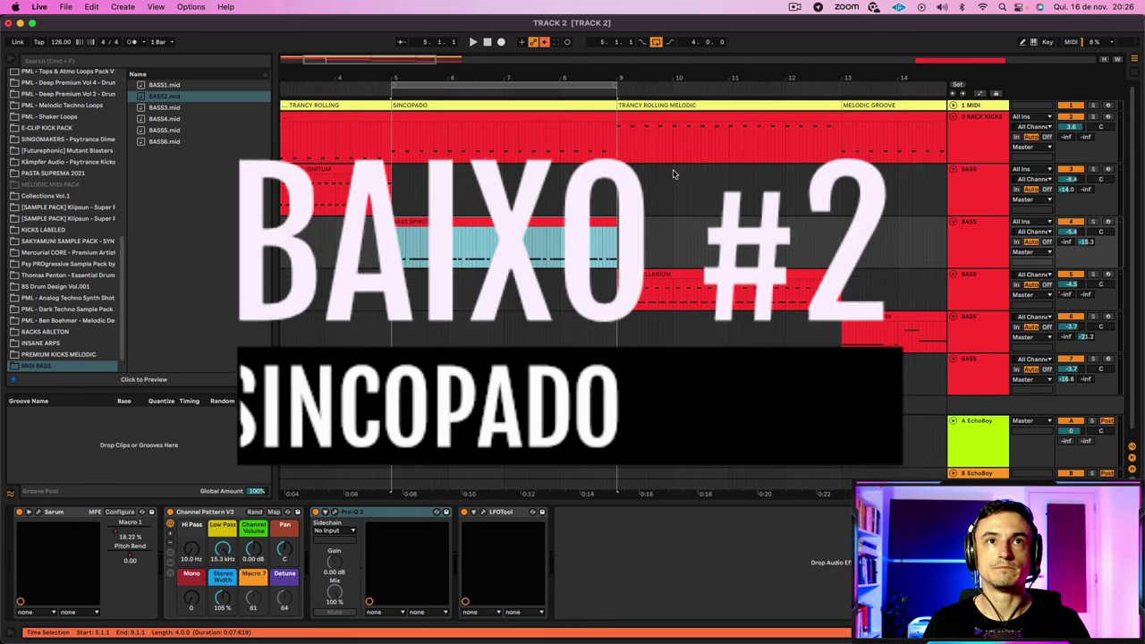
Step: Open the BASS SPIRITUM clip in the note editor with its first two bars in close view
{"action": "scroll", "coordinate": [673, 173], "scroll_direction": "down", "scroll_amount": 1}
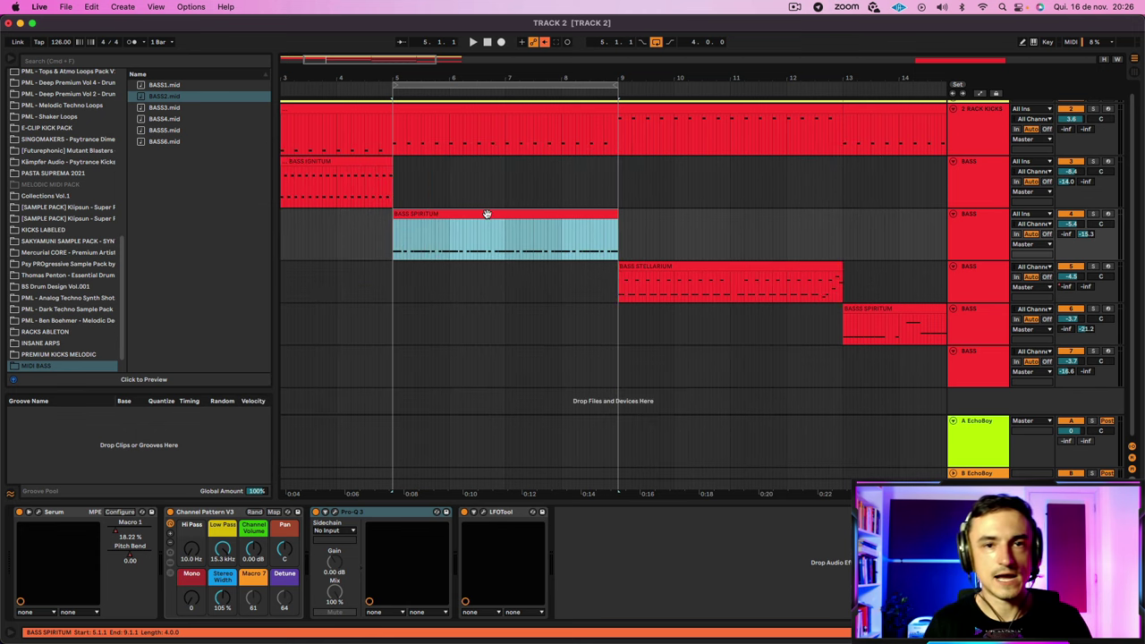
{"action": "double_click", "coordinate": [487, 214]}
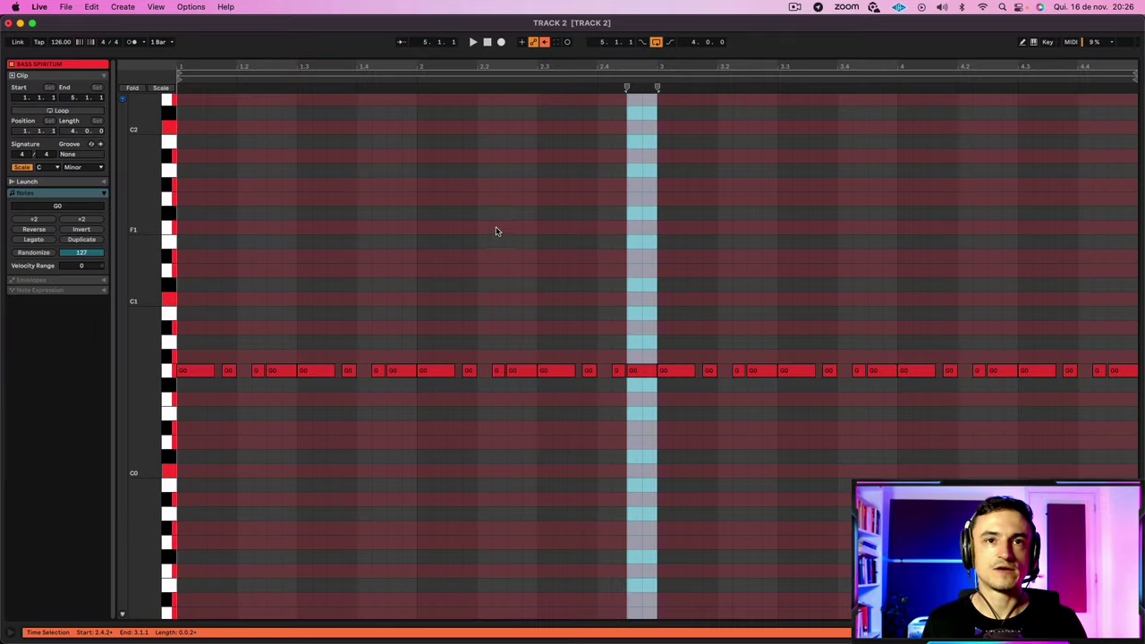
{"action": "left_click_drag", "start_coordinate": [232, 67], "coordinate": [259, 100]}
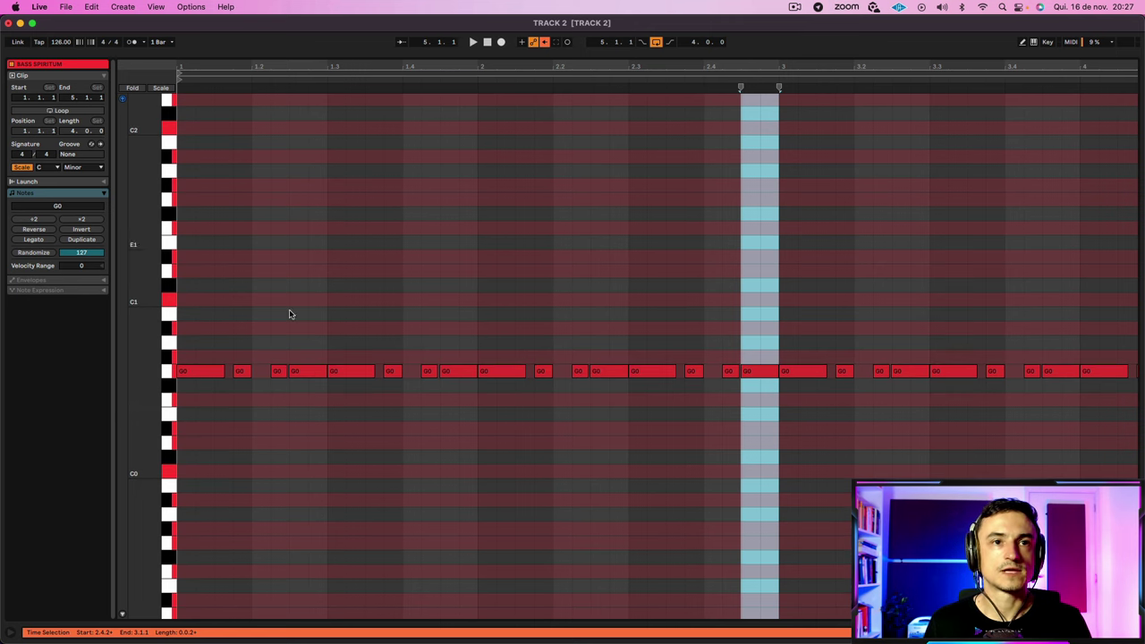
{"action": "left_click_drag", "start_coordinate": [205, 64], "coordinate": [327, 200]}
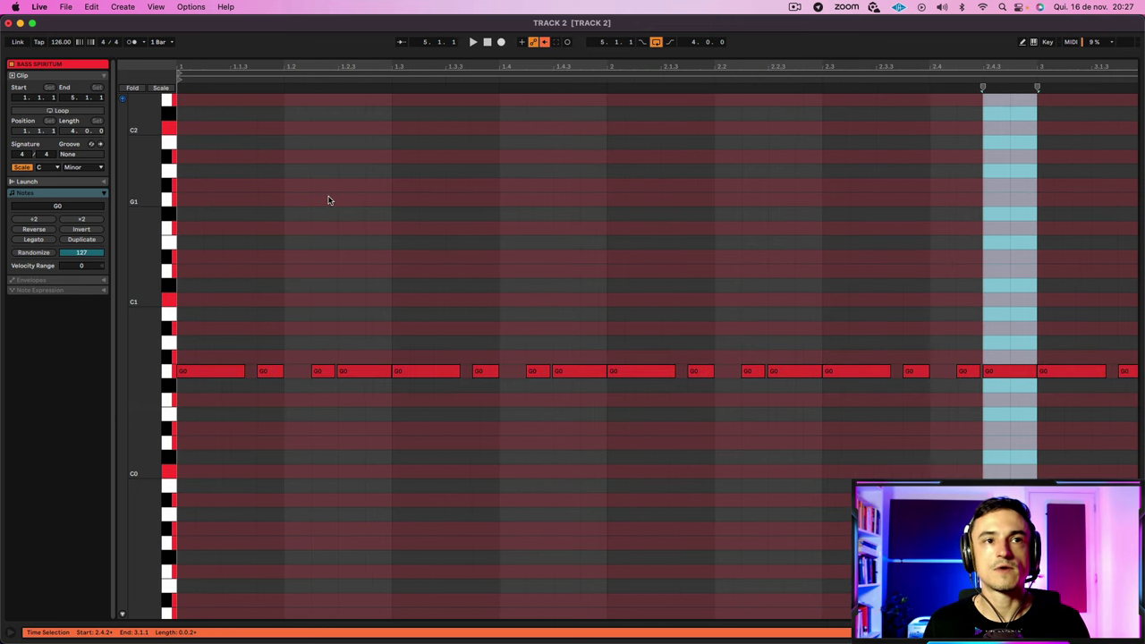
{"action": "left_click_drag", "start_coordinate": [279, 336], "coordinate": [135, 390]}
{"action": "double_click", "coordinate": [184, 329]}
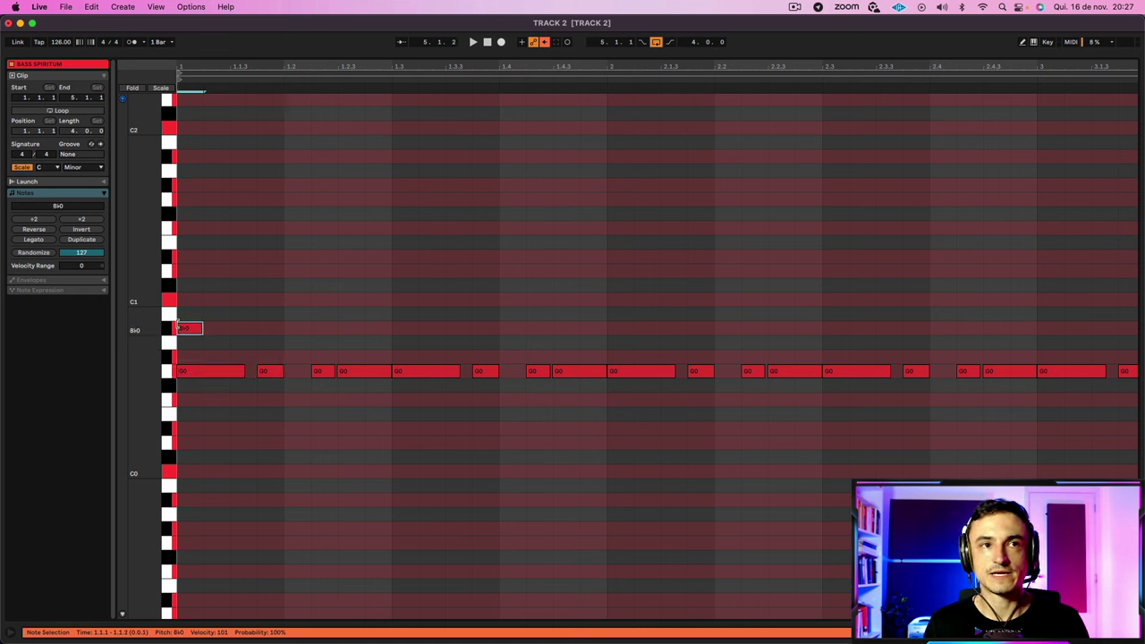
{"action": "left_click_drag", "start_coordinate": [178, 327], "coordinate": [237, 334]}
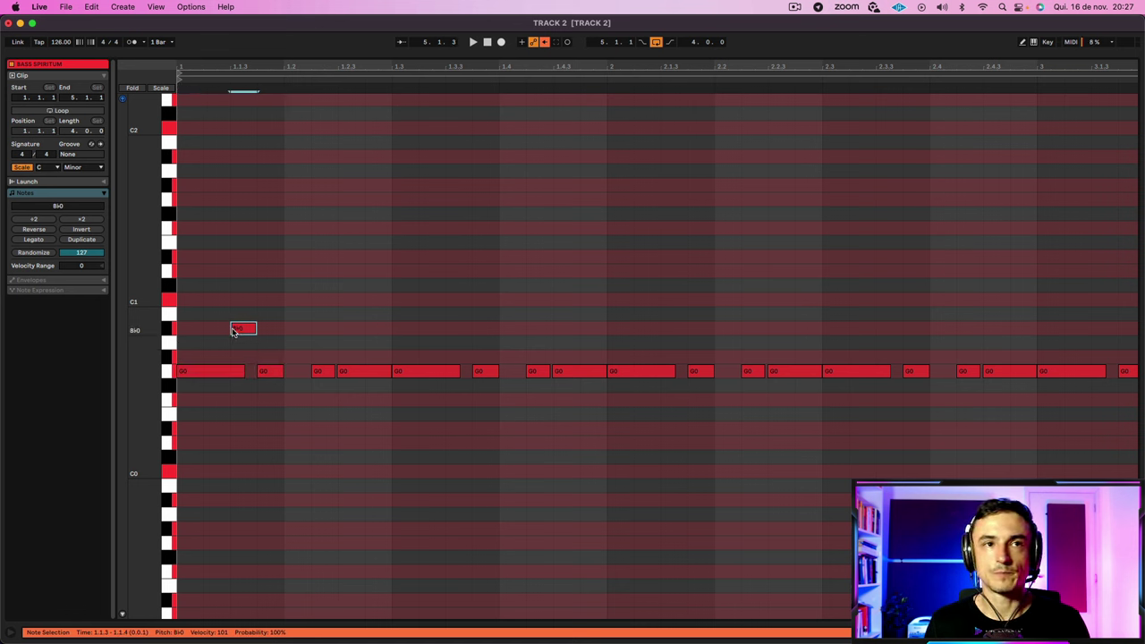
{"action": "double_click", "coordinate": [233, 330]}
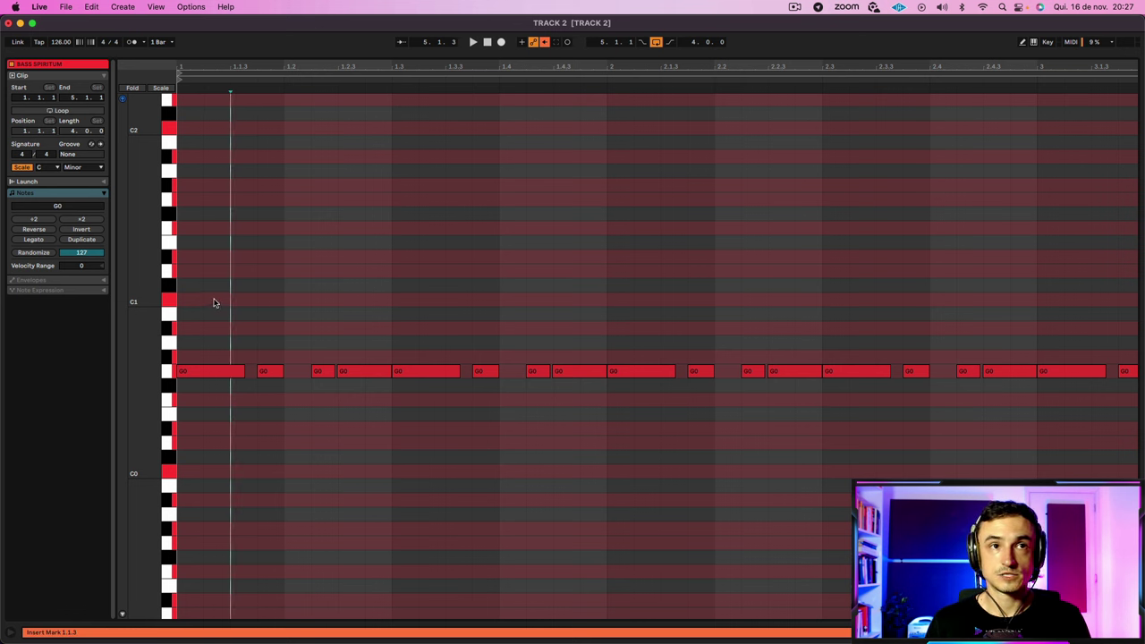
{"action": "double_click", "coordinate": [214, 300]}
{"action": "double_click", "coordinate": [270, 301]}
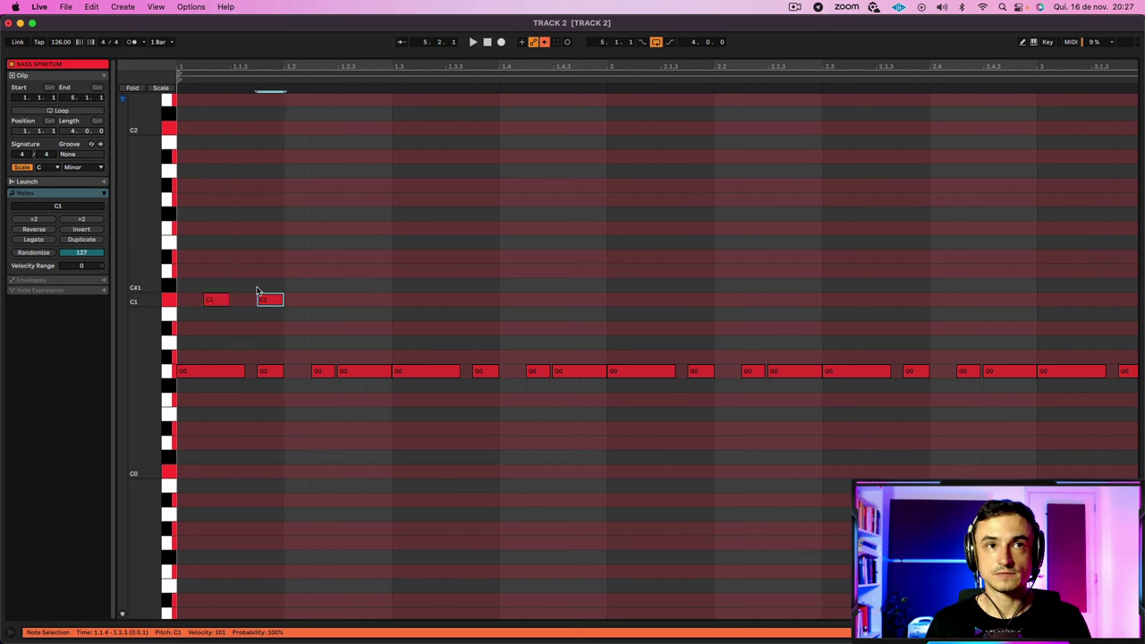
{"action": "left_click_drag", "start_coordinate": [282, 331], "coordinate": [173, 273]}
{"action": "key", "text": "Delete"}
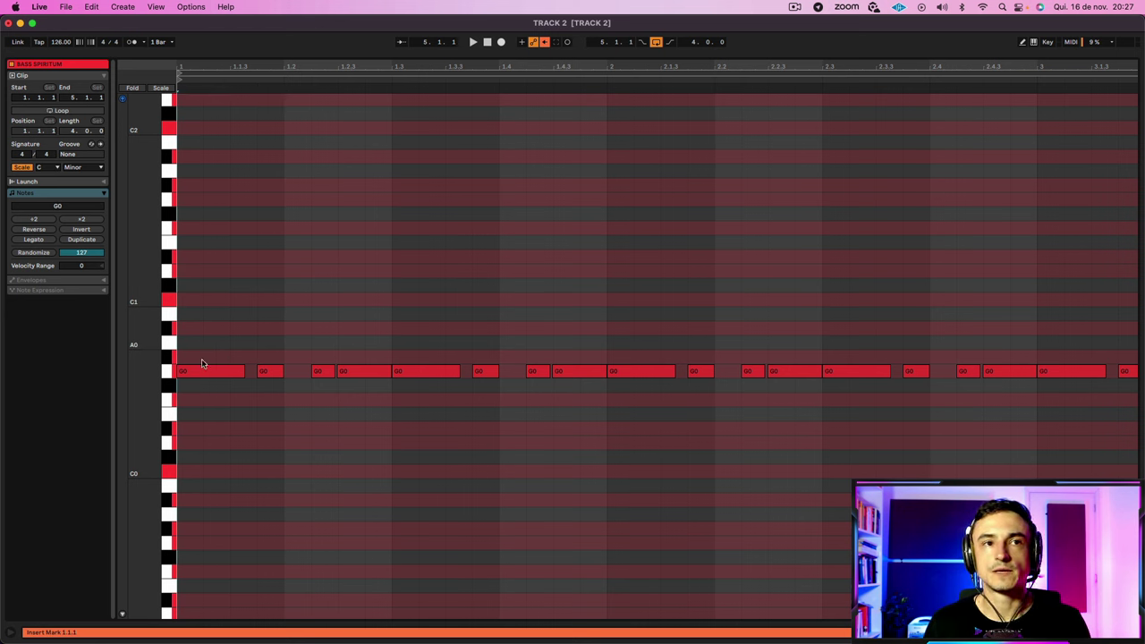
Step: Quantize all G0 notes in the BASS SPIRITUM clip
{"action": "left_click", "coordinate": [339, 374]}
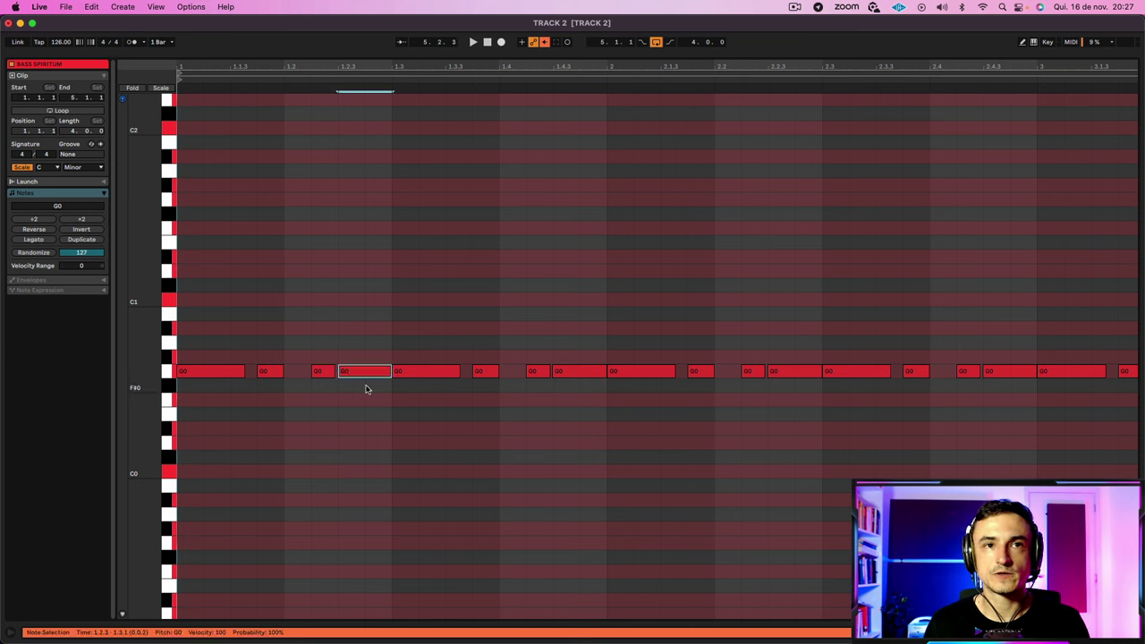
{"action": "left_click", "coordinate": [391, 395]}
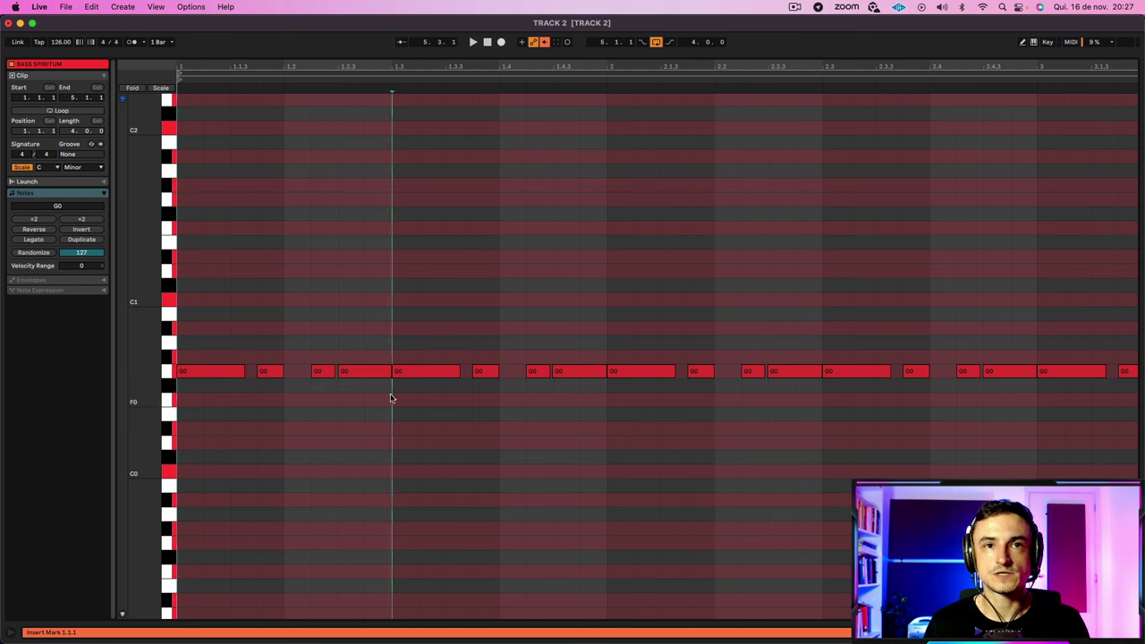
{"action": "left_click", "coordinate": [552, 371]}
{"action": "left_click", "coordinate": [729, 431]}
{"action": "key", "text": "super+a"}
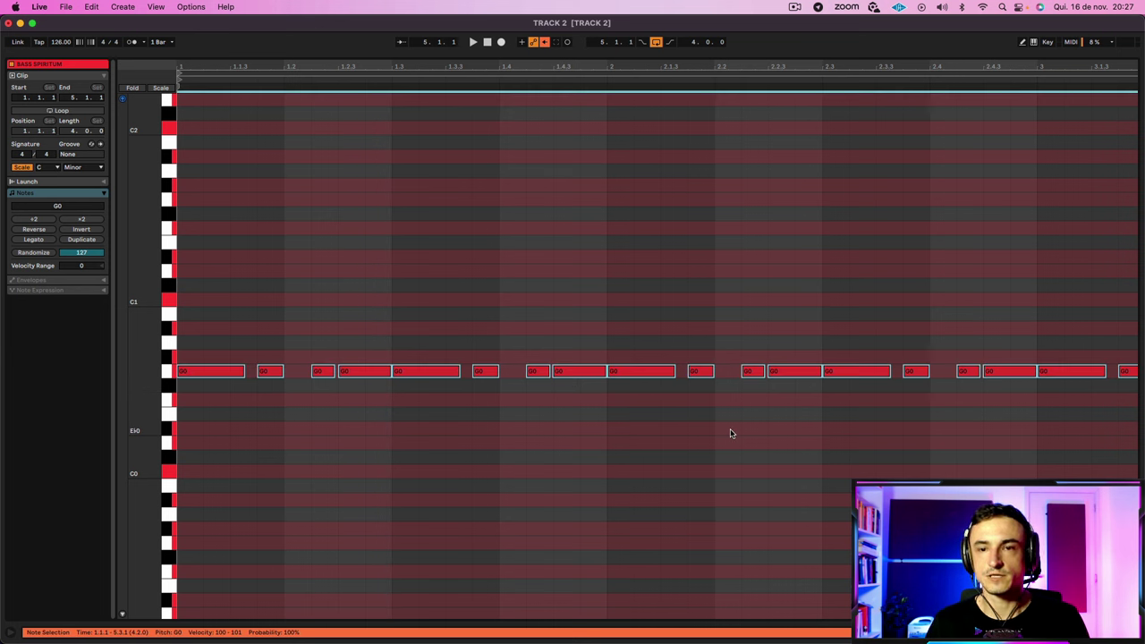
{"action": "key", "text": "super+u"}
{"action": "left_click", "coordinate": [740, 435]}
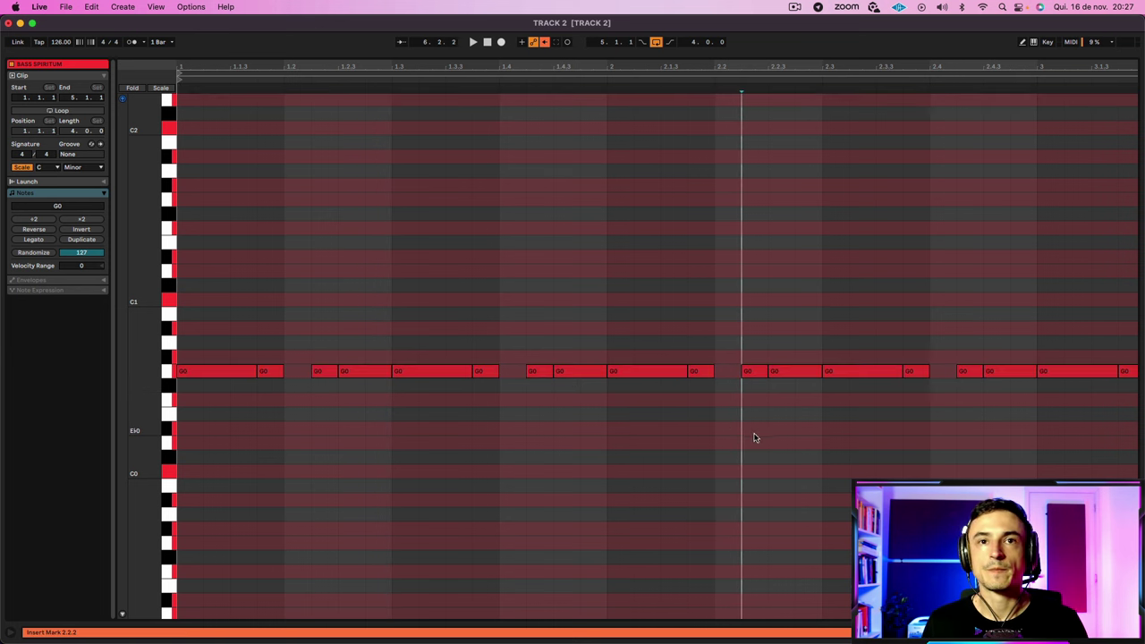
Step: Check and play the quantized BASS SPIRITUM pattern, then return to the arrangement
{"action": "left_click", "coordinate": [582, 374]}
{"action": "left_click", "coordinate": [802, 373]}
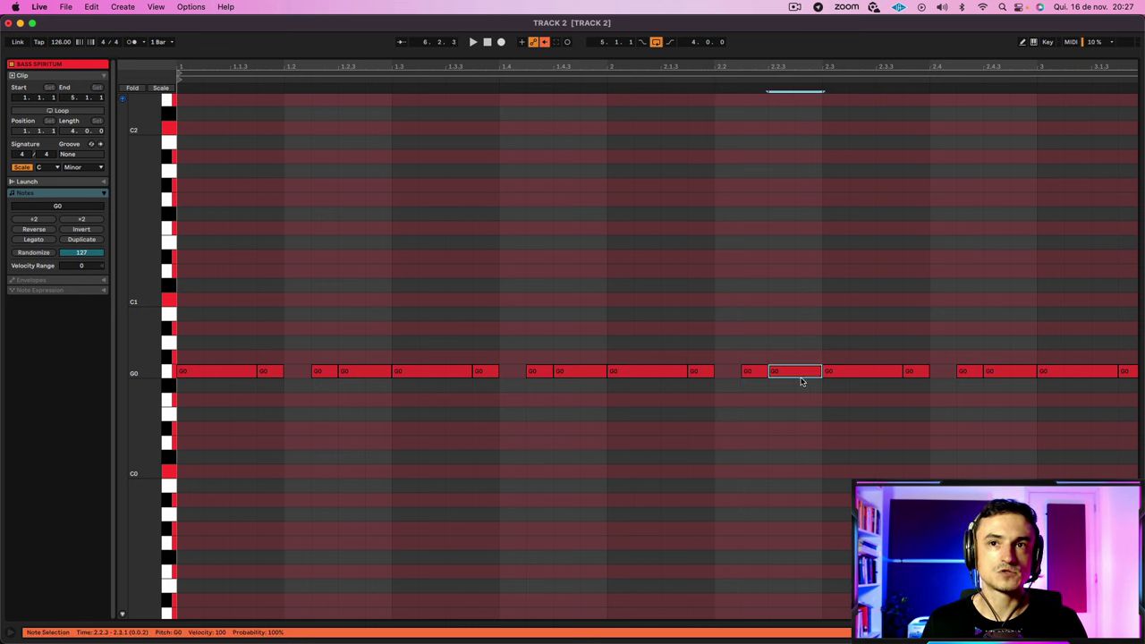
{"action": "left_click", "coordinate": [792, 431]}
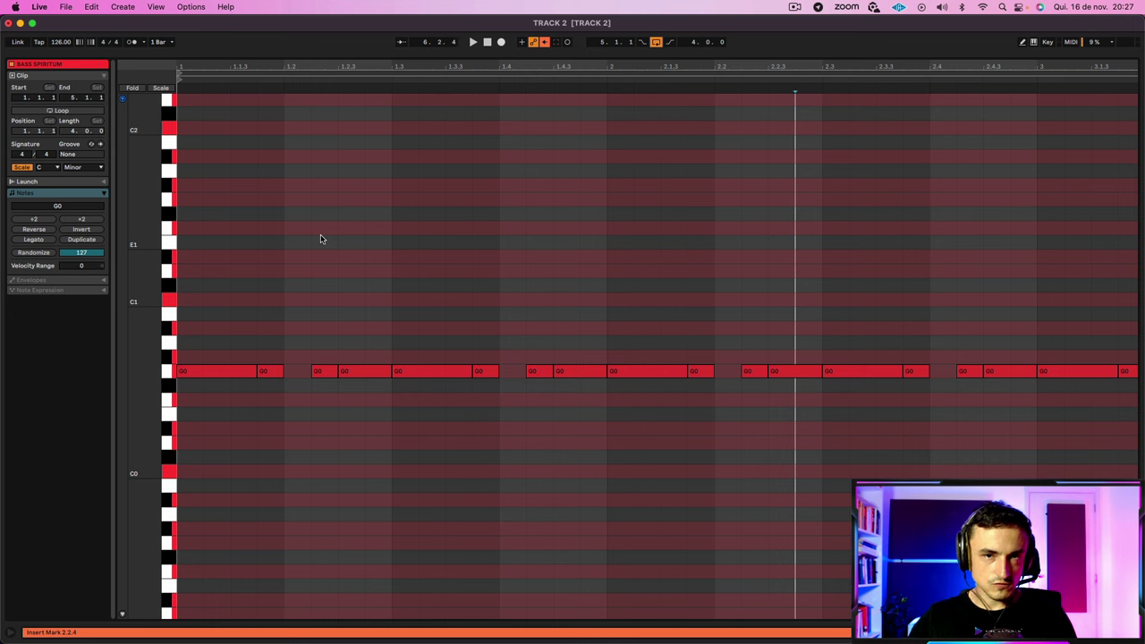
{"action": "key", "text": "space"}
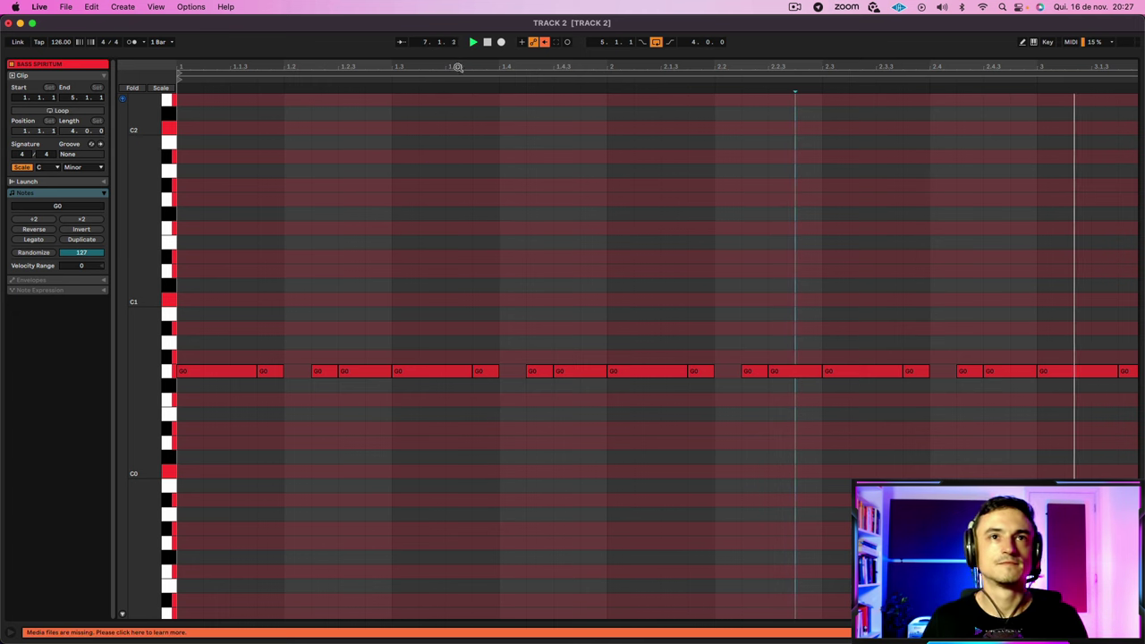
{"action": "left_click_drag", "start_coordinate": [457, 67], "coordinate": [319, 68]}
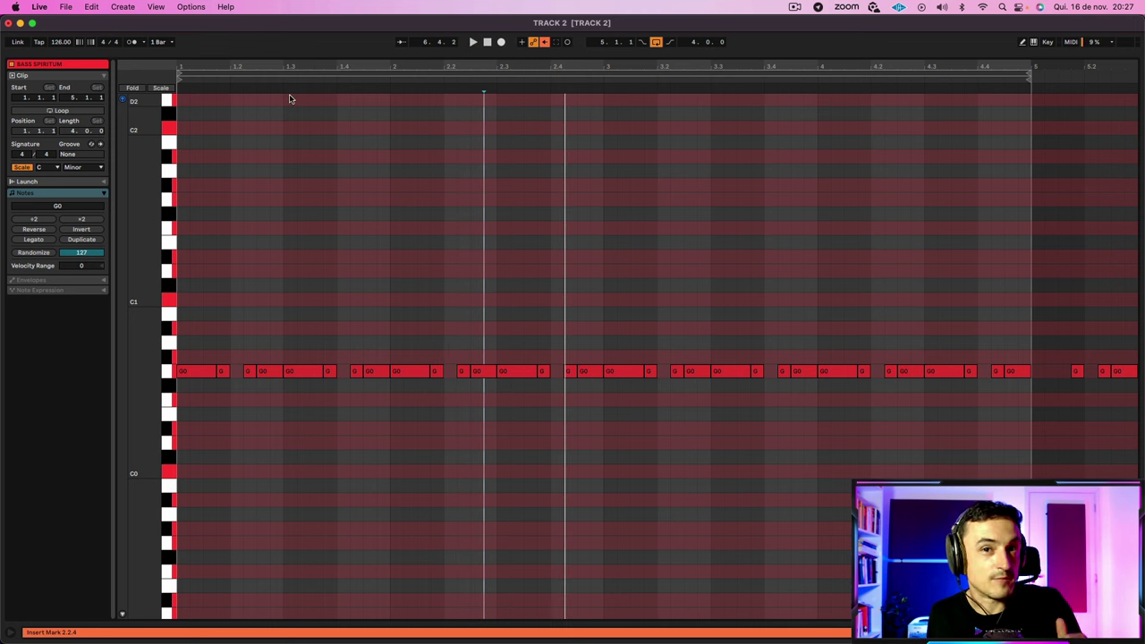
{"action": "key", "text": "shift+Tab"}
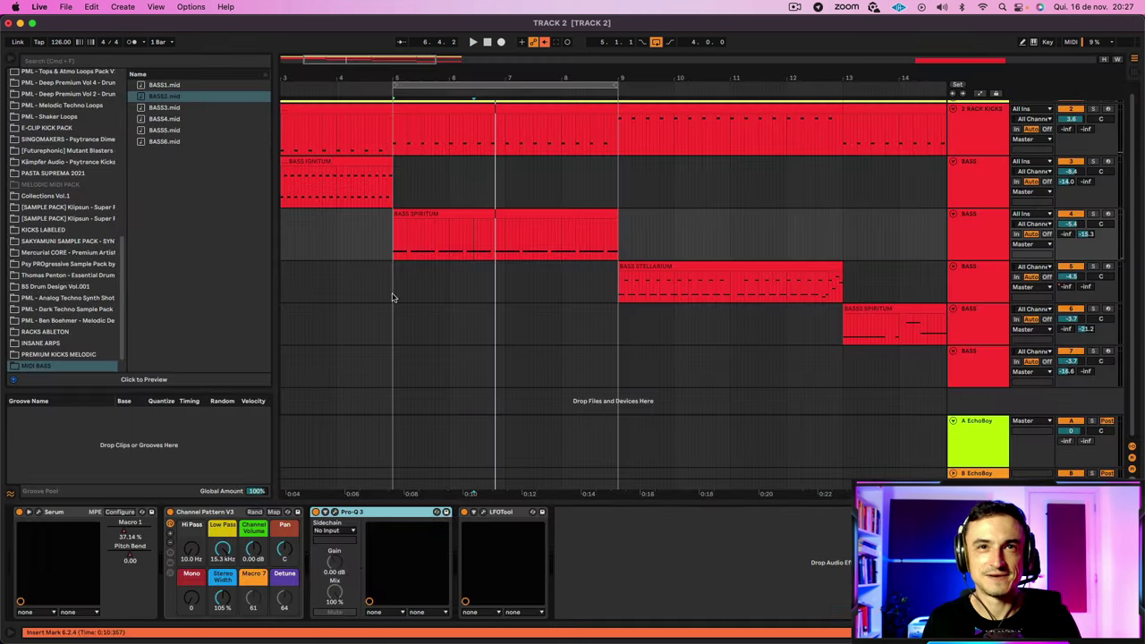
Step: Play the SINCOPADO section with the BASS SPIRITUM track's Serum patch open to watch its settings, and close the plugin window
{"action": "left_click", "coordinate": [458, 211]}
{"action": "scroll", "coordinate": [457, 210], "scroll_direction": "up", "scroll_amount": 1}
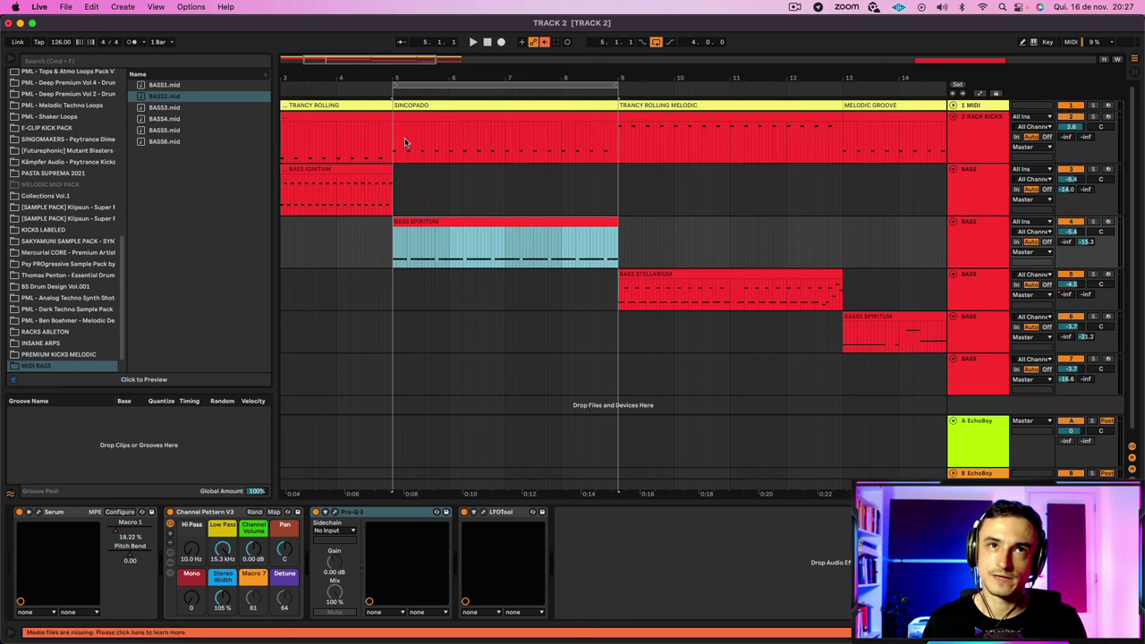
{"action": "left_click", "coordinate": [40, 513]}
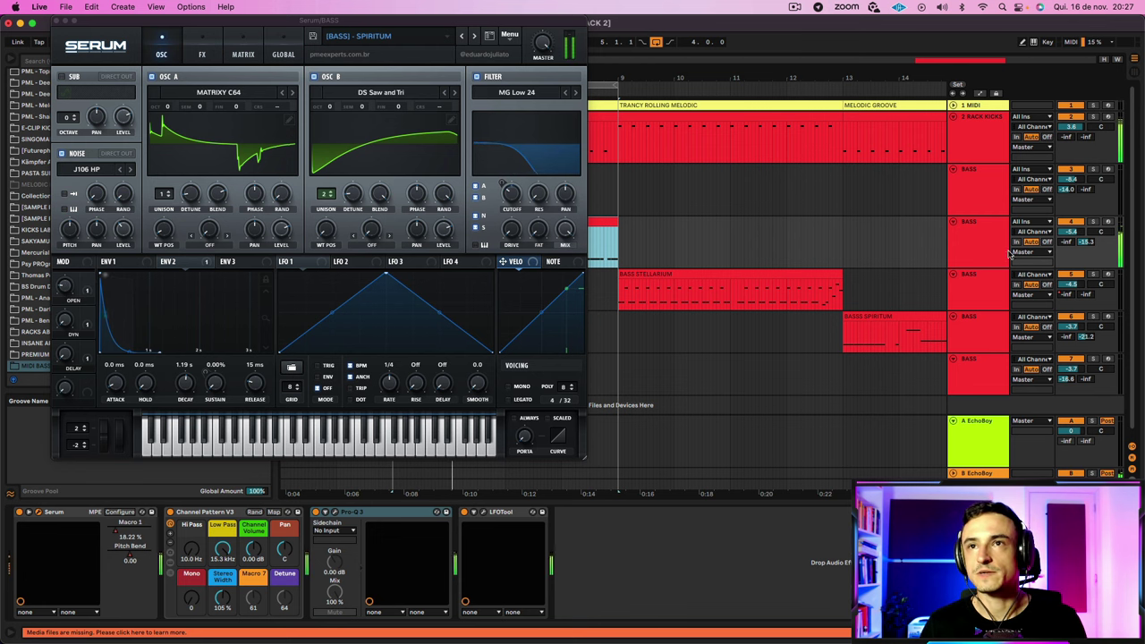
{"action": "left_click", "coordinate": [990, 243]}
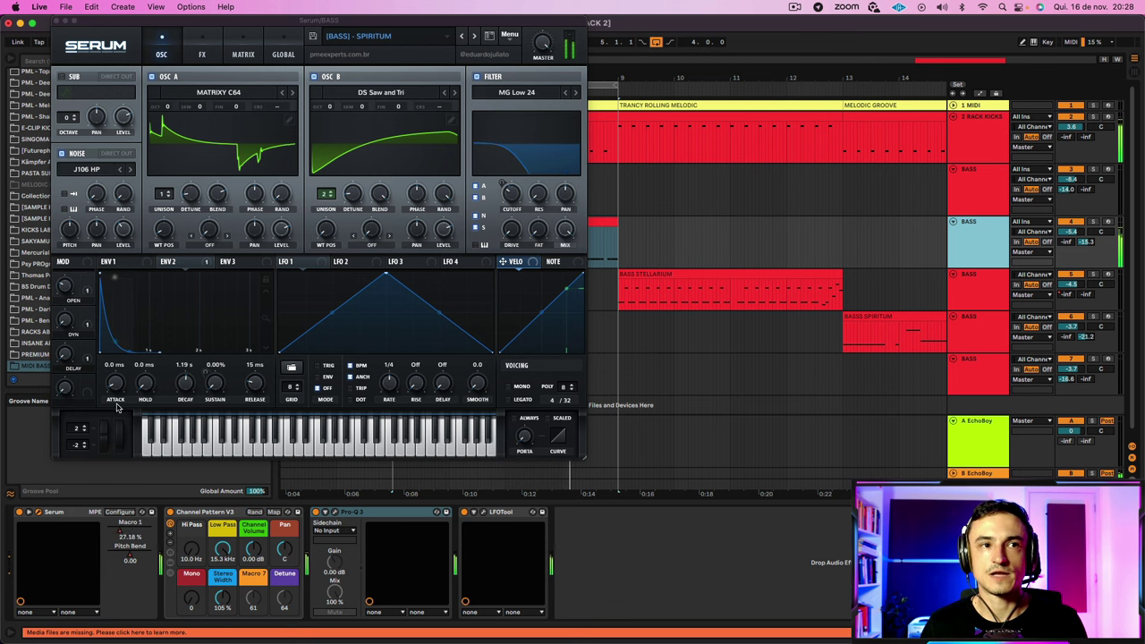
{"action": "left_click", "coordinate": [57, 21]}
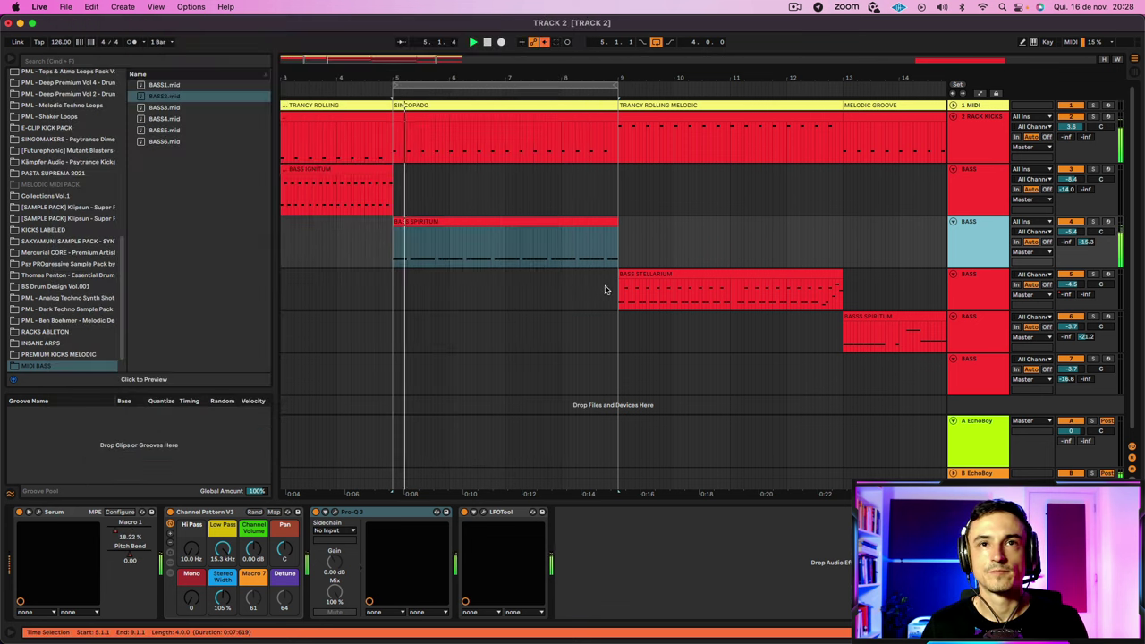
Step: Show the BASS SPIRITUM track's automation for Serum's Pitch Bend during playback, and return to the normal arrangement display
{"action": "key", "text": "a"}
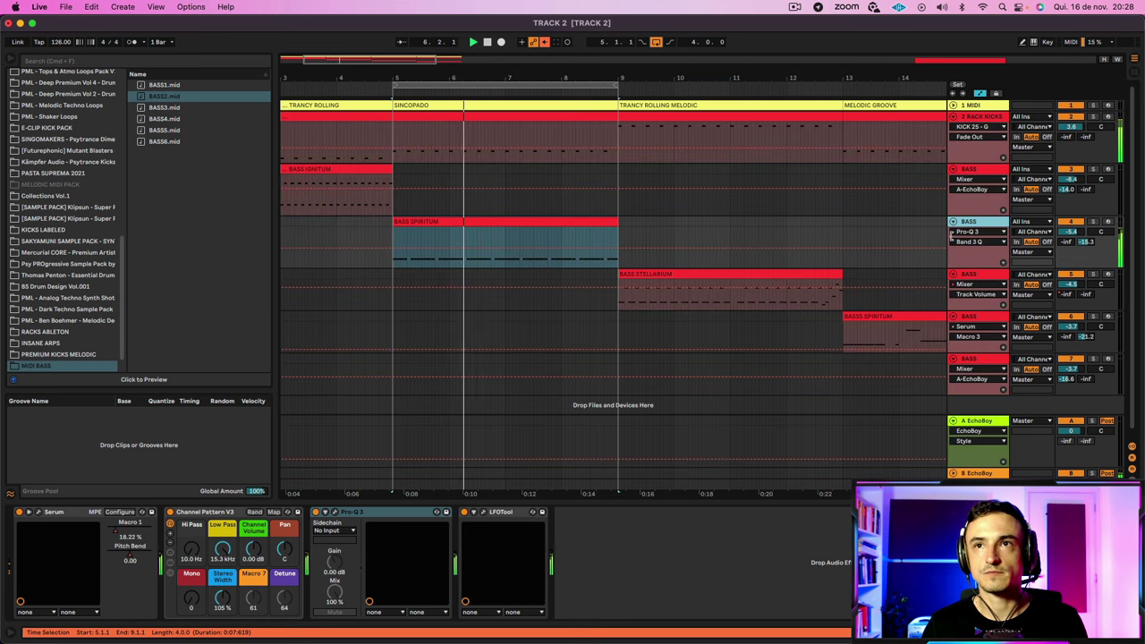
{"action": "left_click", "coordinate": [973, 231]}
{"action": "left_click", "coordinate": [966, 248]}
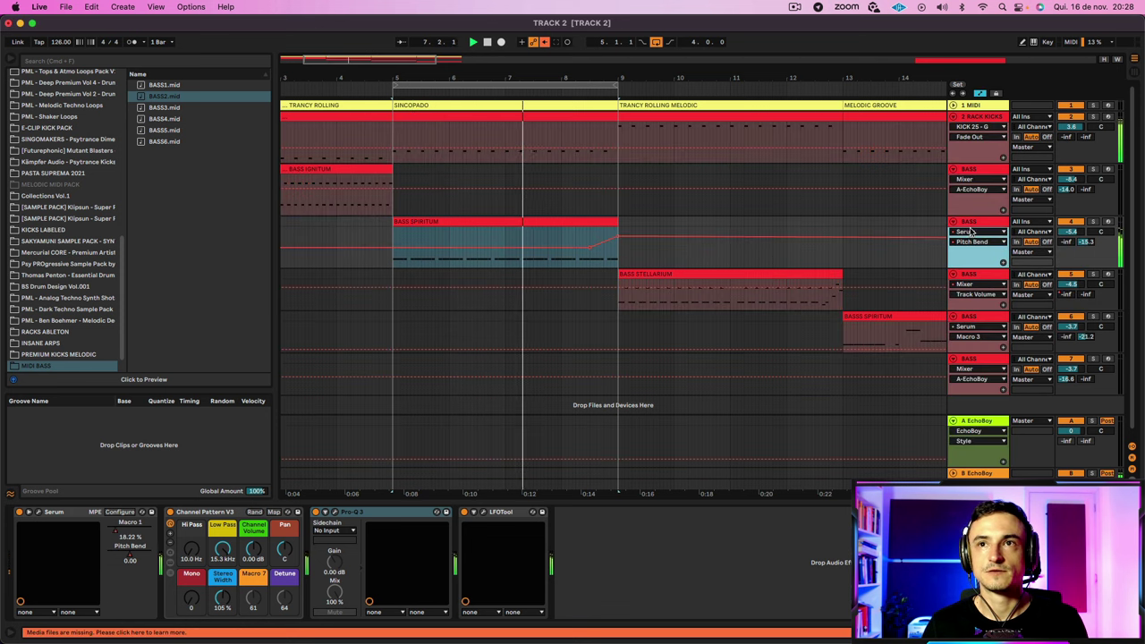
{"action": "left_click", "coordinate": [970, 243]}
{"action": "left_click", "coordinate": [973, 268]}
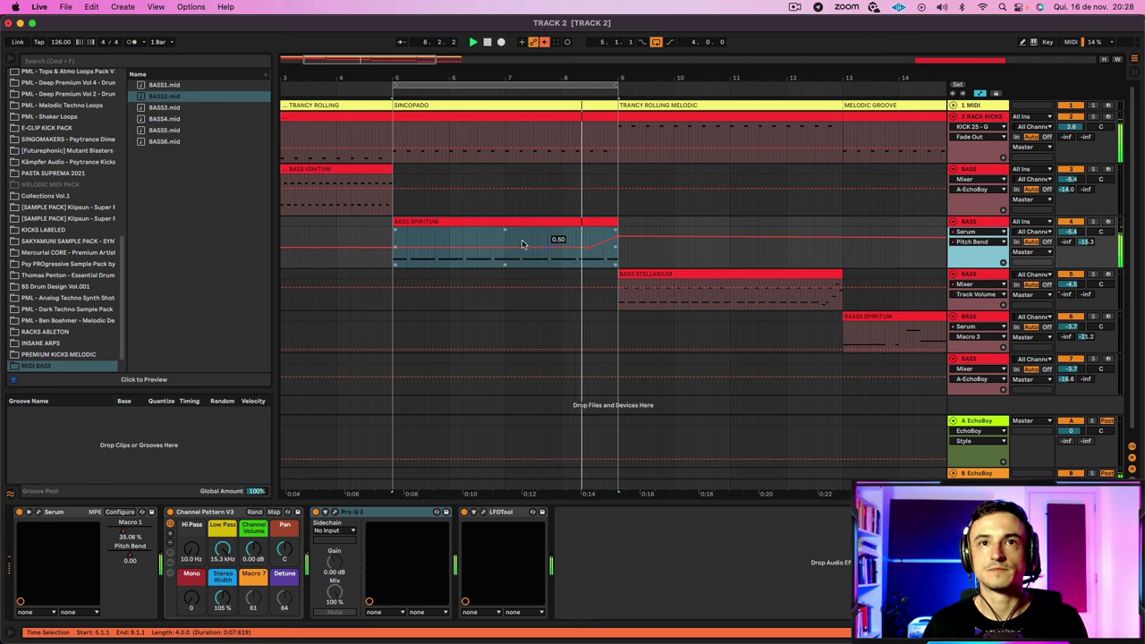
{"action": "left_click", "coordinate": [581, 217]}
{"action": "key", "text": "a"}
Step: Open the trancy rolling melodic BASS clip in the note editor and examine how G1 and paired G0 notes alternate in the first beat
{"action": "scroll", "coordinate": [656, 238], "scroll_direction": "right", "scroll_amount": 3}
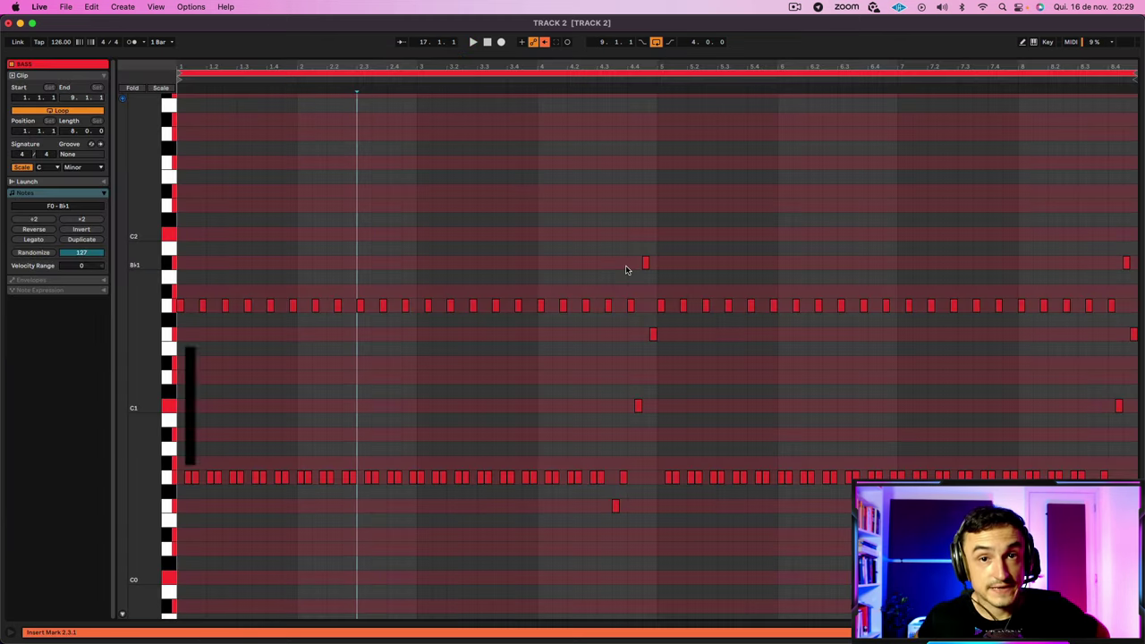
{"action": "left_click_drag", "start_coordinate": [426, 65], "coordinate": [543, 215]}
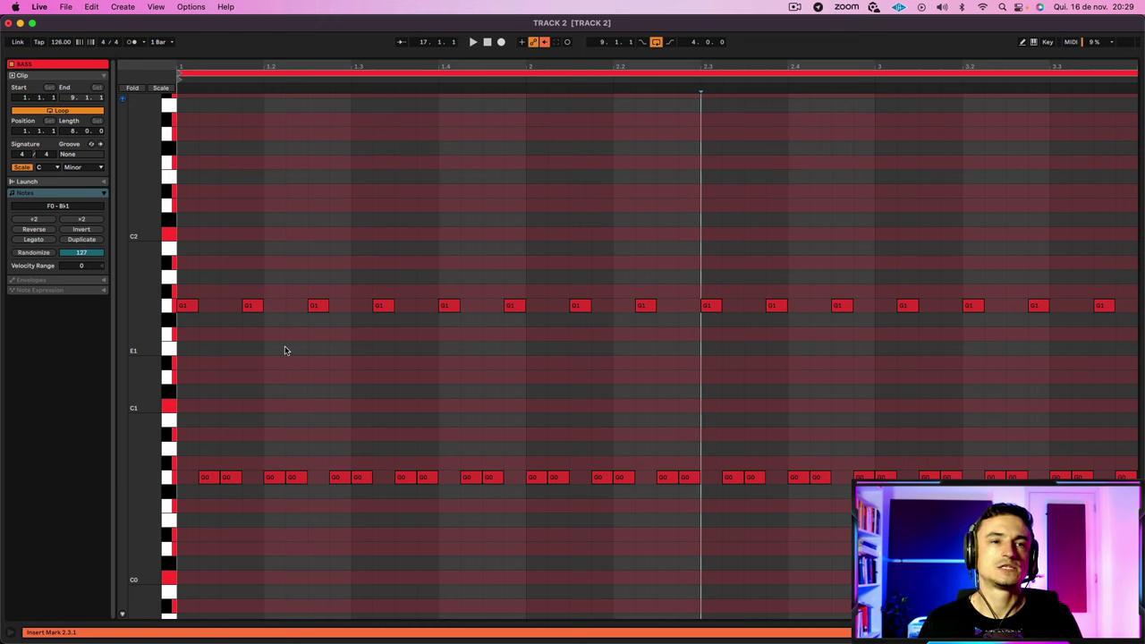
{"action": "left_click", "coordinate": [186, 306]}
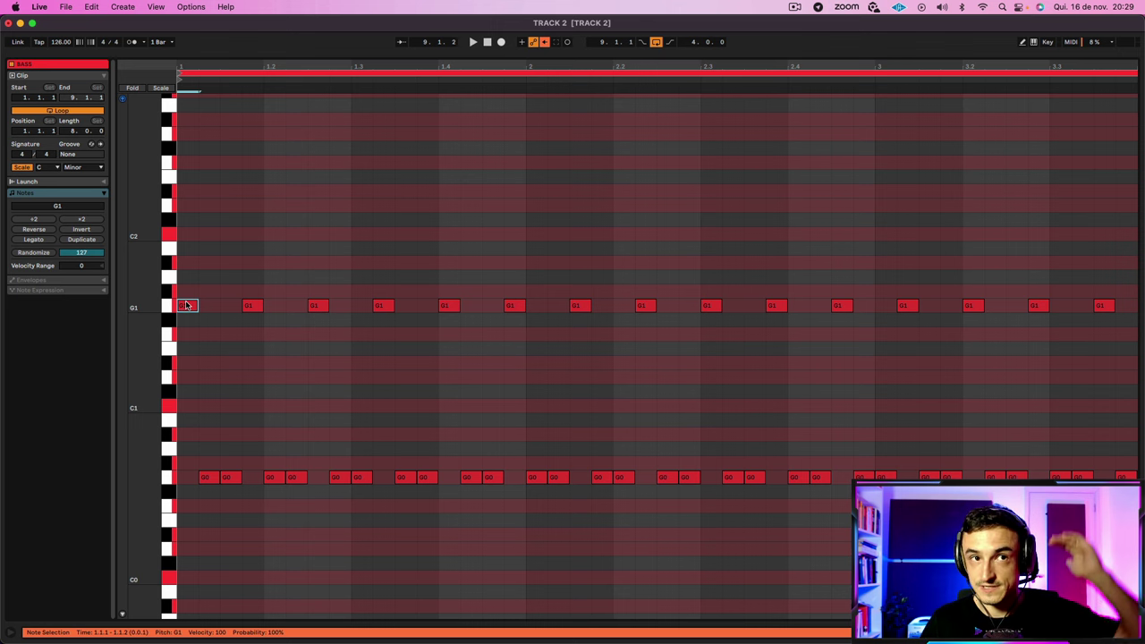
{"action": "left_click", "coordinate": [238, 485]}
{"action": "left_click", "coordinate": [238, 485]}
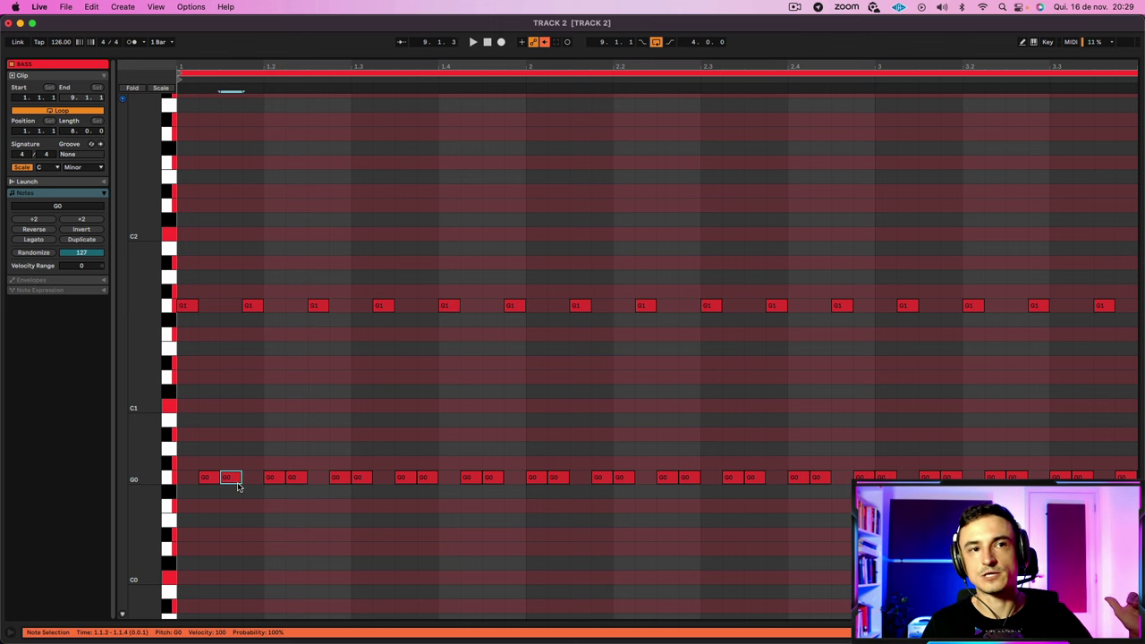
{"action": "left_click", "coordinate": [249, 306]}
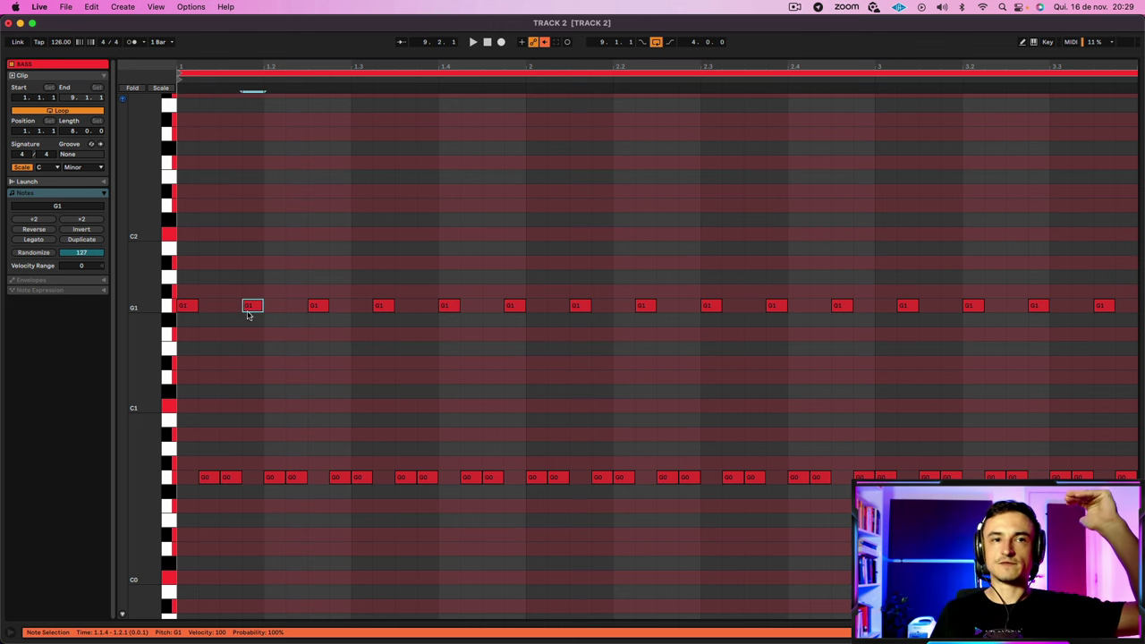
{"action": "left_click", "coordinate": [277, 478]}
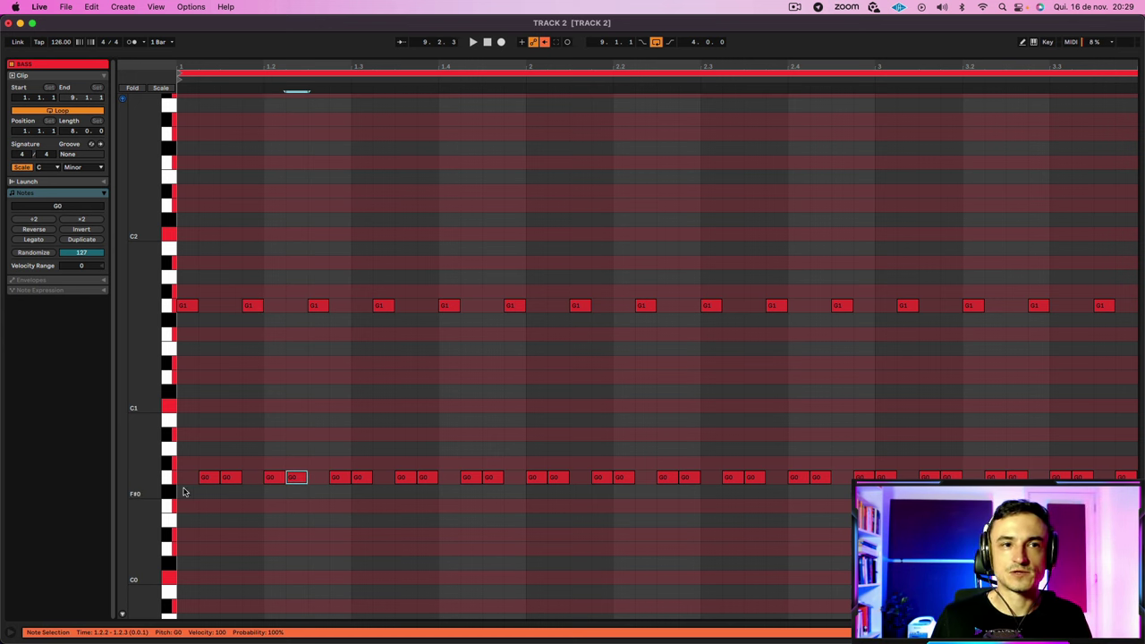
{"action": "mouse_move", "coordinate": [181, 483]}
{"action": "left_mouse_down"}
{"action": "mouse_move", "coordinate": [257, 485]}
{"action": "mouse_move", "coordinate": [189, 458]}
{"action": "mouse_move", "coordinate": [200, 478]}
{"action": "left_mouse_up"}
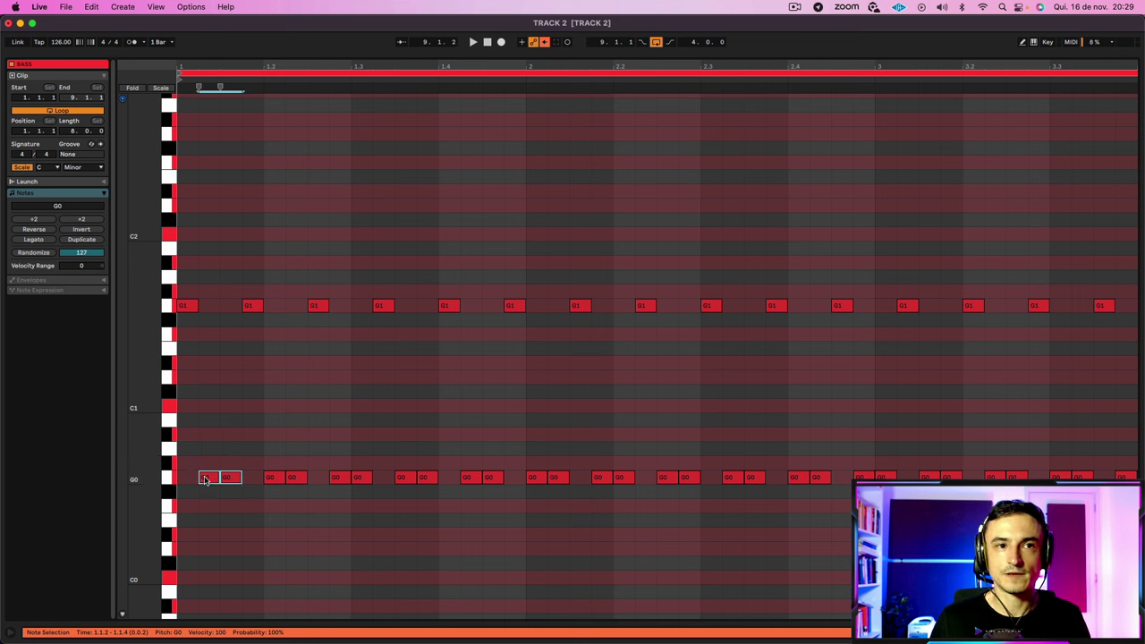
{"action": "left_click", "coordinate": [184, 305]}
{"action": "left_click", "coordinate": [254, 307]}
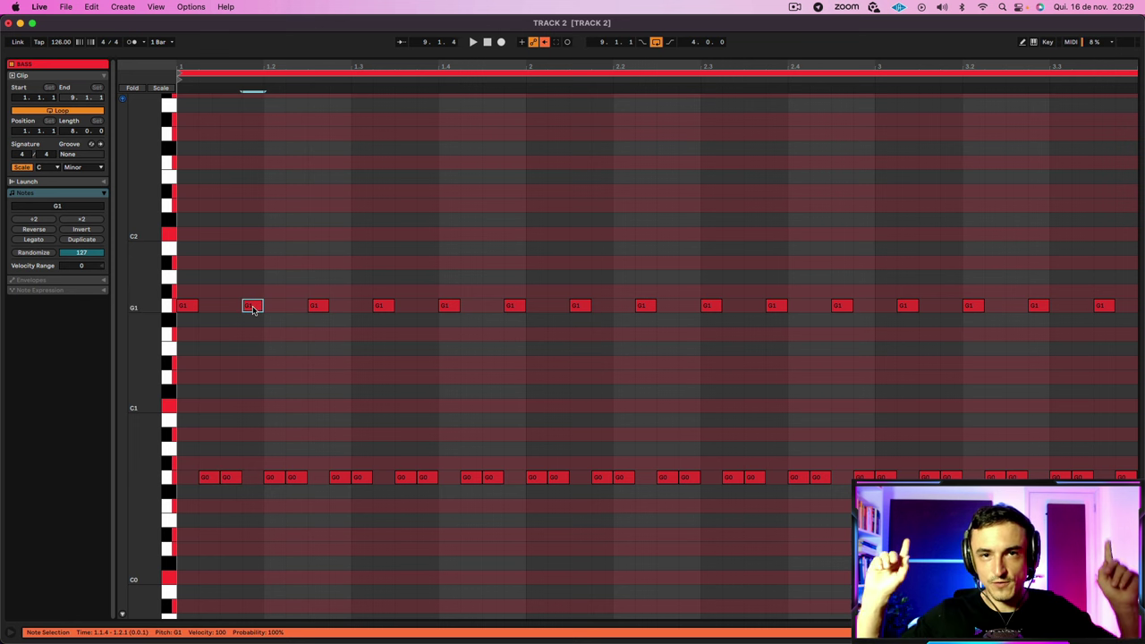
Step: Examine the placement of the G1 and G0 notes across the second and third beats of the BASS clip
{"action": "mouse_move", "coordinate": [270, 340]}
{"action": "left_mouse_down"}
{"action": "mouse_move", "coordinate": [345, 352]}
{"action": "mouse_move", "coordinate": [345, 490]}
{"action": "left_mouse_up"}
{"action": "scroll", "coordinate": [345, 490], "scroll_direction": "down", "scroll_amount": 1}
{"action": "left_click", "coordinate": [345, 490]}
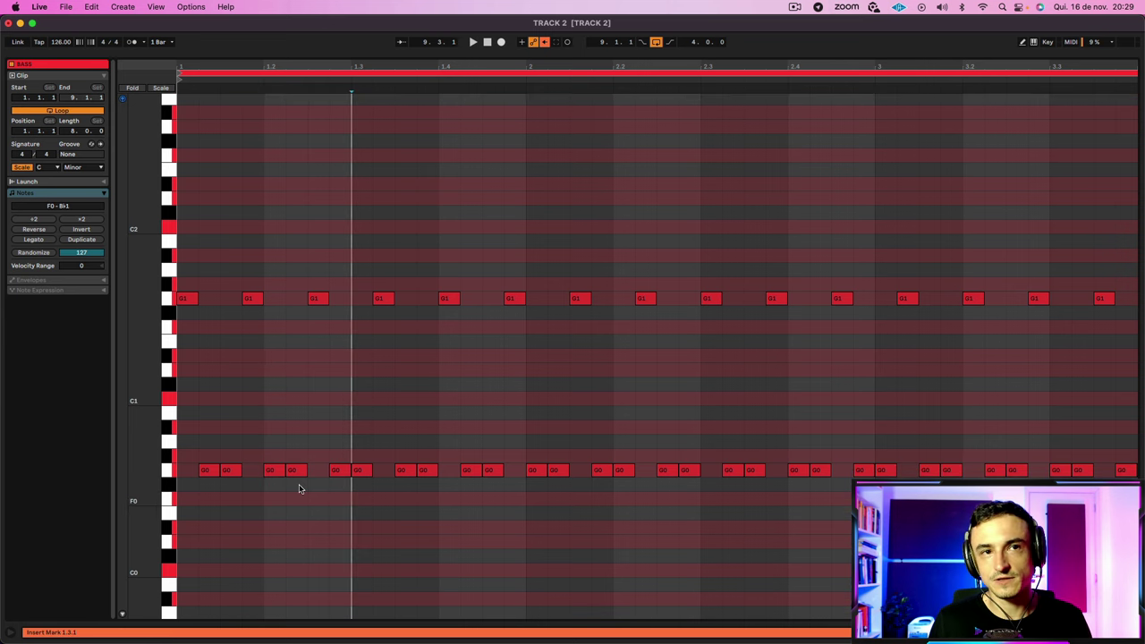
{"action": "mouse_move", "coordinate": [272, 483]}
{"action": "left_mouse_down"}
{"action": "mouse_move", "coordinate": [299, 449]}
{"action": "mouse_move", "coordinate": [348, 442]}
{"action": "left_mouse_up"}
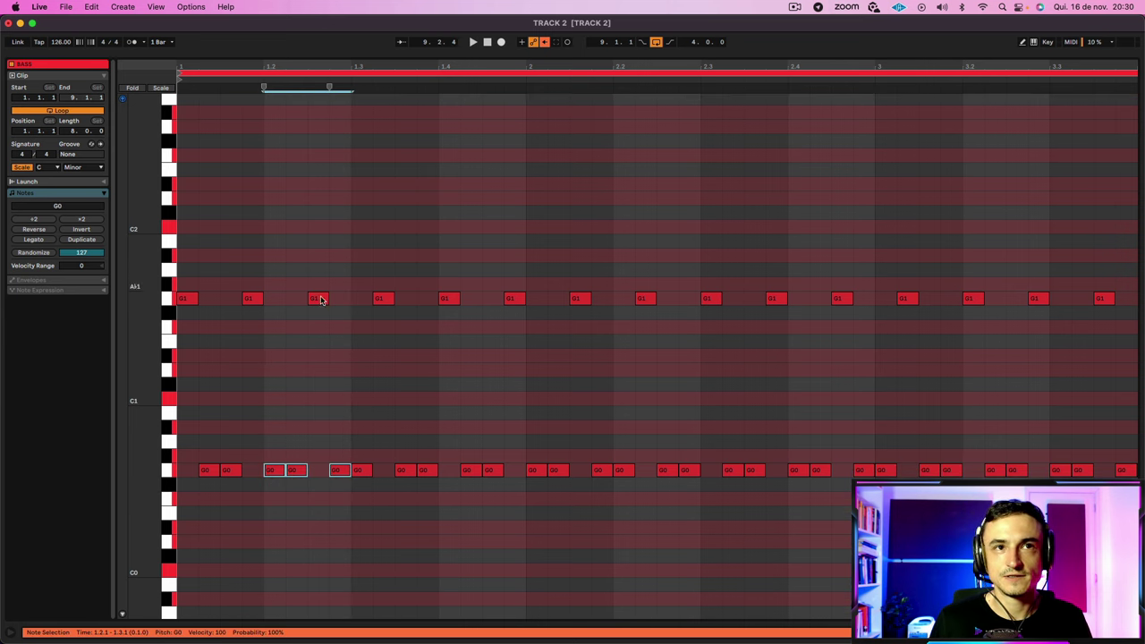
{"action": "left_click", "coordinate": [317, 299]}
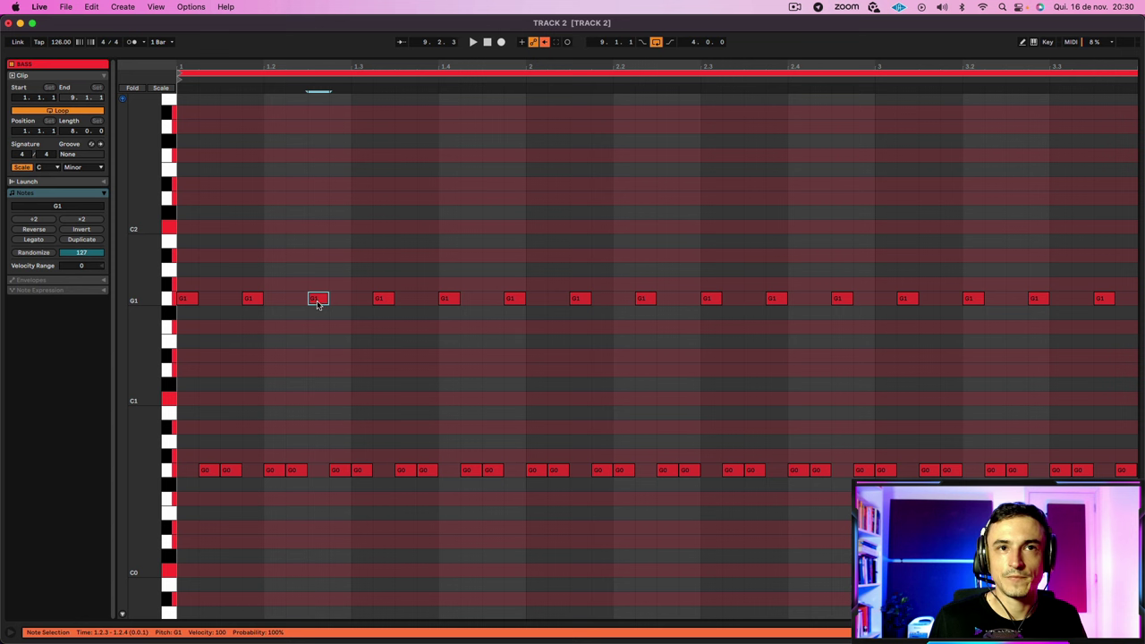
{"action": "left_click", "coordinate": [360, 471]}
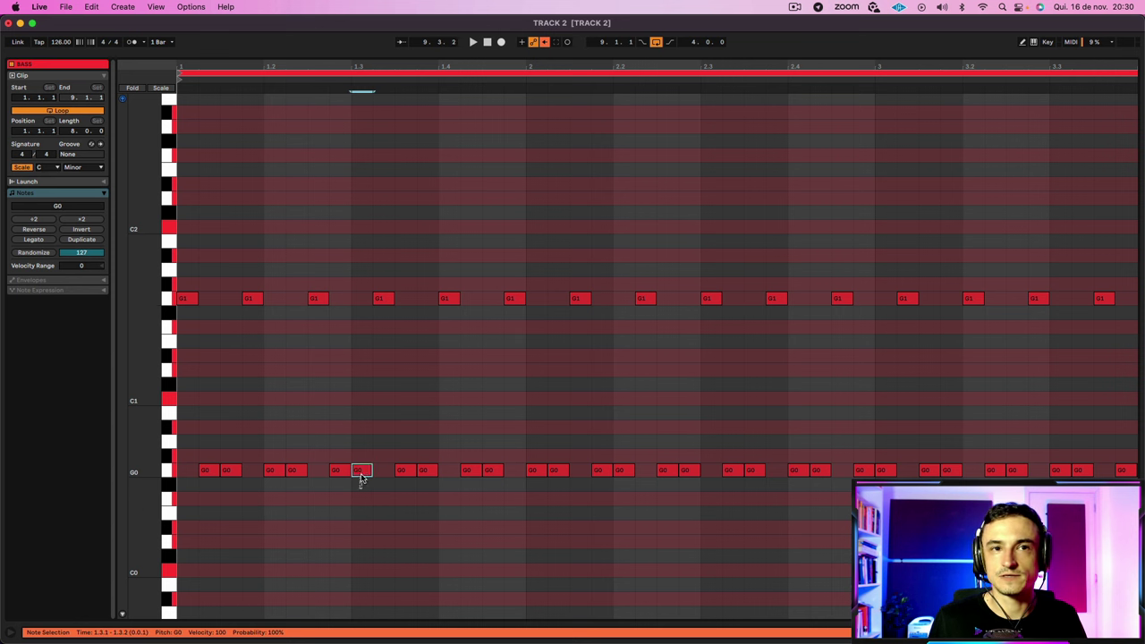
{"action": "left_click", "coordinate": [416, 484]}
{"action": "left_click", "coordinate": [383, 298]}
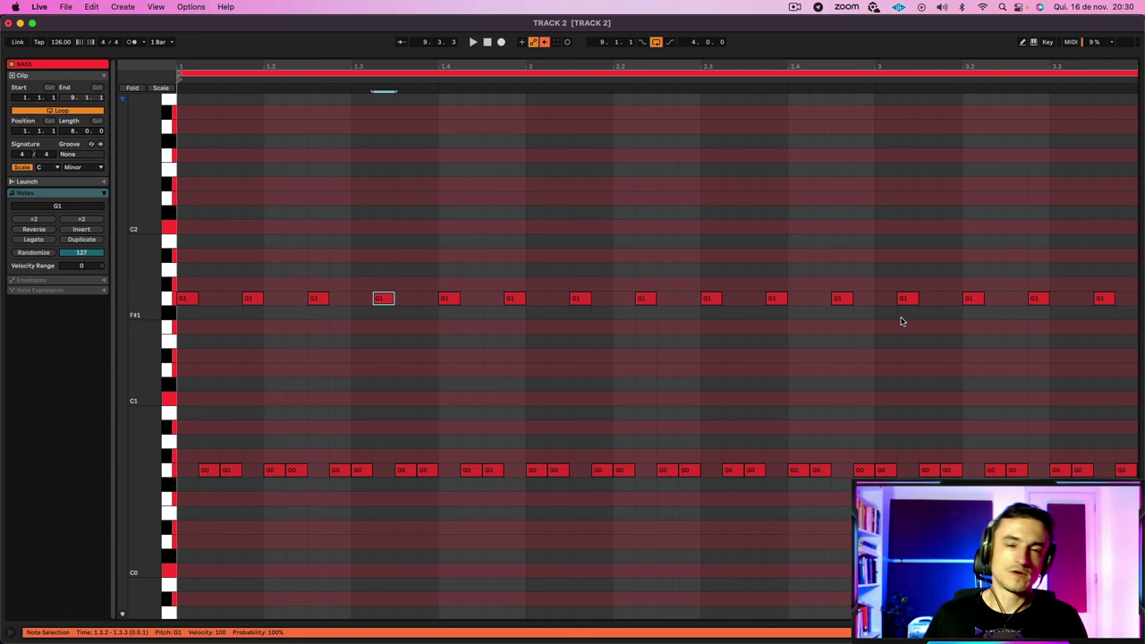
Step: Play the BASS clip and check the melodic fill at the end of its fourth bar, then return to the TRANCY ROLLING MELODIC section in the arrangement
{"action": "key", "text": "space"}
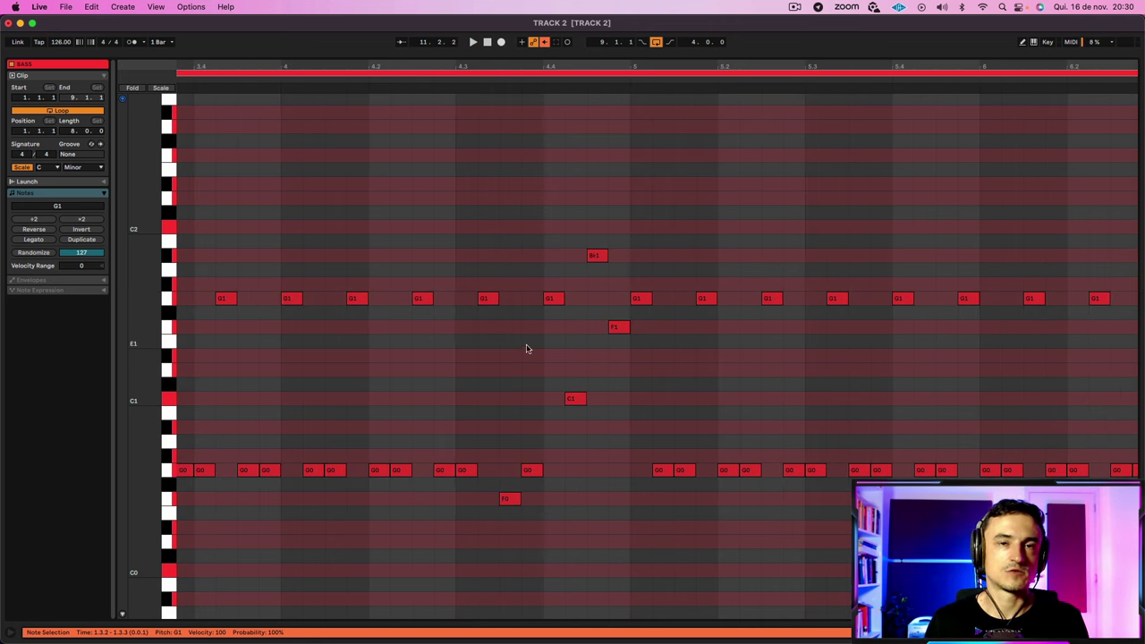
{"action": "key", "text": "space"}
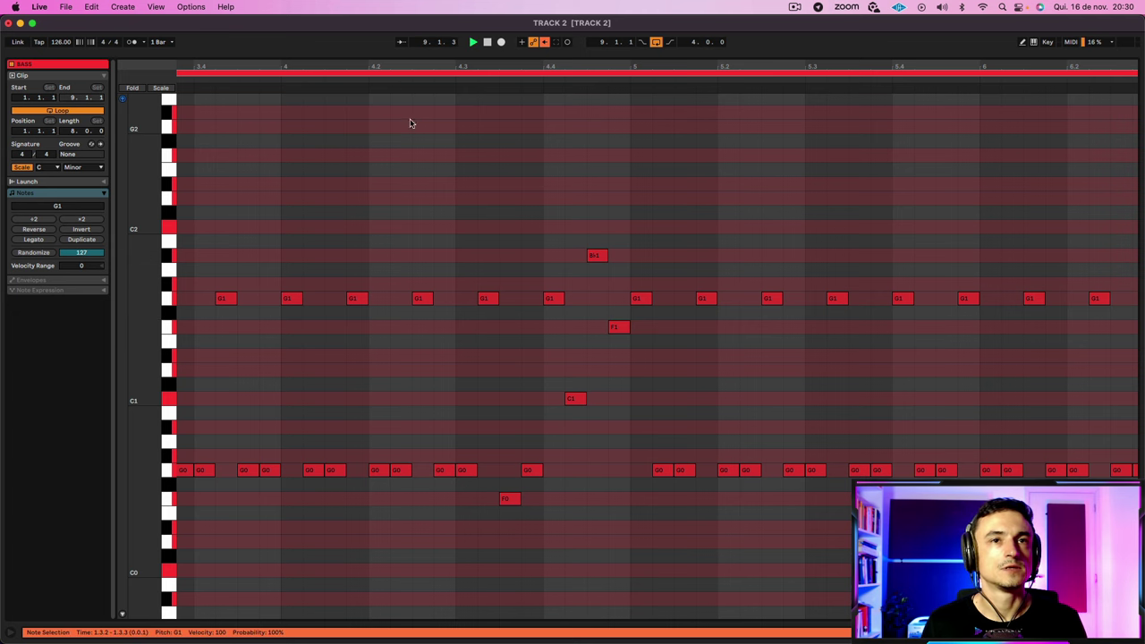
{"action": "left_click_drag", "start_coordinate": [350, 65], "coordinate": [497, 64]}
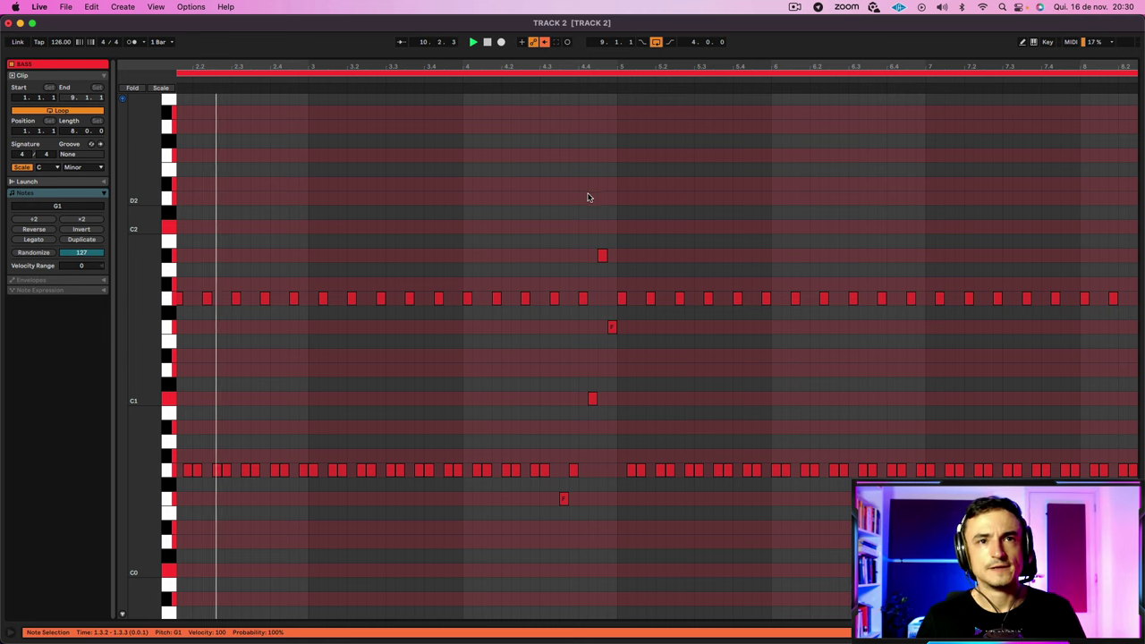
{"action": "key", "text": "shift+Tab"}
{"action": "scroll", "coordinate": [564, 185], "scroll_direction": "up", "scroll_amount": 1}
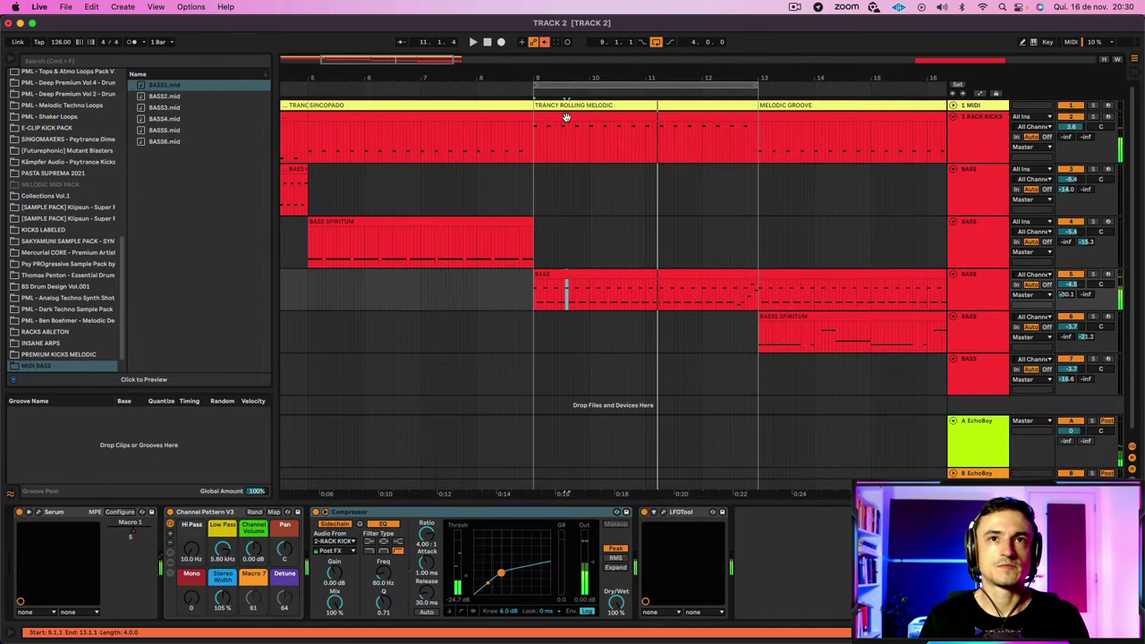
{"action": "double_click", "coordinate": [569, 105]}
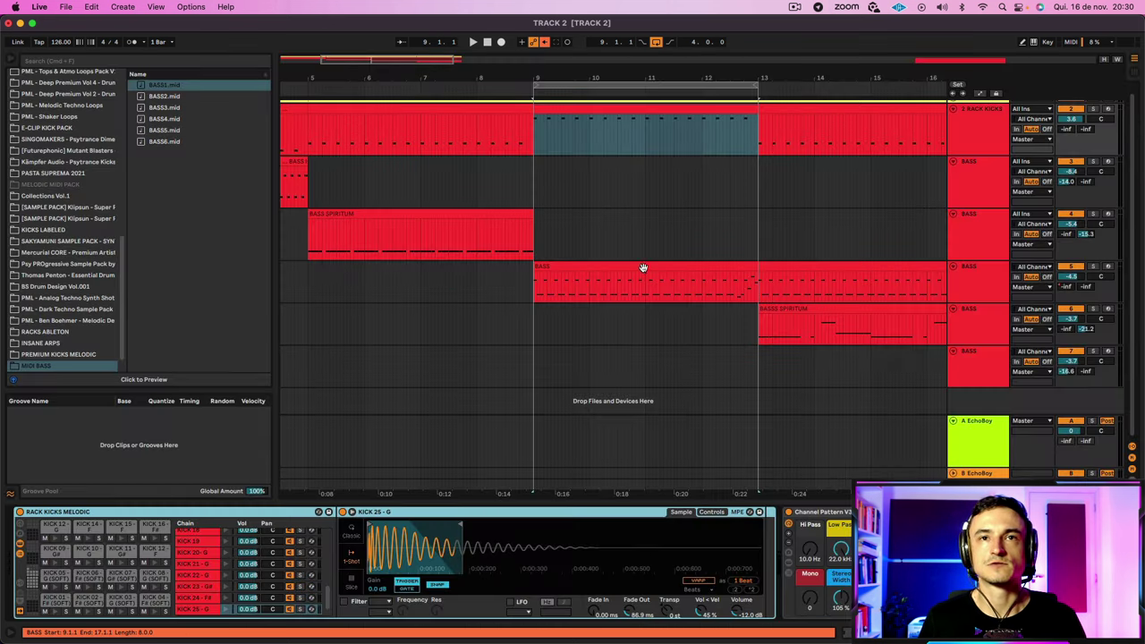
Step: Move the loop to bars 13 to 17 and clear the BASS clip from that range above the BASSS SPIRITUM clip
{"action": "left_click_drag", "start_coordinate": [519, 93], "coordinate": [740, 91]}
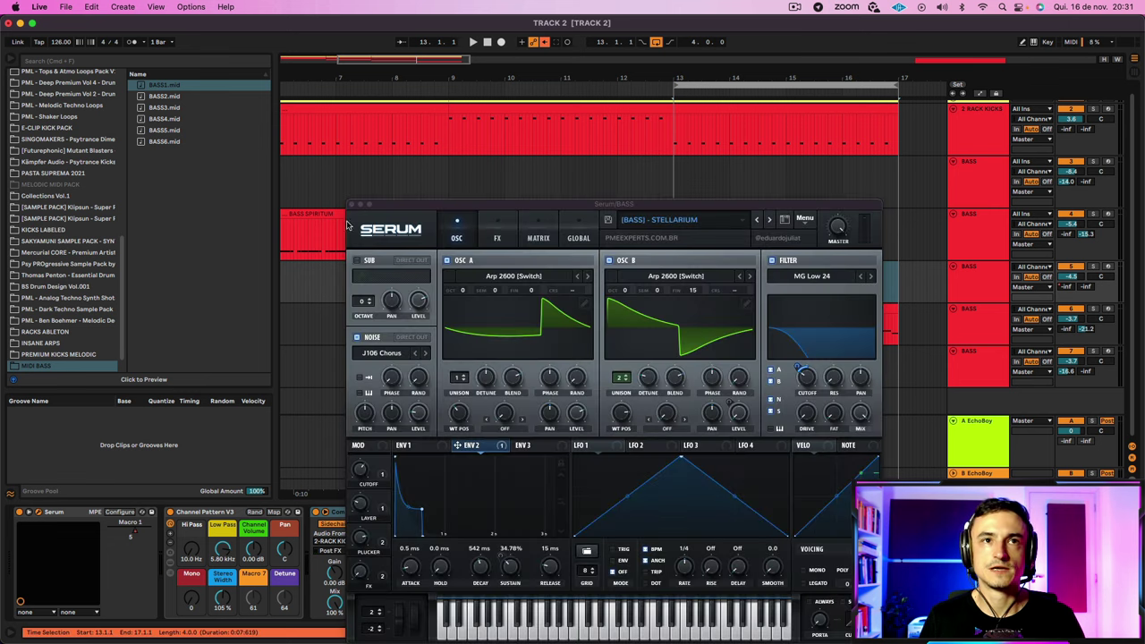
{"action": "left_click", "coordinate": [355, 209]}
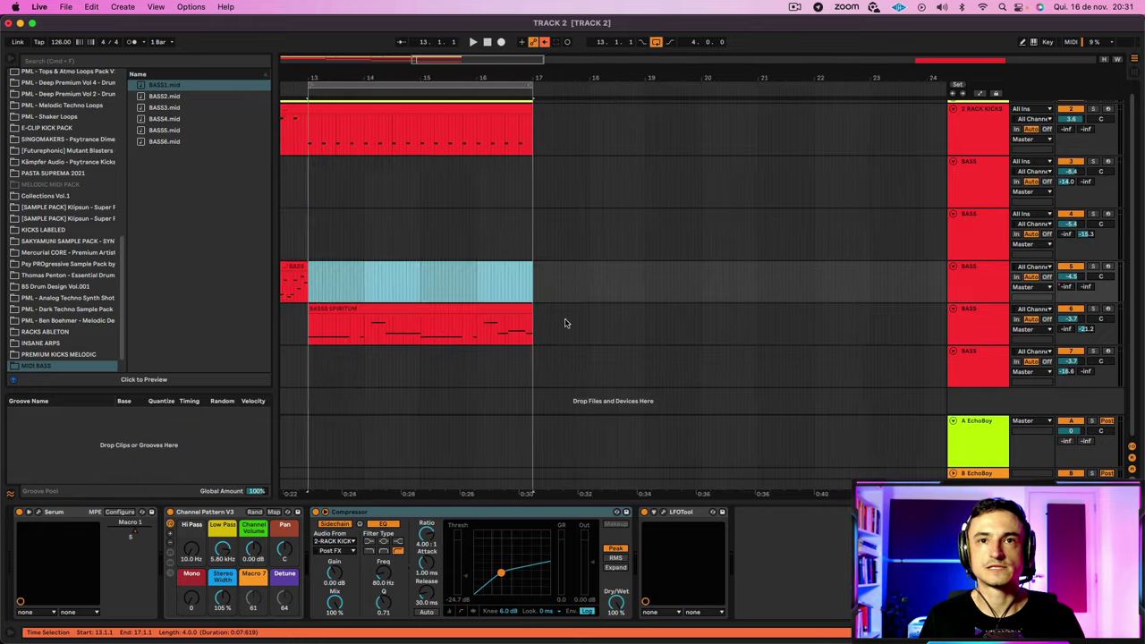
Step: Open the BASSS SPIRITUM clip in the note editor and slightly shorten its first G0 note
{"action": "double_click", "coordinate": [517, 309]}
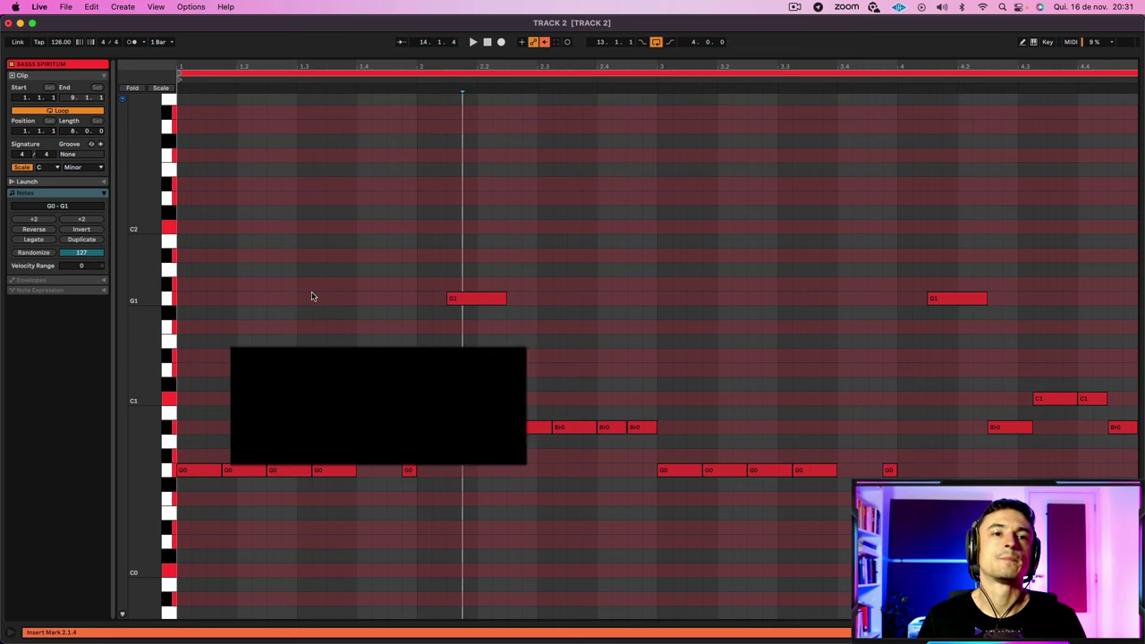
{"action": "left_click", "coordinate": [354, 379]}
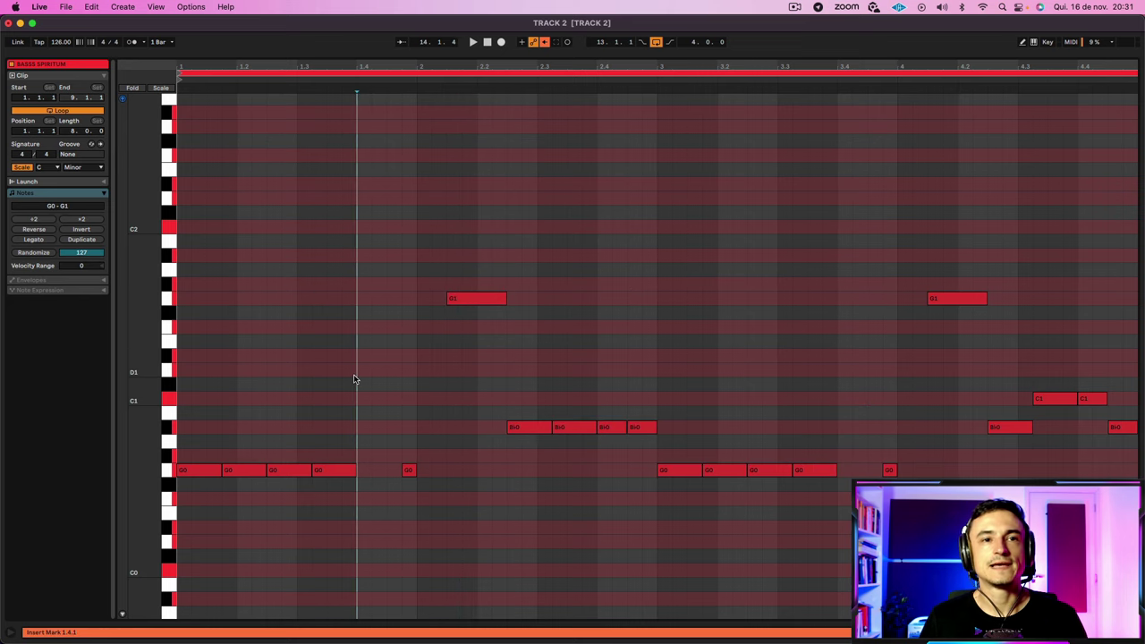
{"action": "left_click", "coordinate": [188, 471]}
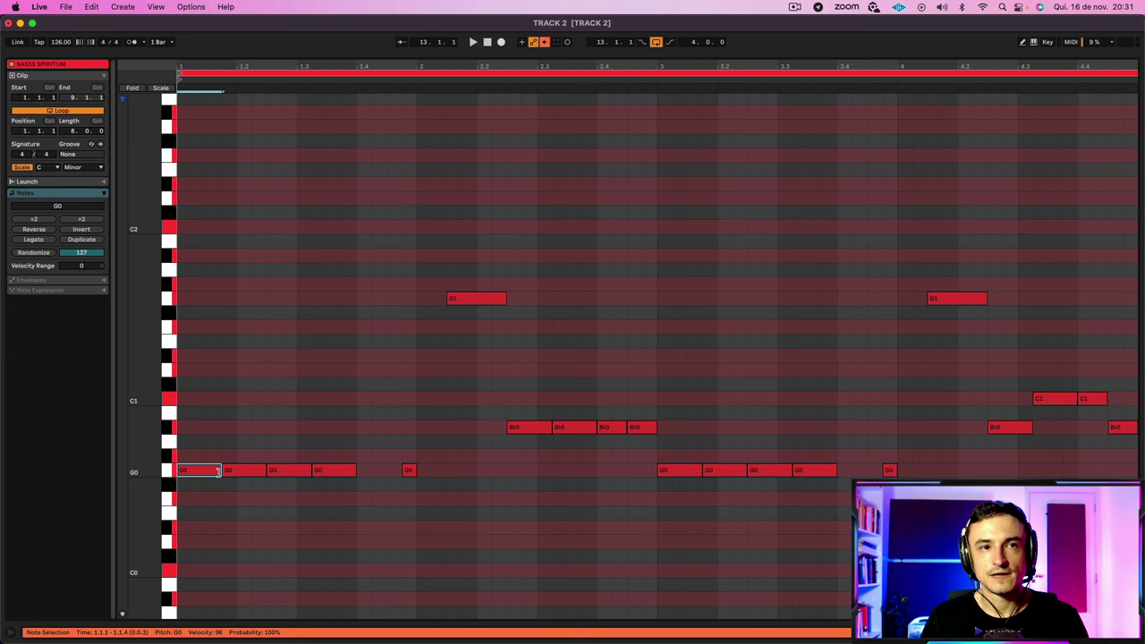
{"action": "left_click_drag", "start_coordinate": [217, 471], "coordinate": [213, 473]}
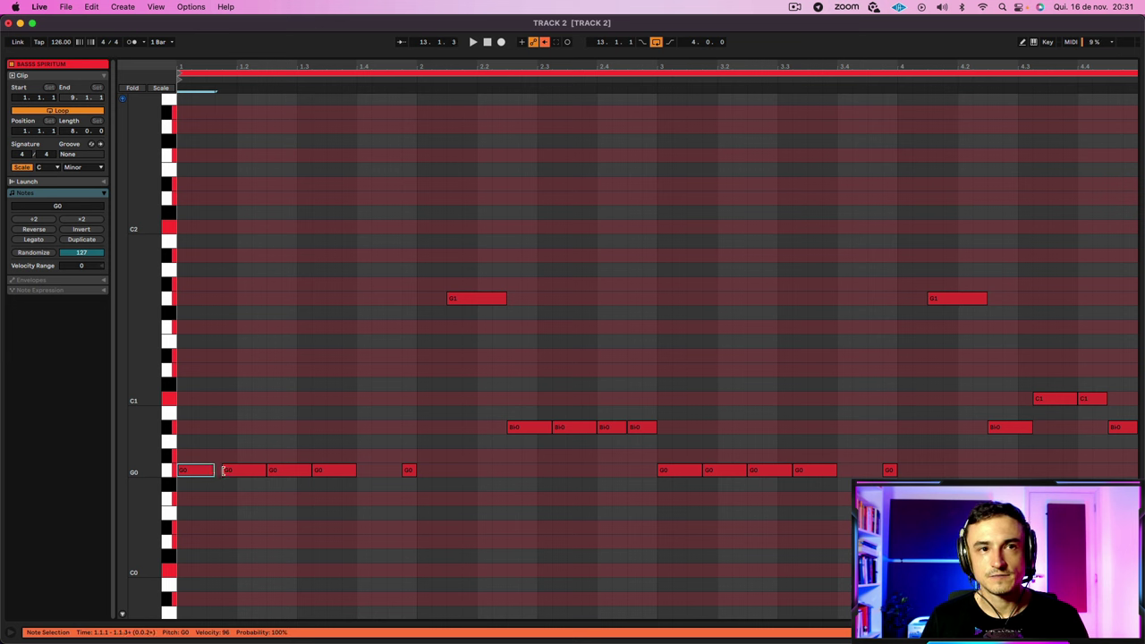
Step: Examine the remaining G0 notes in the first bar of the BASSS SPIRITUM clip and play its melodic groove pattern
{"action": "left_click", "coordinate": [228, 471]}
{"action": "left_click", "coordinate": [275, 473]}
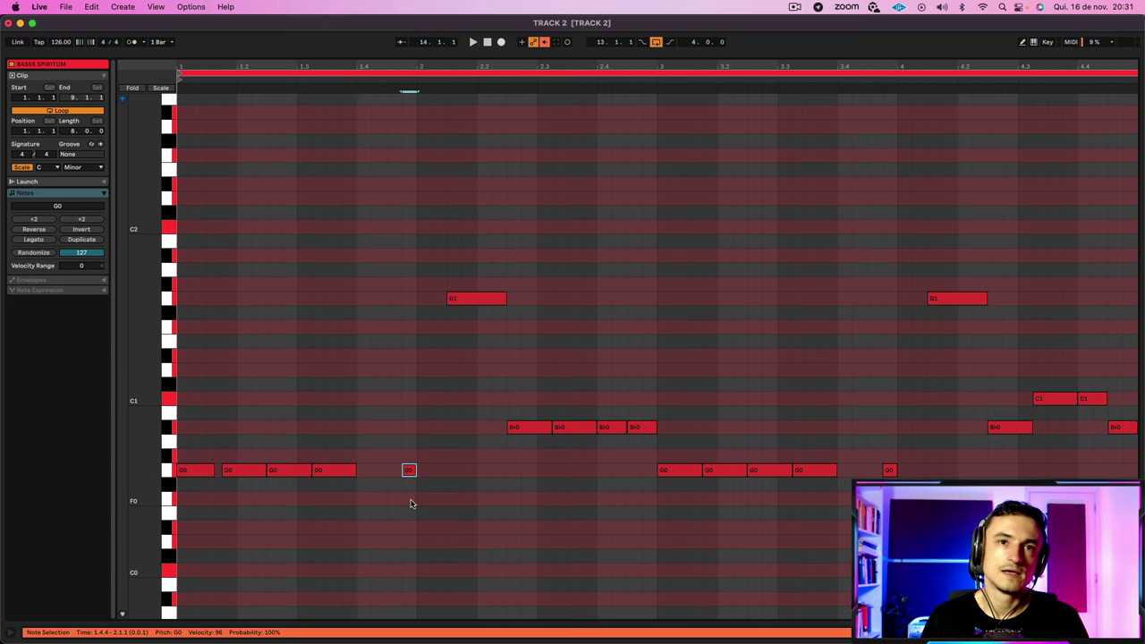
{"action": "scroll", "coordinate": [212, 233], "scroll_direction": "down", "scroll_amount": 1}
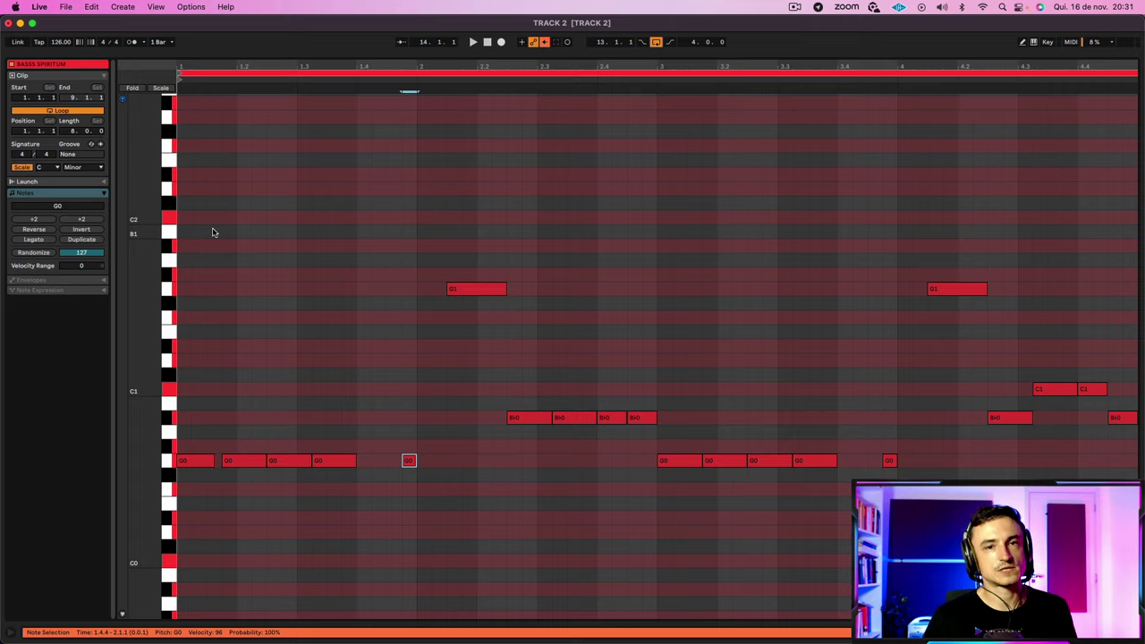
{"action": "scroll", "coordinate": [212, 232], "scroll_direction": "down", "scroll_amount": 6}
{"action": "key", "text": "space"}
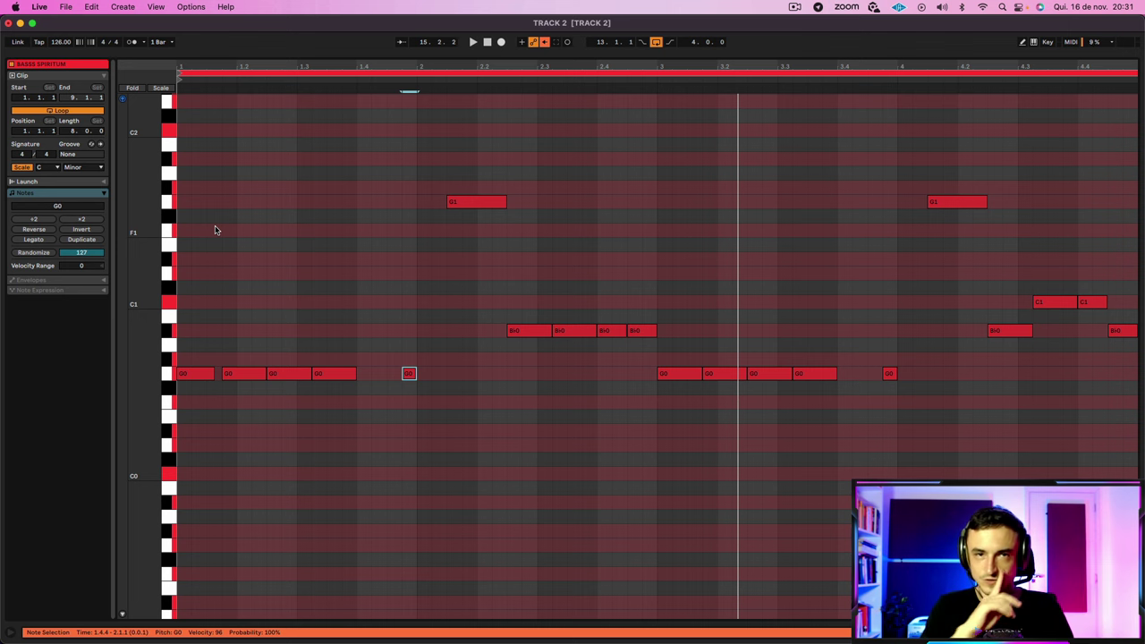
{"action": "key", "text": "space"}
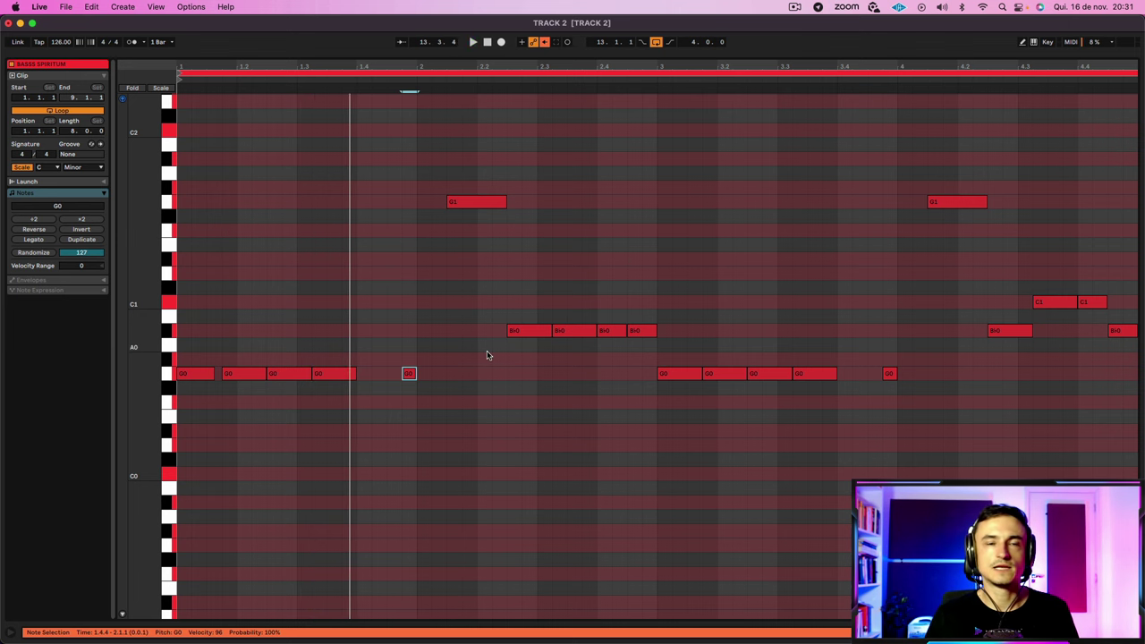
Step: Compare the first and second two-bar phrases of the BASSS SPIRITUM clip, then play the pattern
{"action": "key", "text": "space"}
{"action": "left_click_drag", "start_coordinate": [658, 465], "coordinate": [180, 93]}
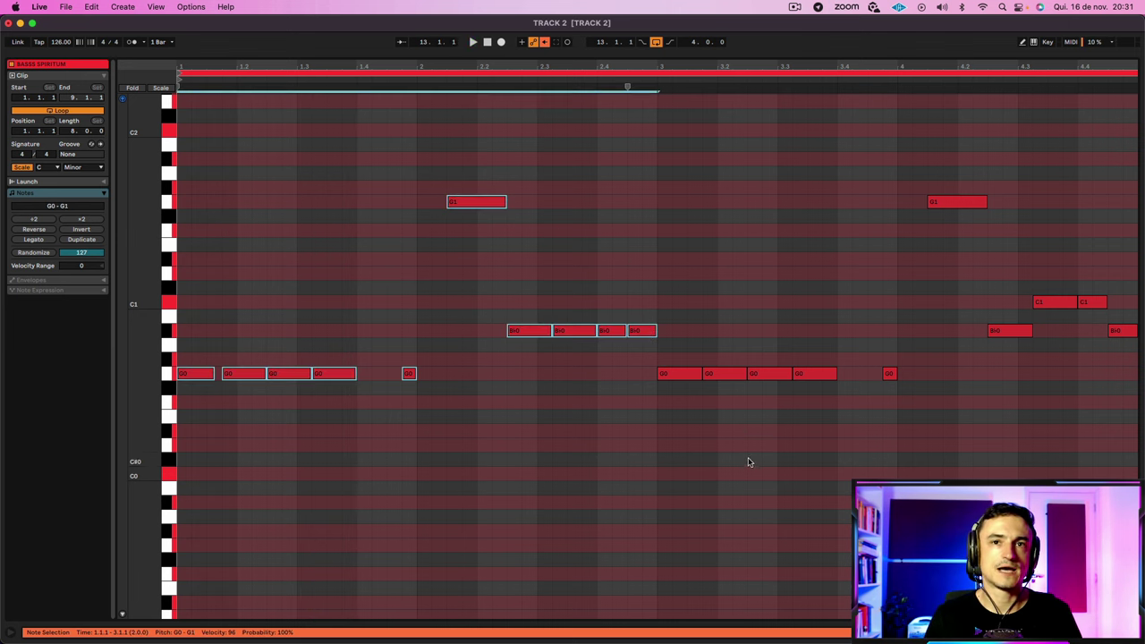
{"action": "left_click_drag", "start_coordinate": [683, 465], "coordinate": [1141, 139]}
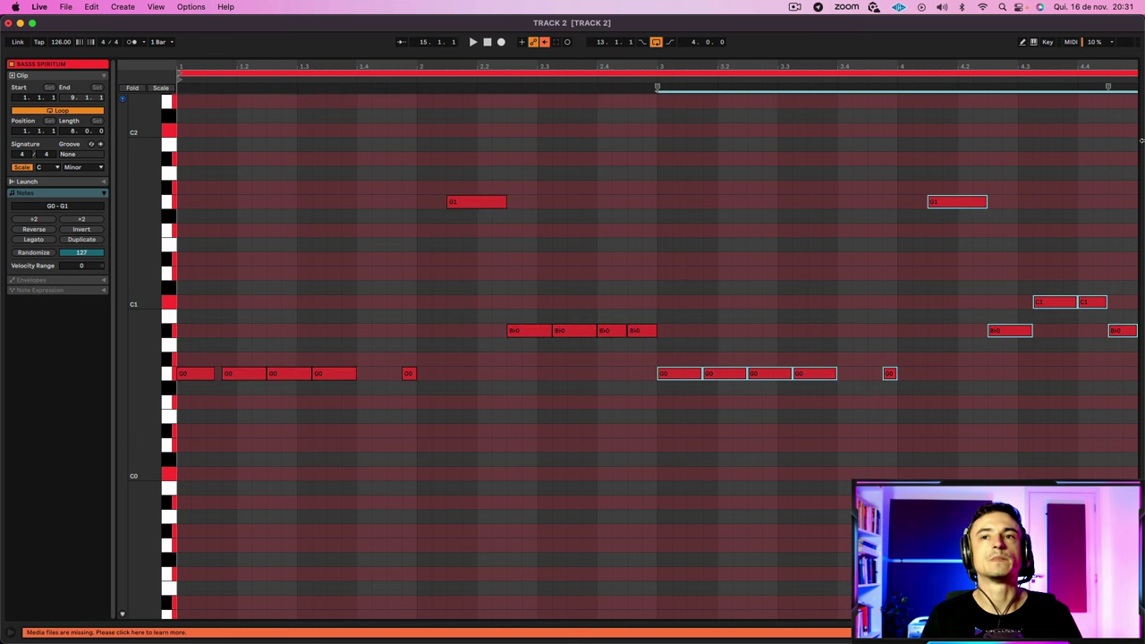
{"action": "left_click", "coordinate": [1106, 188]}
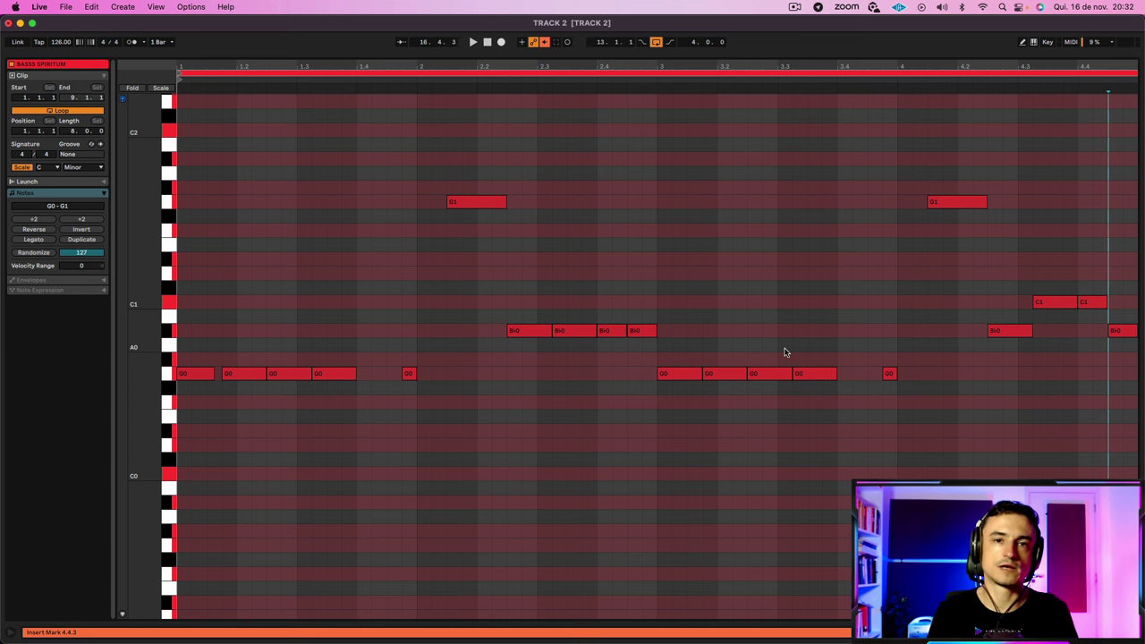
{"action": "key", "text": "space"}
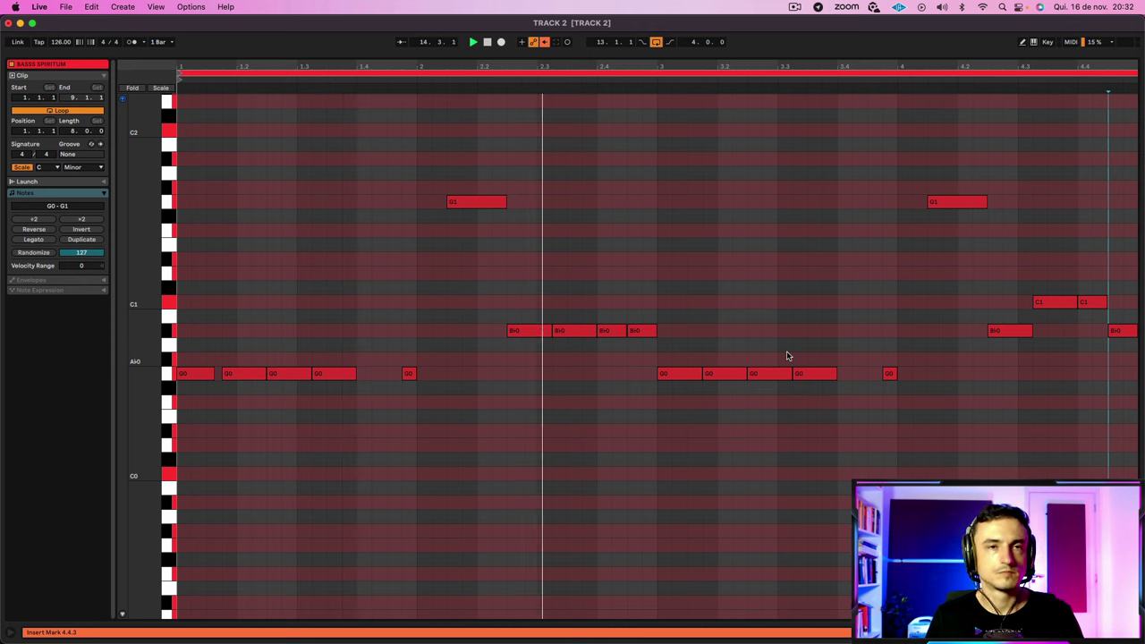
Step: Open the Serum instrument on the BASSS SPIRITUM clip's track from the arrangement and vary its DELAY macro during playback
{"action": "key", "text": "shift+Tab"}
{"action": "left_click", "coordinate": [562, 307]}
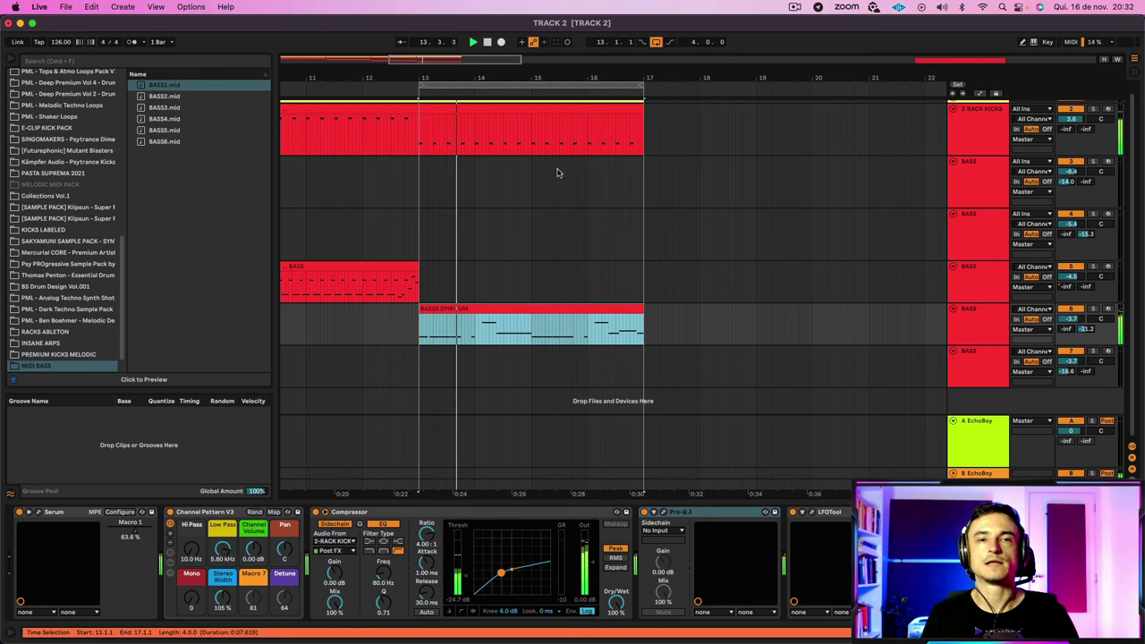
{"action": "left_click", "coordinate": [39, 513]}
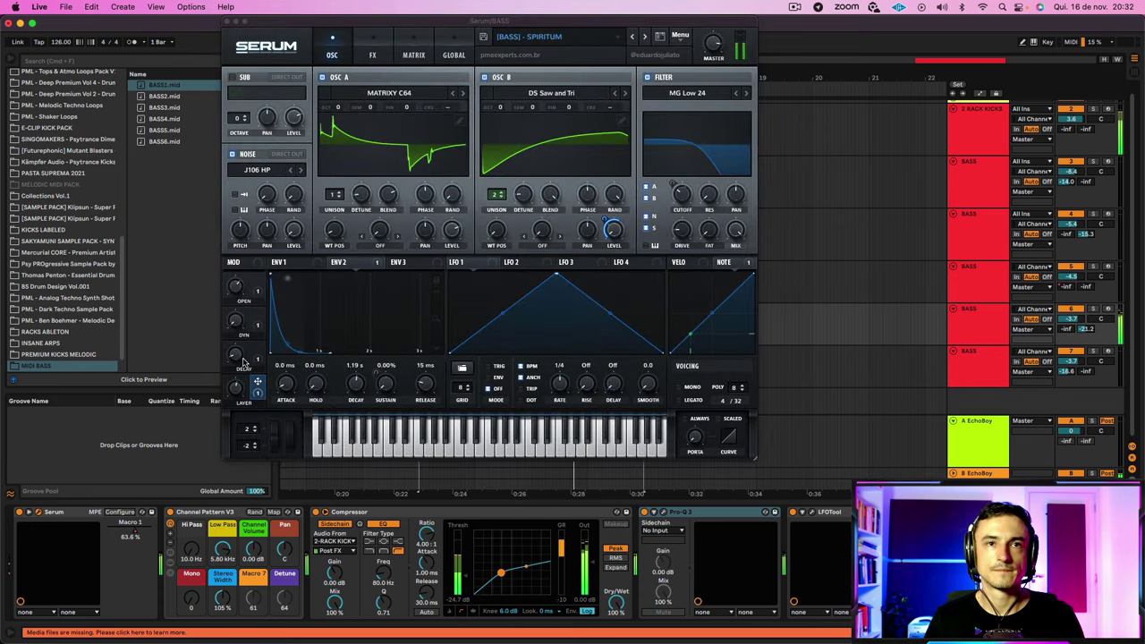
{"action": "left_click", "coordinate": [245, 301]}
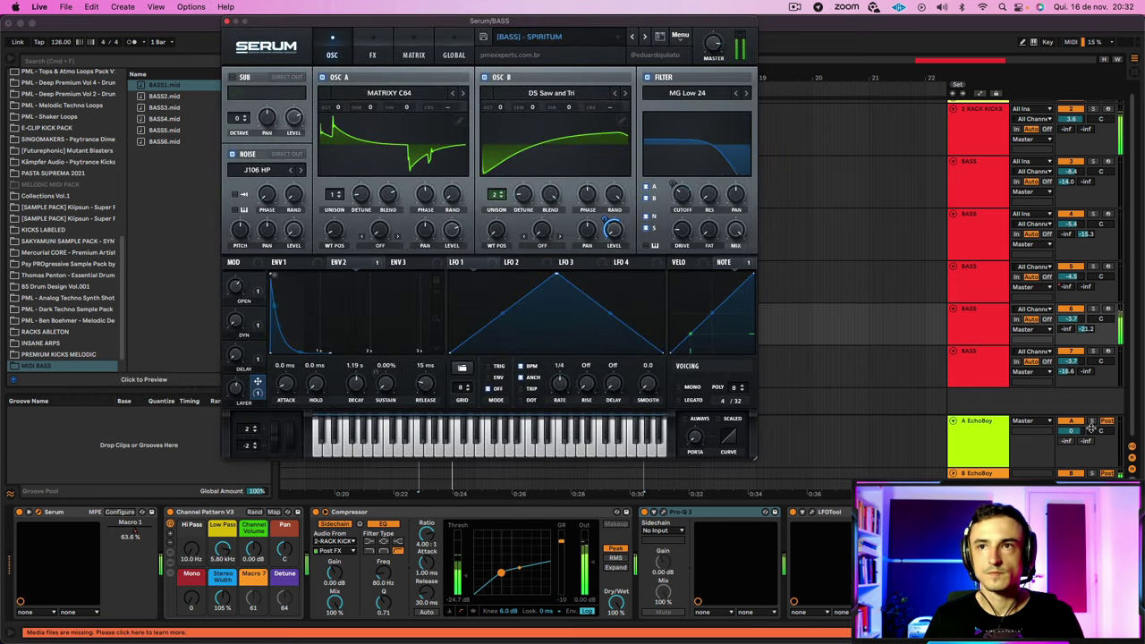
{"action": "left_click", "coordinate": [1067, 371]}
{"action": "left_click", "coordinate": [240, 359]}
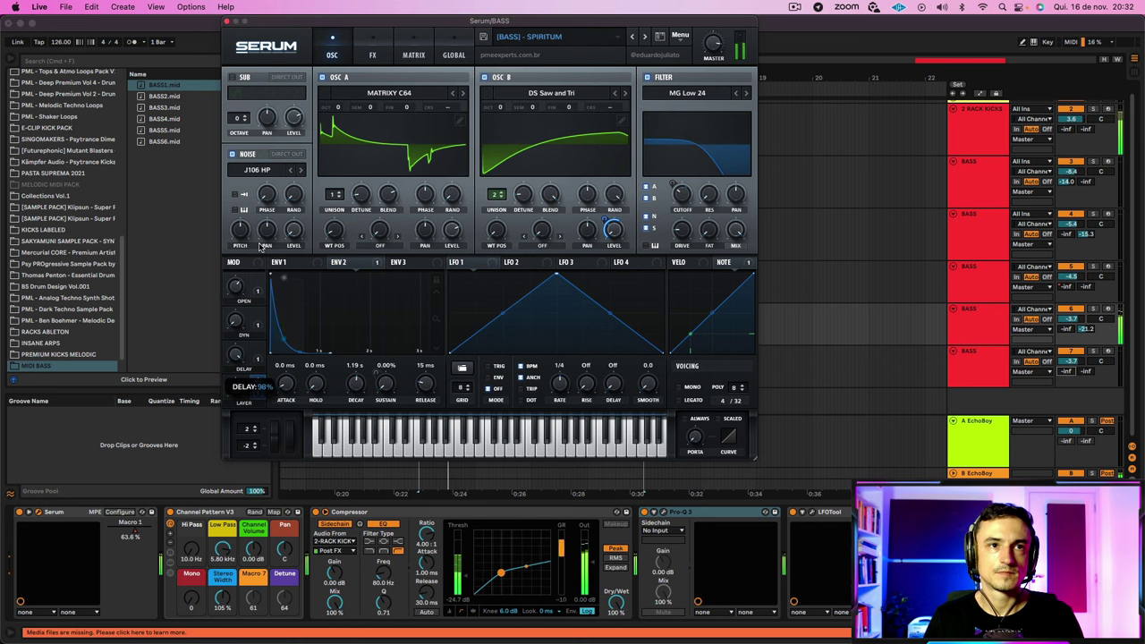
{"action": "left_click_drag", "start_coordinate": [249, 358], "coordinate": [250, 336]}
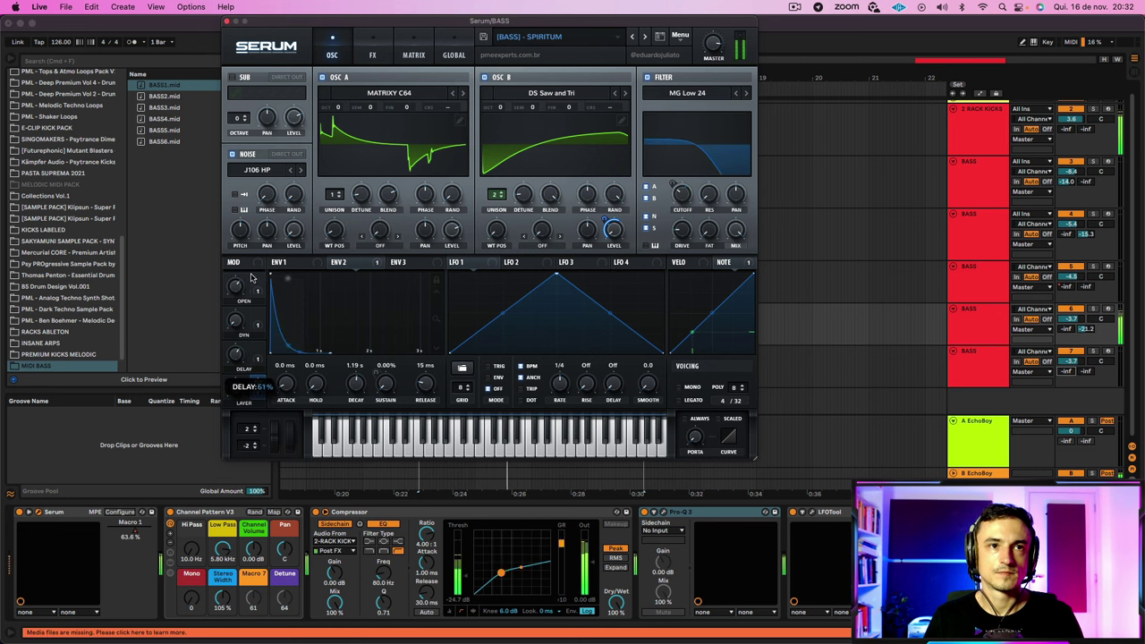
Step: Sweep Serum's OPEN macro during playback, settle it at about 14%, and close the instrument window
{"action": "left_click_drag", "start_coordinate": [239, 287], "coordinate": [231, 352]}
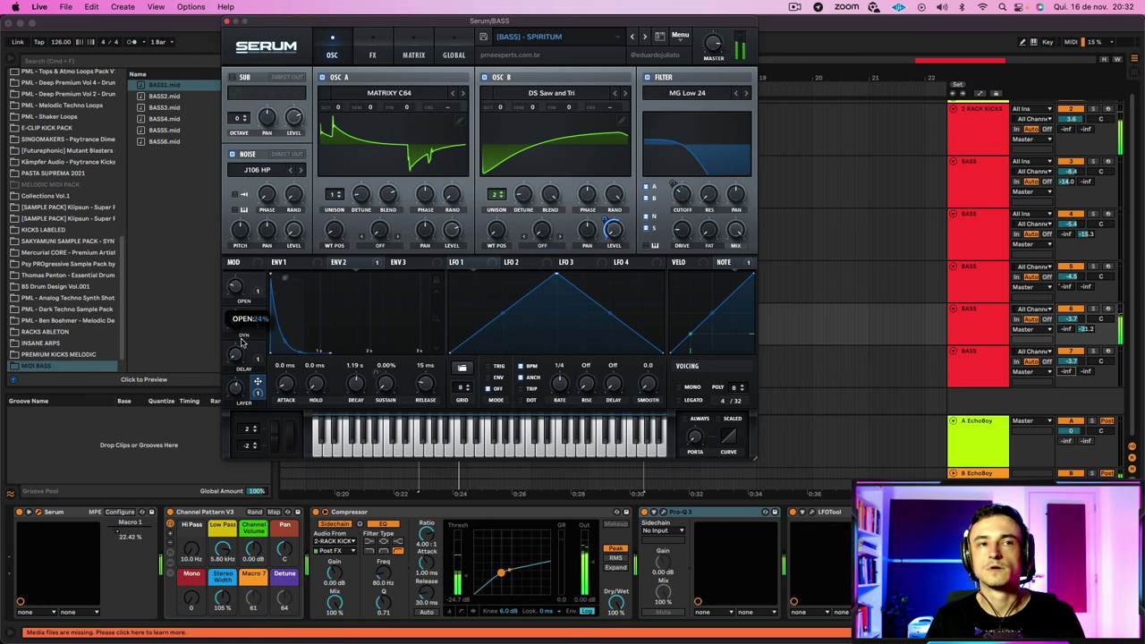
{"action": "left_click_drag", "start_coordinate": [242, 349], "coordinate": [251, 303]}
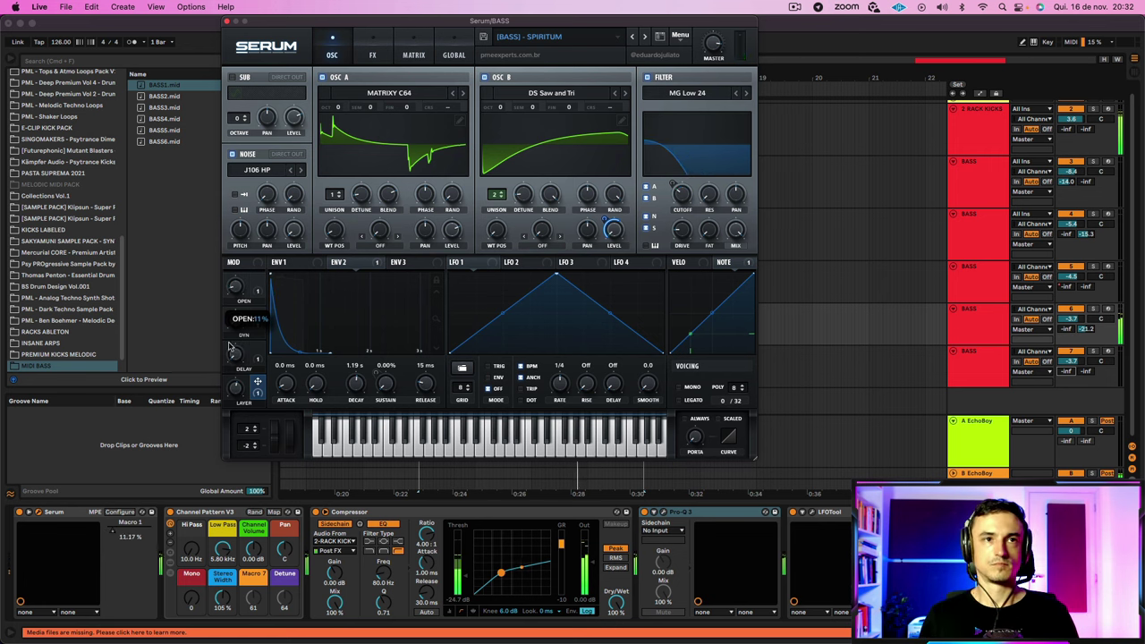
{"action": "mouse_move", "coordinate": [229, 346]}
{"action": "left_mouse_down"}
{"action": "mouse_move", "coordinate": [233, 308]}
{"action": "mouse_move", "coordinate": [227, 344]}
{"action": "left_mouse_up"}
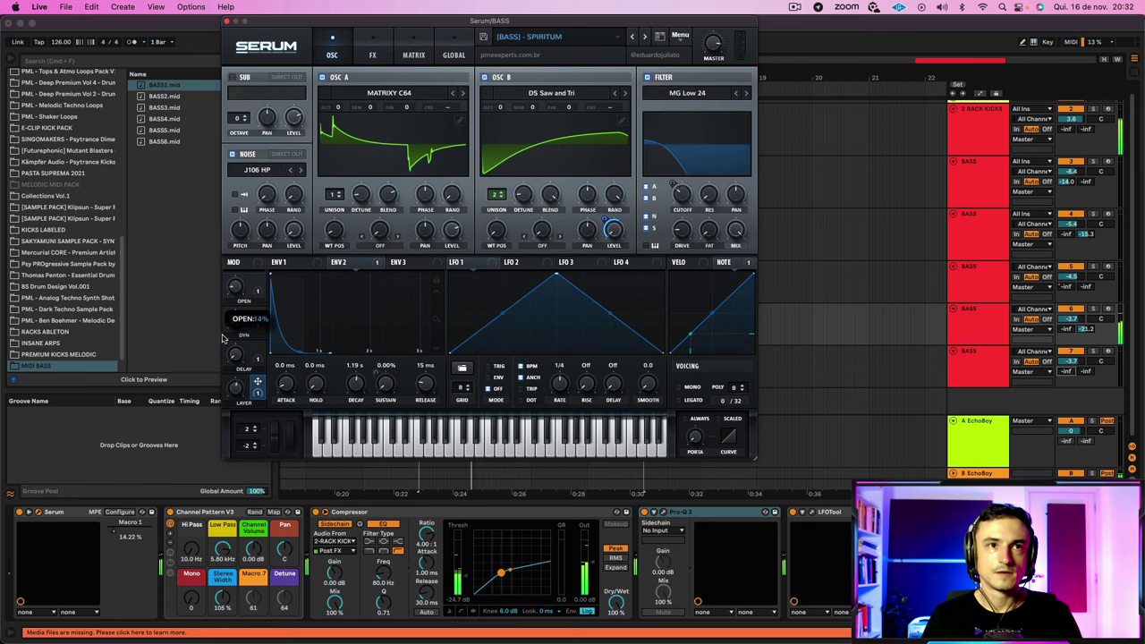
{"action": "left_click", "coordinate": [229, 23]}
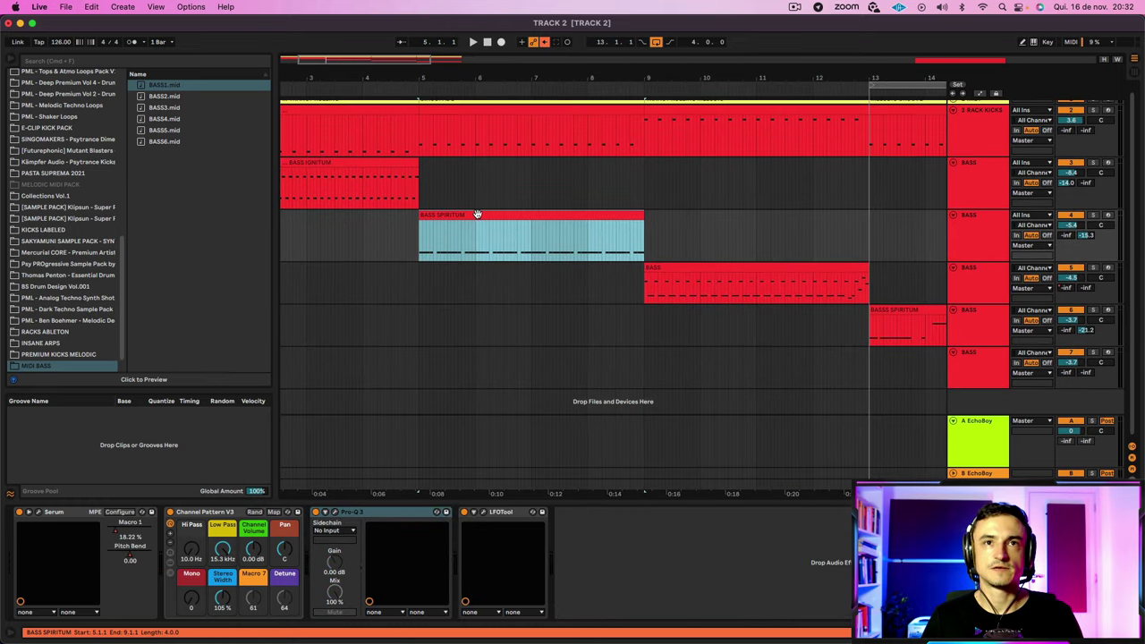
Step: Open the BASS SPIRITUM clip at bars 5 to 9 in the note editor and play its pattern
{"action": "double_click", "coordinate": [475, 218]}
{"action": "left_click", "coordinate": [401, 246]}
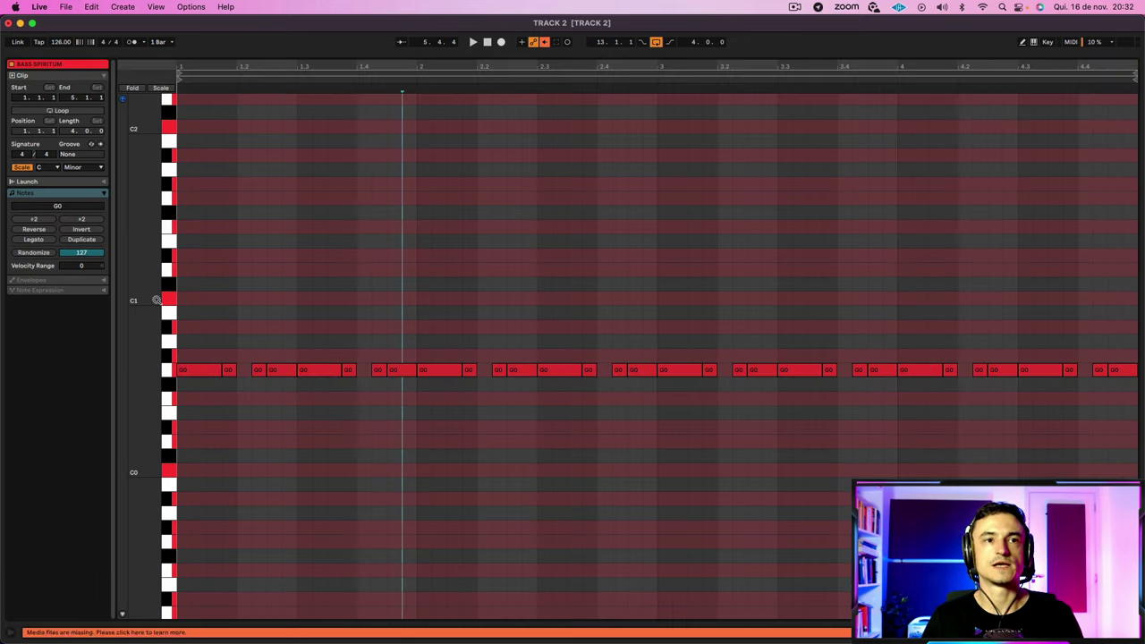
{"action": "key", "text": "space"}
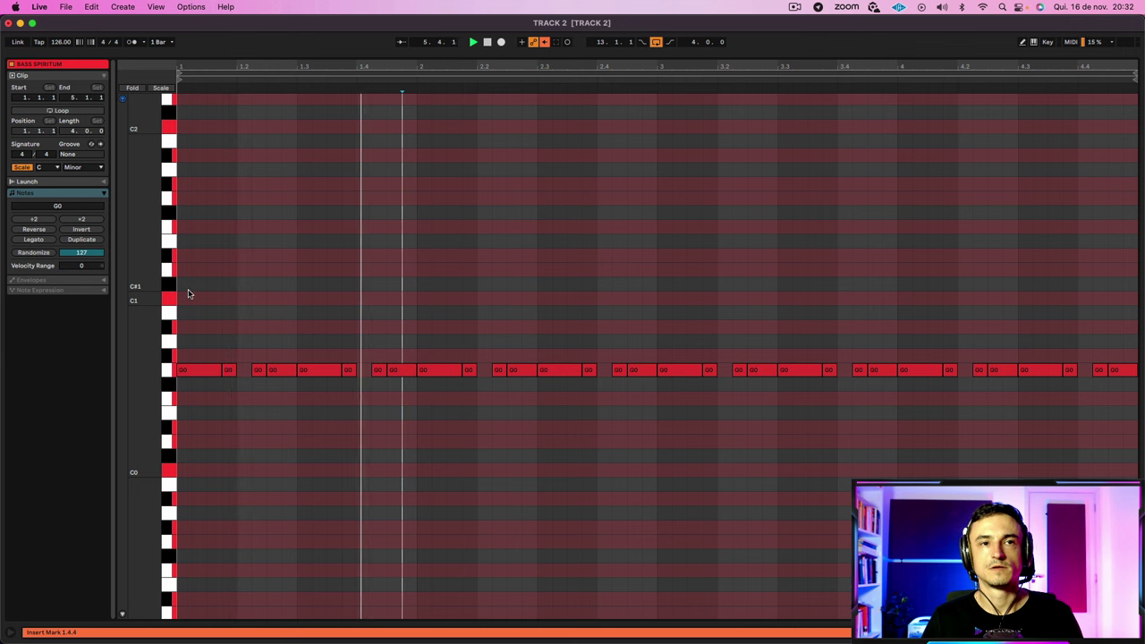
Step: Delete every G0 note in the BASS SPIRITUM clip except the short one at the end of the first beat
{"action": "left_click", "coordinate": [228, 298]}
{"action": "left_click_drag", "start_coordinate": [240, 335], "coordinate": [1135, 456]}
{"action": "key", "text": "Delete"}
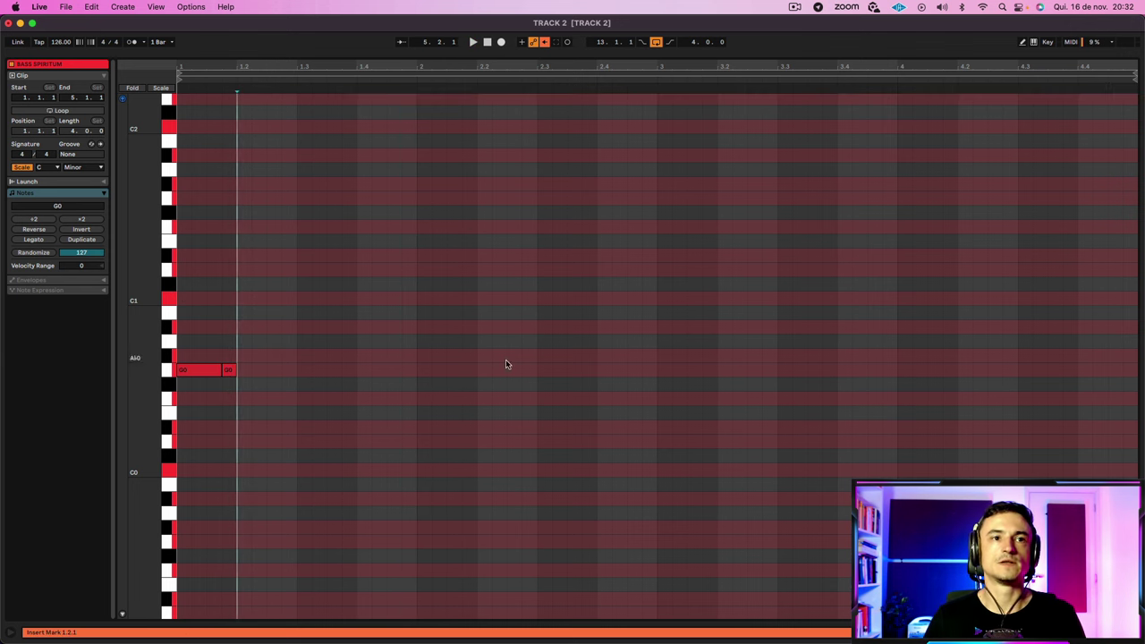
{"action": "left_click", "coordinate": [192, 371]}
{"action": "key", "text": "Delete"}
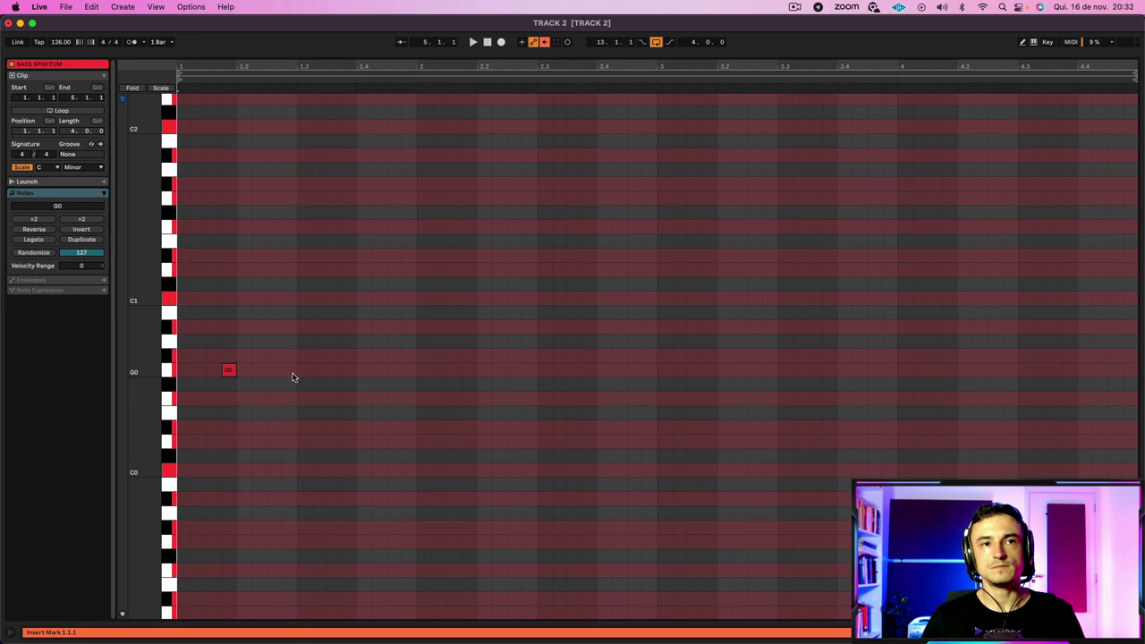
Step: Add a G0 note at 1.2.3, copy the two-note pair into the second half of the bar, and play it
{"action": "mouse_move", "coordinate": [269, 374]}
{"action": "left_mouse_down"}
{"action": "mouse_move", "coordinate": [296, 371]}
{"action": "mouse_move", "coordinate": [93, 352]}
{"action": "left_mouse_up"}
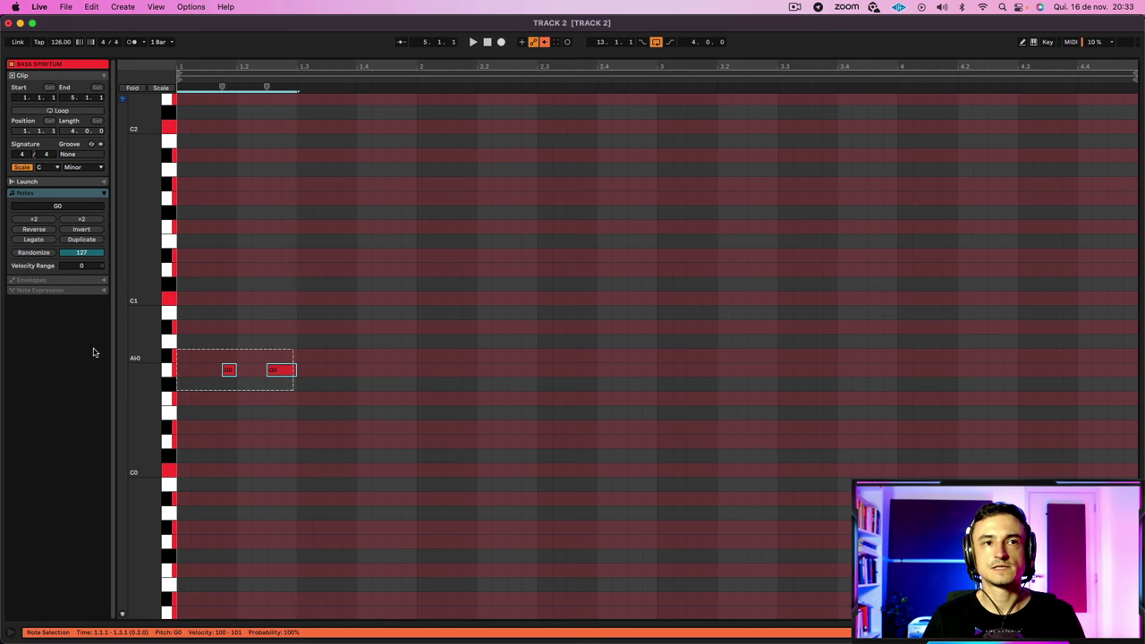
{"action": "left_click_drag", "start_coordinate": [229, 371], "coordinate": [350, 371]}
{"action": "key", "text": "space"}
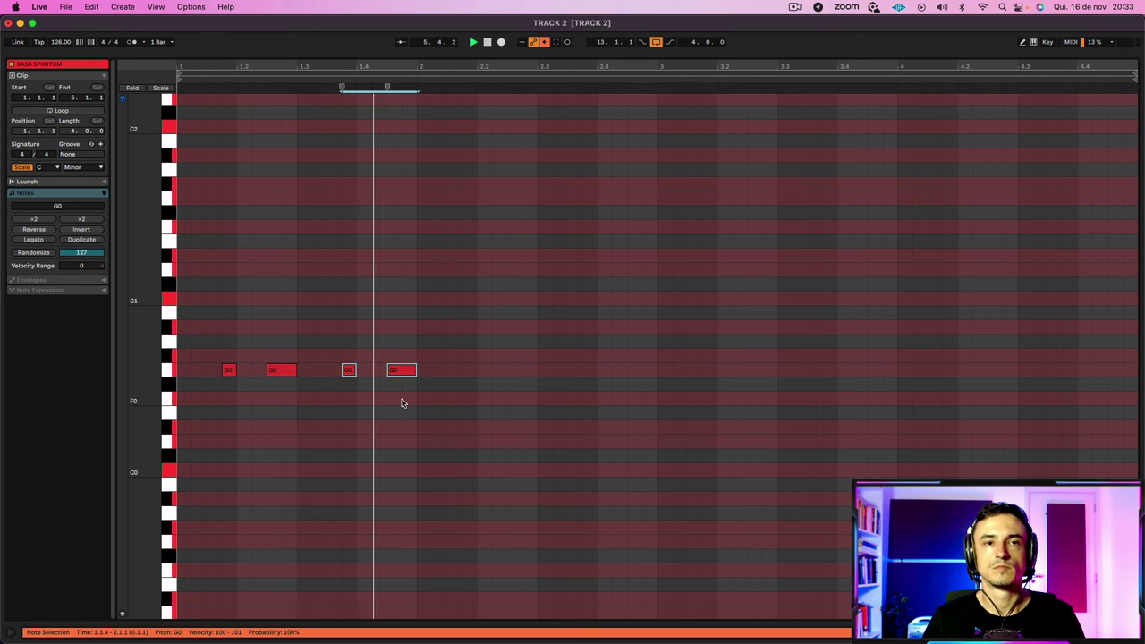
Step: Duplicate the first bar's four G0 notes through bars 2 to 4 and play the repeated pattern
{"action": "left_click", "coordinate": [400, 394]}
{"action": "left_click_drag", "start_coordinate": [400, 393], "coordinate": [226, 375]}
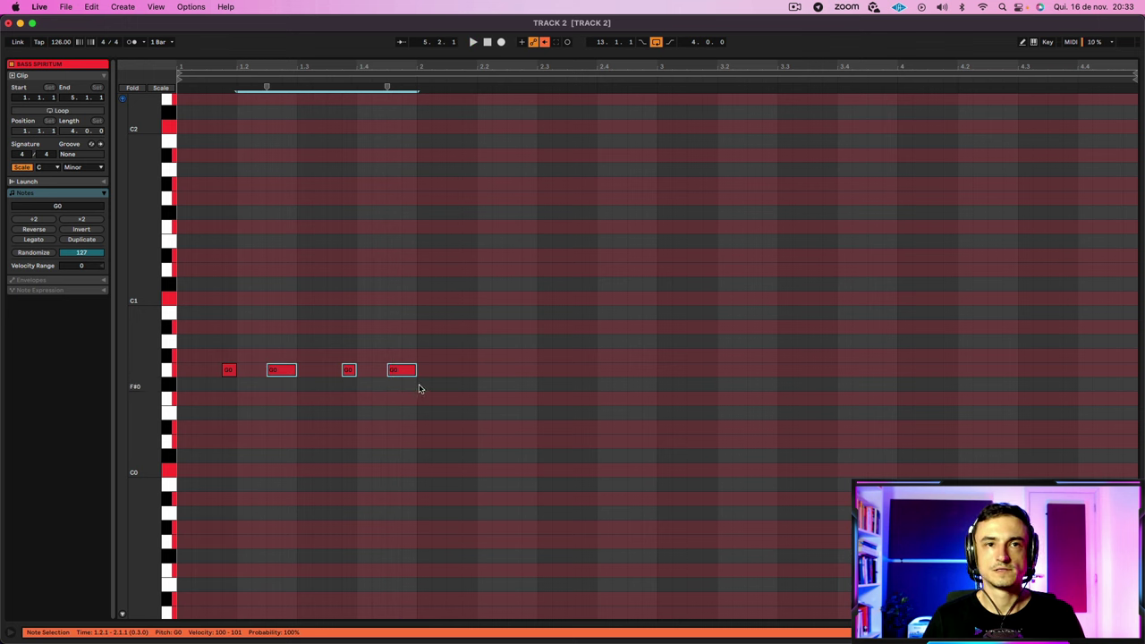
{"action": "left_click_drag", "start_coordinate": [419, 389], "coordinate": [217, 361]}
{"action": "key", "text": "super+d"}
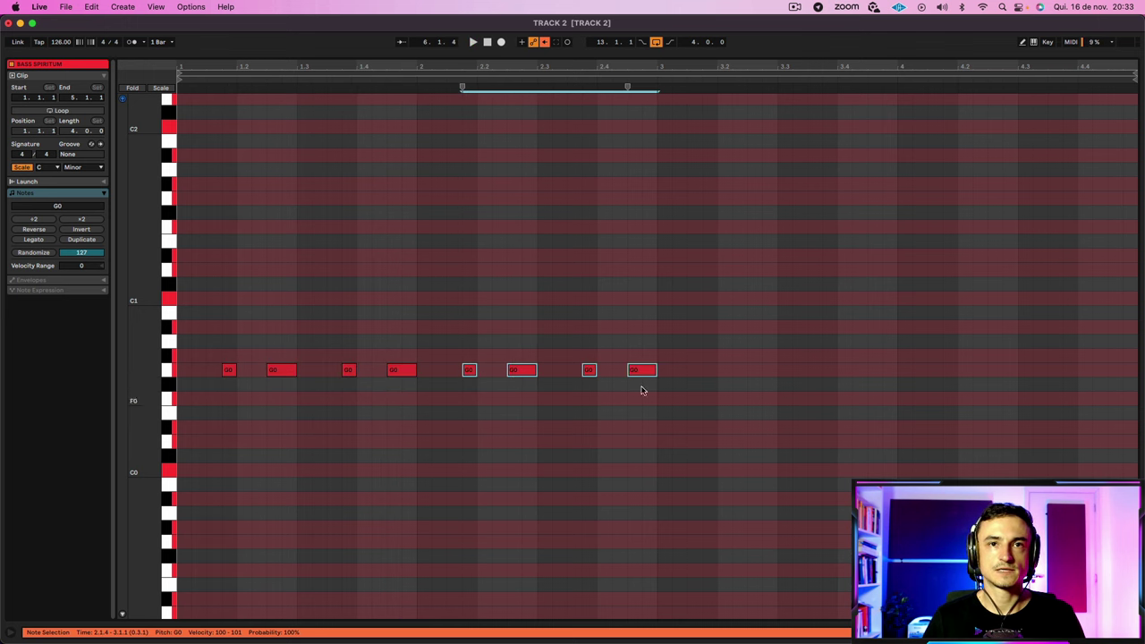
{"action": "left_click_drag", "start_coordinate": [642, 391], "coordinate": [710, 374]}
{"action": "key", "text": "space"}
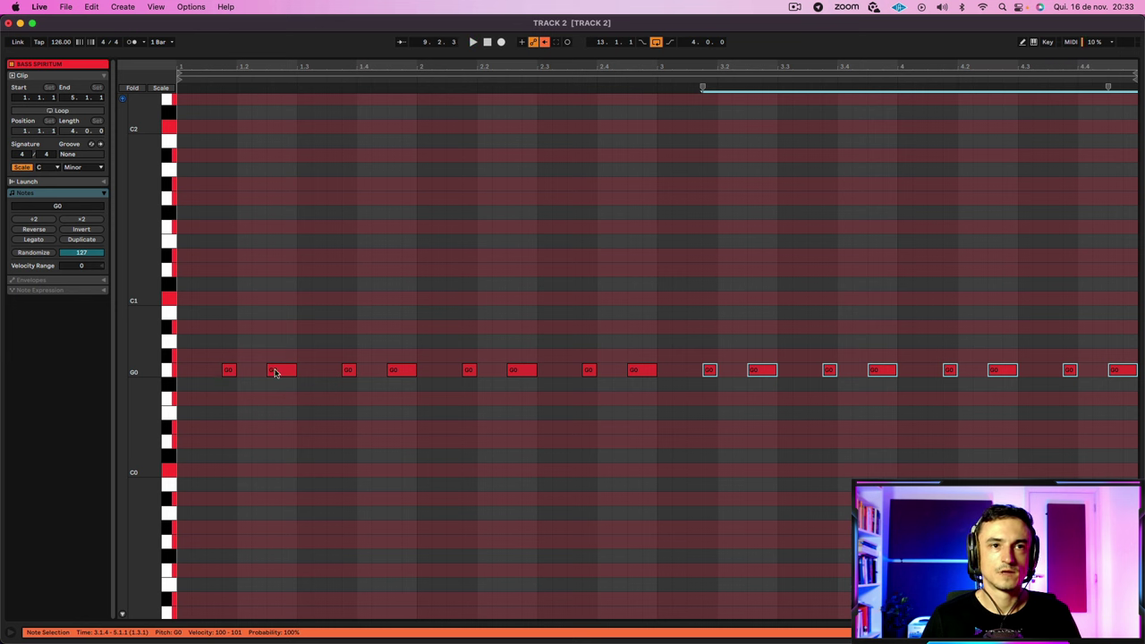
Step: Add a G0 note at 1.1.1 and short G0 notes at 1.2.2 and 1.4.2, and play the syncopated pattern
{"action": "double_click", "coordinate": [195, 370]}
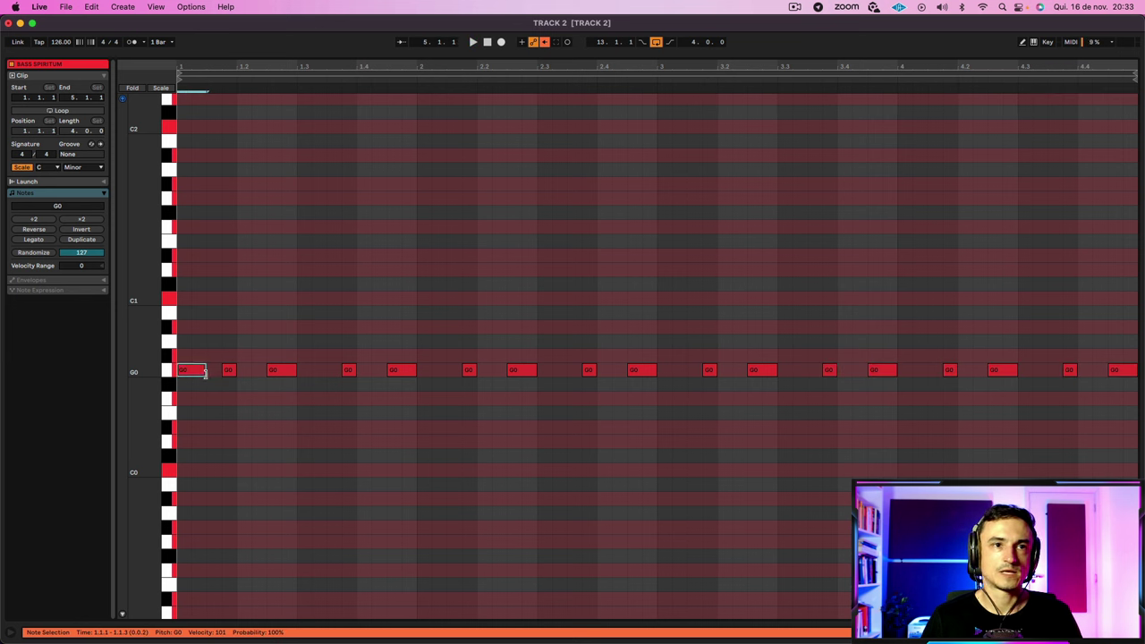
{"action": "left_click_drag", "start_coordinate": [215, 372], "coordinate": [207, 373]}
{"action": "double_click", "coordinate": [258, 371]}
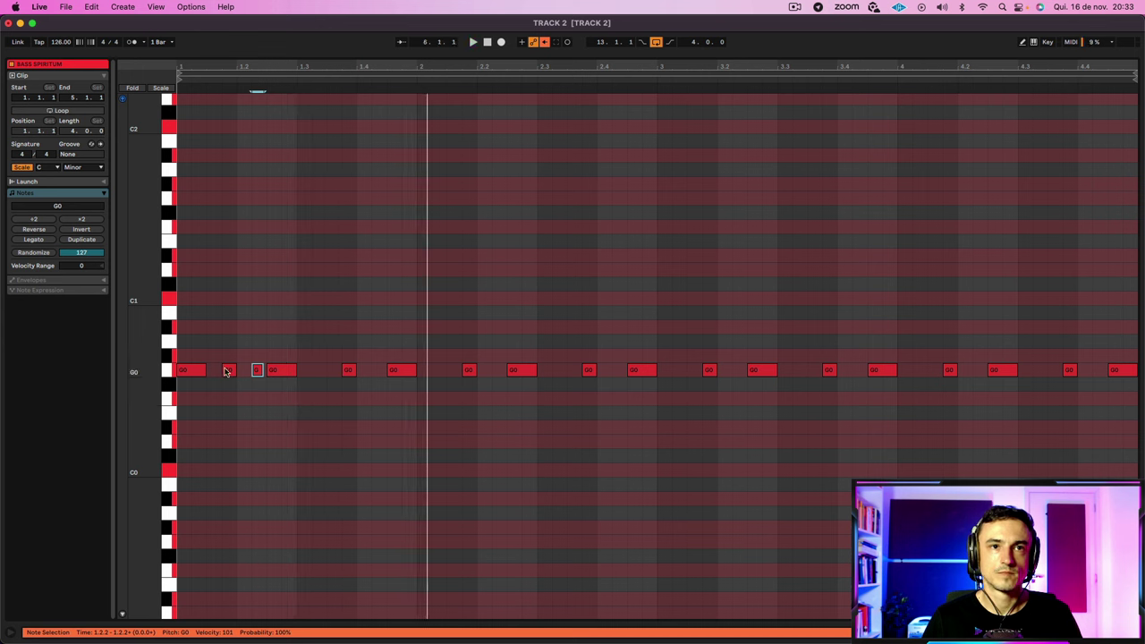
{"action": "double_click", "coordinate": [376, 370]}
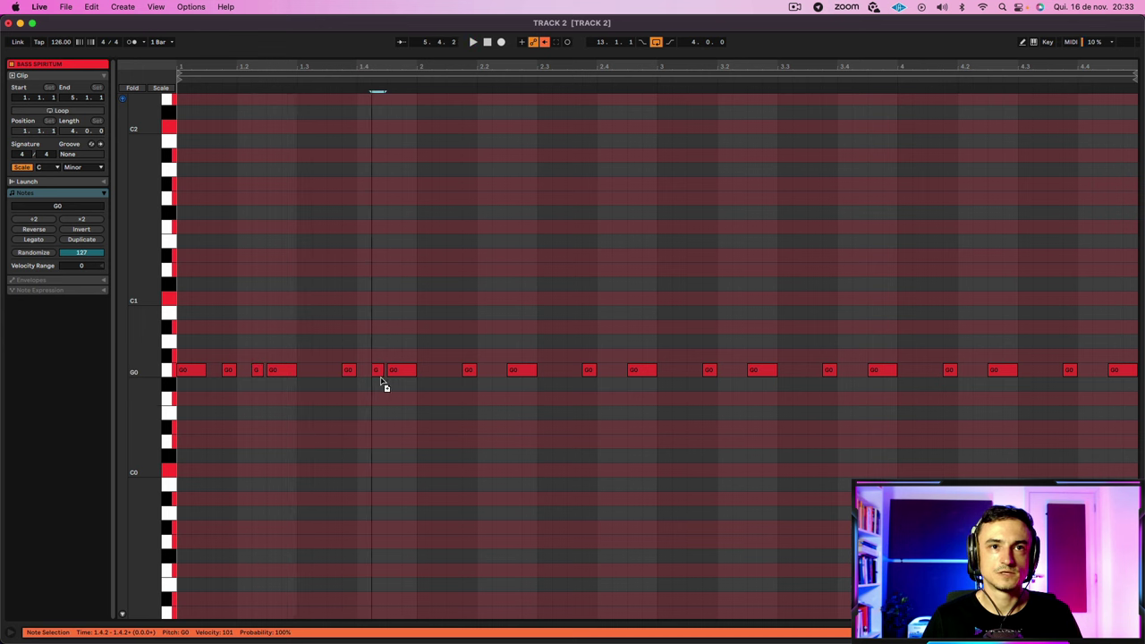
{"action": "key", "text": "space"}
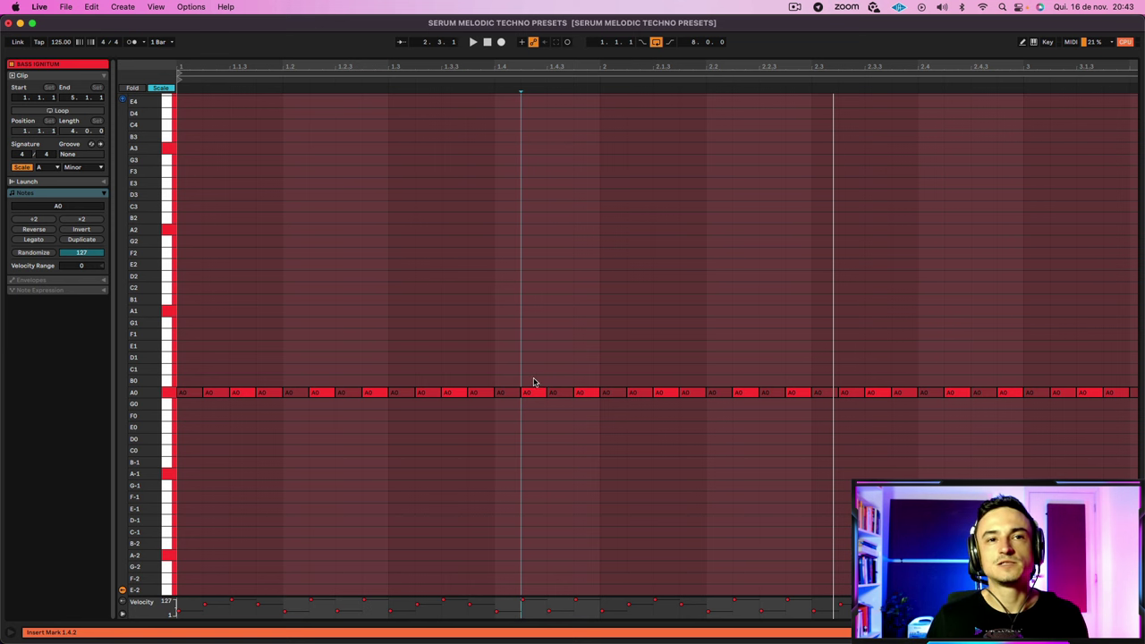
Step: Examine the repeating A0 notes in the first two beats of the BASS IGNITUM clip and play them
{"action": "left_click_drag", "start_coordinate": [384, 411], "coordinate": [313, 411]}
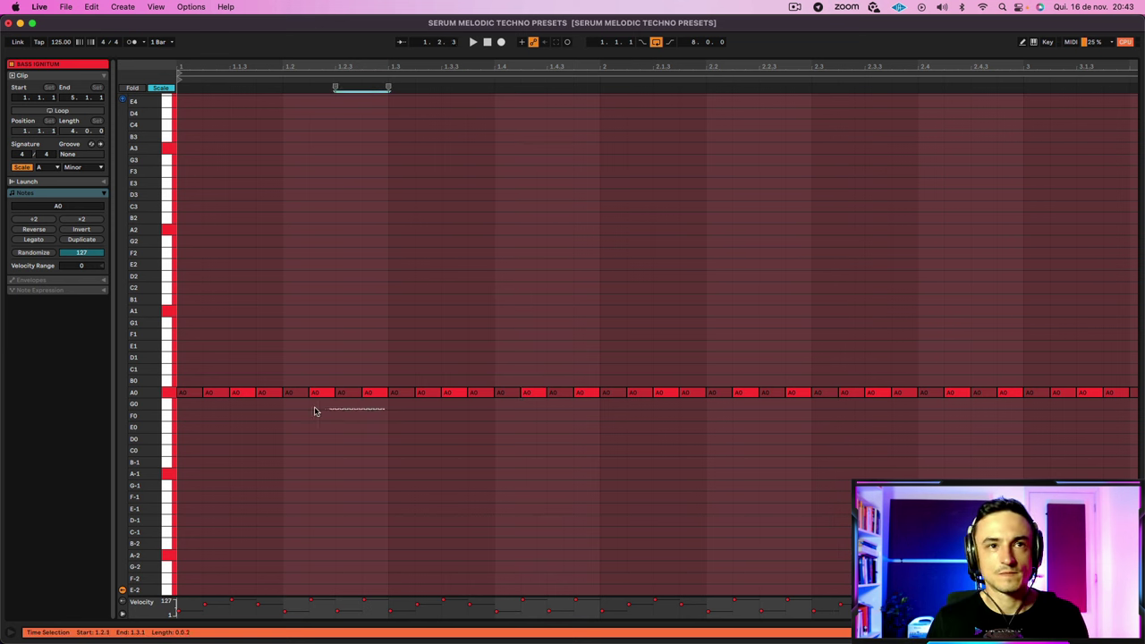
{"action": "left_click_drag", "start_coordinate": [215, 394], "coordinate": [191, 394]}
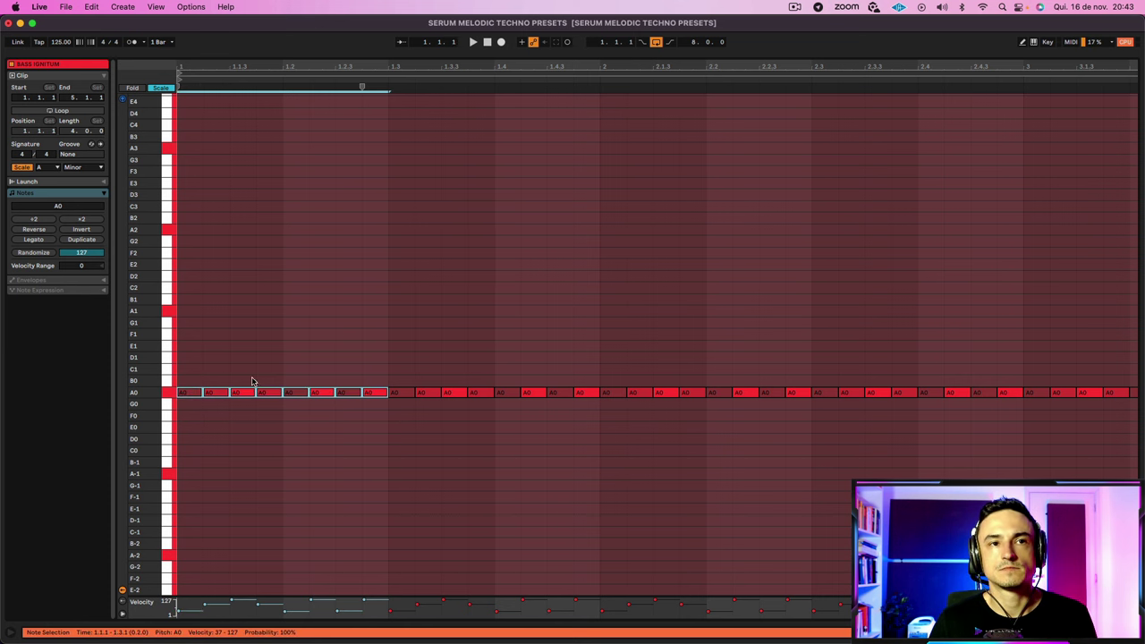
{"action": "key", "text": "space"}
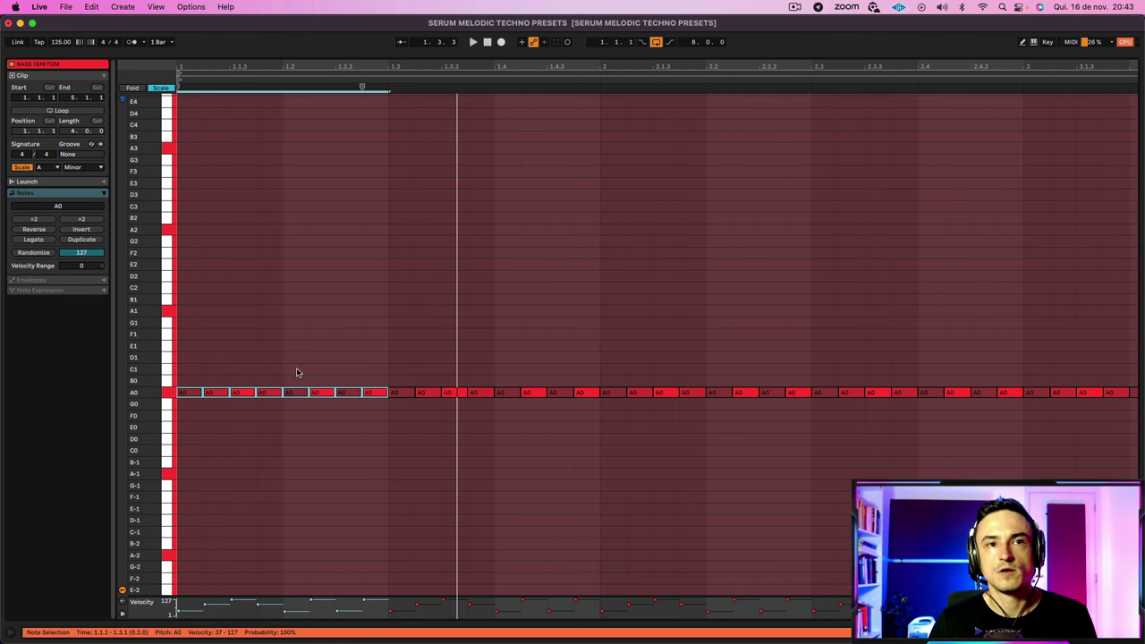
{"action": "left_click_drag", "start_coordinate": [384, 369], "coordinate": [190, 420]}
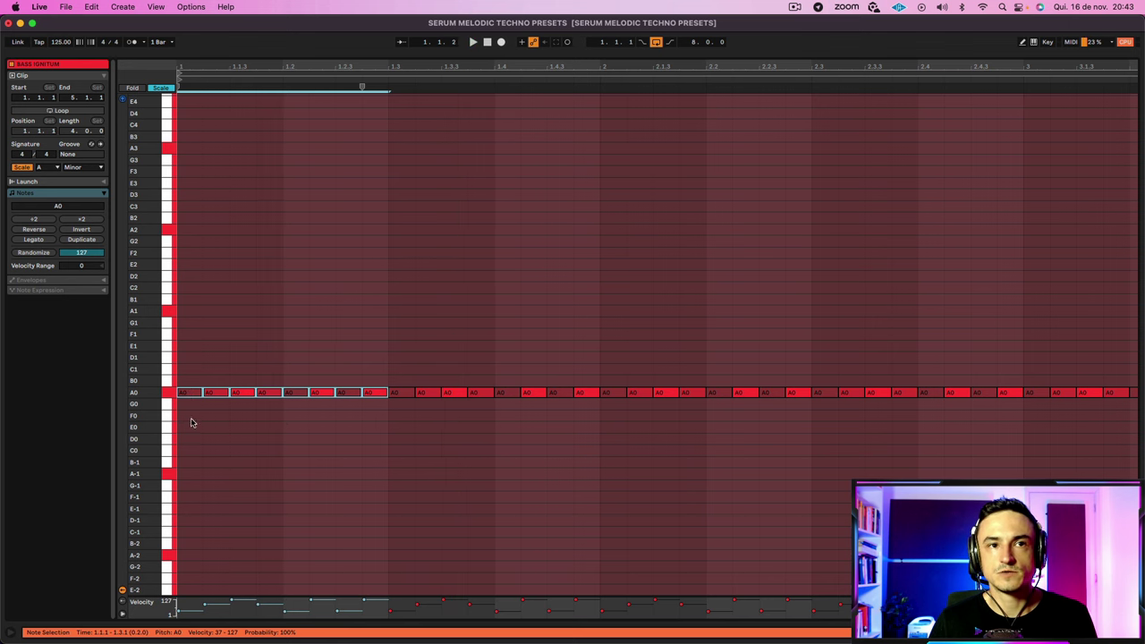
{"action": "left_click", "coordinate": [219, 433]}
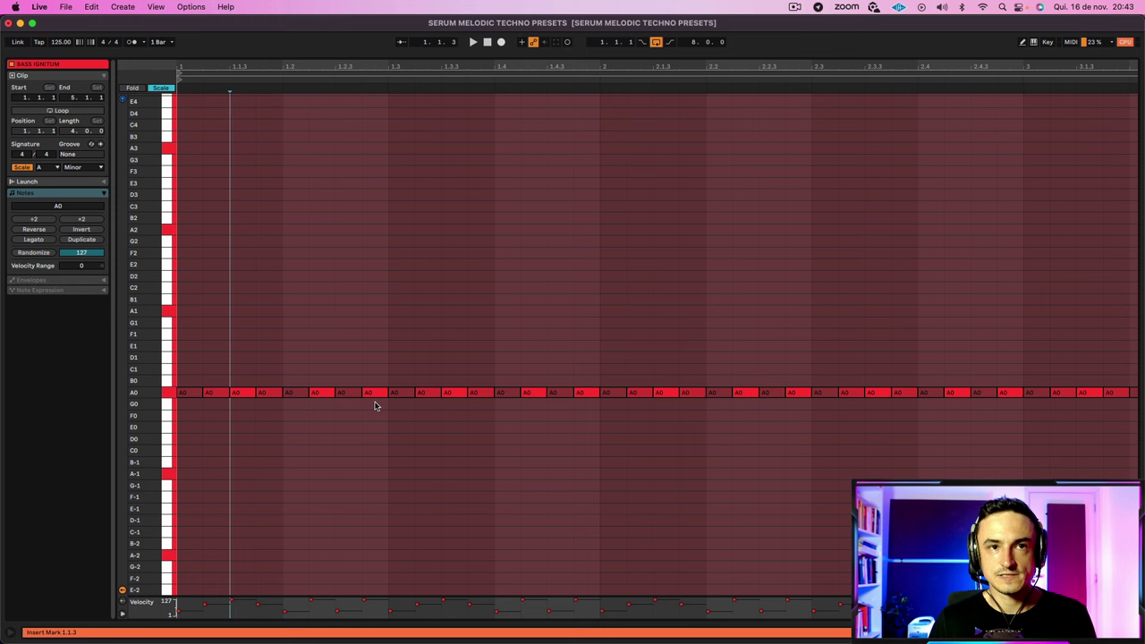
{"action": "left_click", "coordinate": [194, 401]}
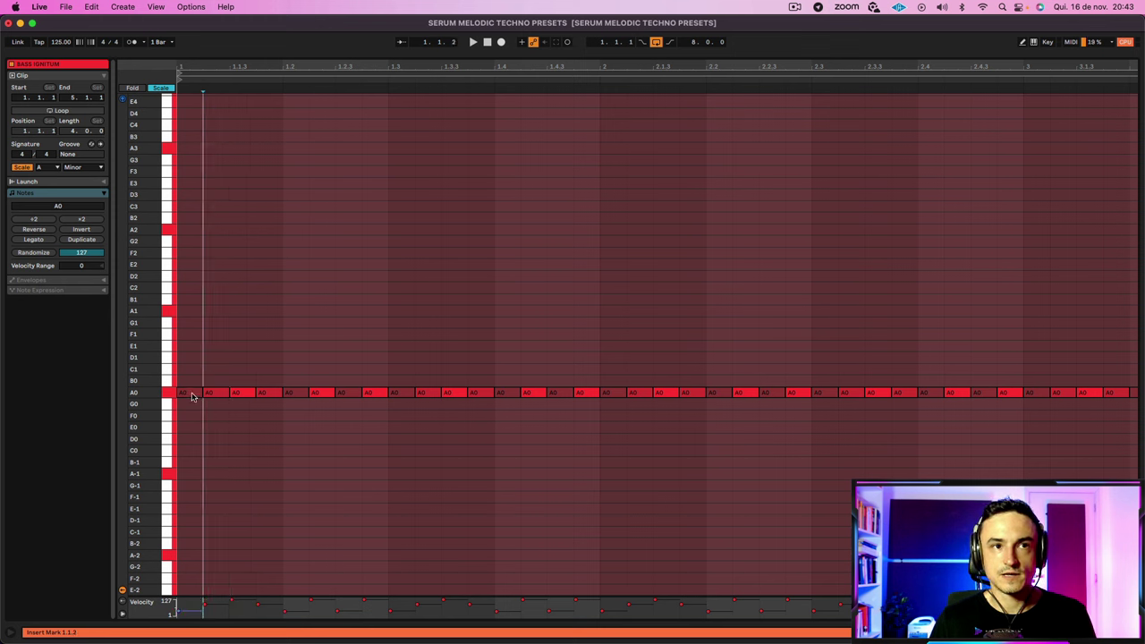
Step: Enlarge the velocity lane to examine the A0 notes' velocities, hide it, and return from the BASS IGNITUM clip to the arrangement
{"action": "left_click", "coordinate": [193, 395]}
{"action": "left_click_drag", "start_coordinate": [283, 595], "coordinate": [263, 319]}
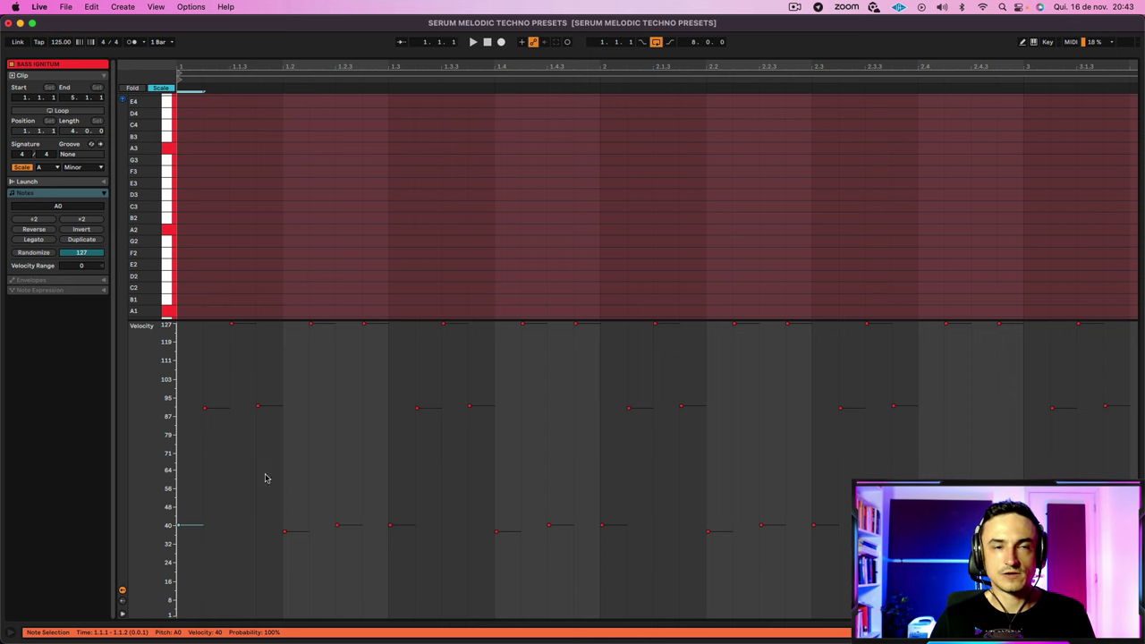
{"action": "double_click", "coordinate": [302, 319]}
{"action": "left_click", "coordinate": [376, 418]}
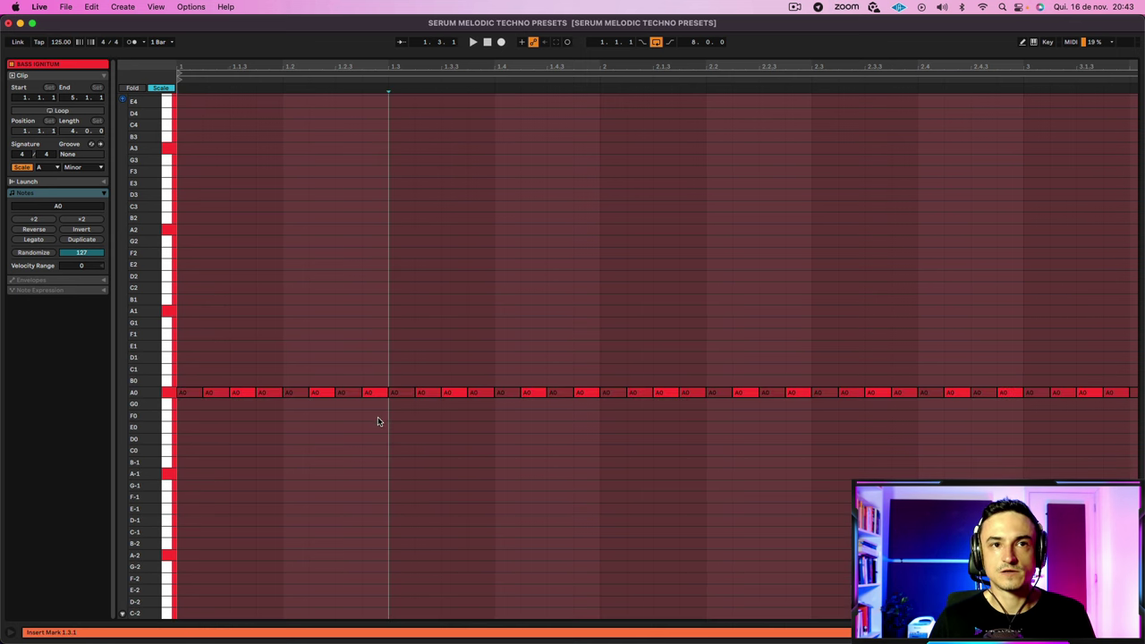
{"action": "left_click_drag", "start_coordinate": [383, 404], "coordinate": [162, 380]}
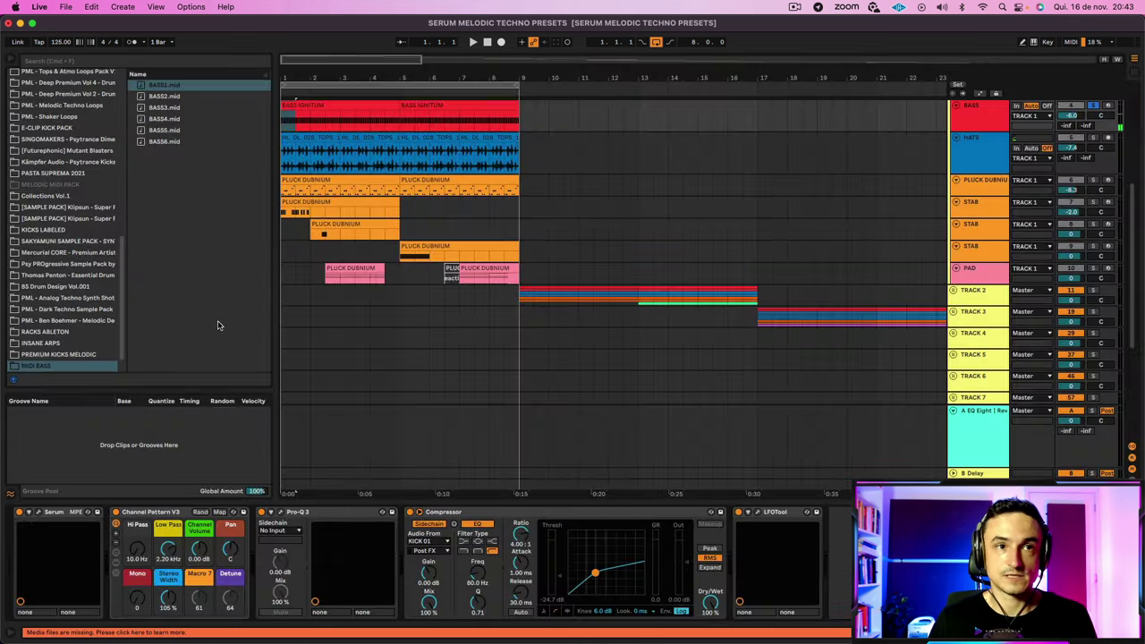
Step: Open Serum on the BASS track and examine the velocity modulation in the [BASS] - IGNITUM preset
{"action": "left_click", "coordinate": [39, 511]}
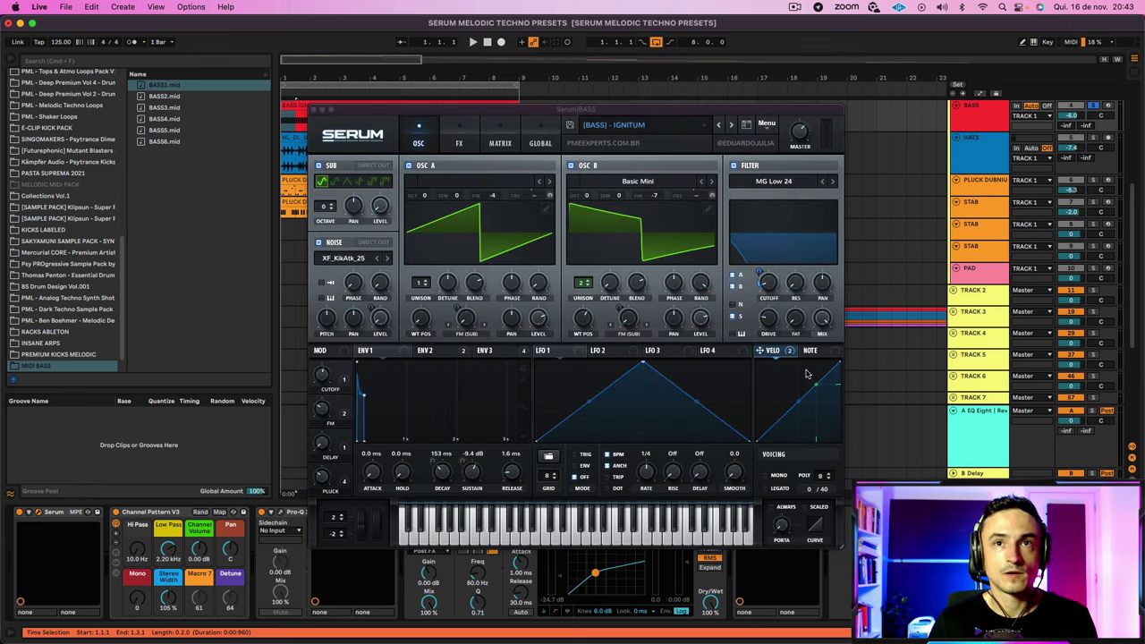
{"action": "left_click", "coordinate": [771, 352]}
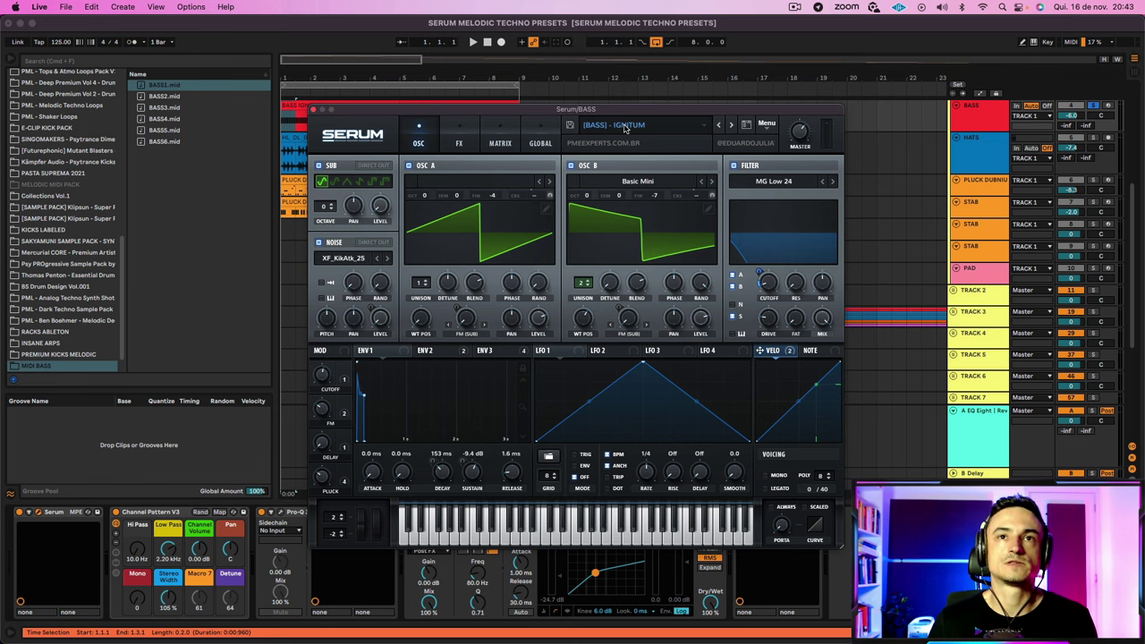
{"action": "left_click_drag", "start_coordinate": [618, 112], "coordinate": [588, 95]}
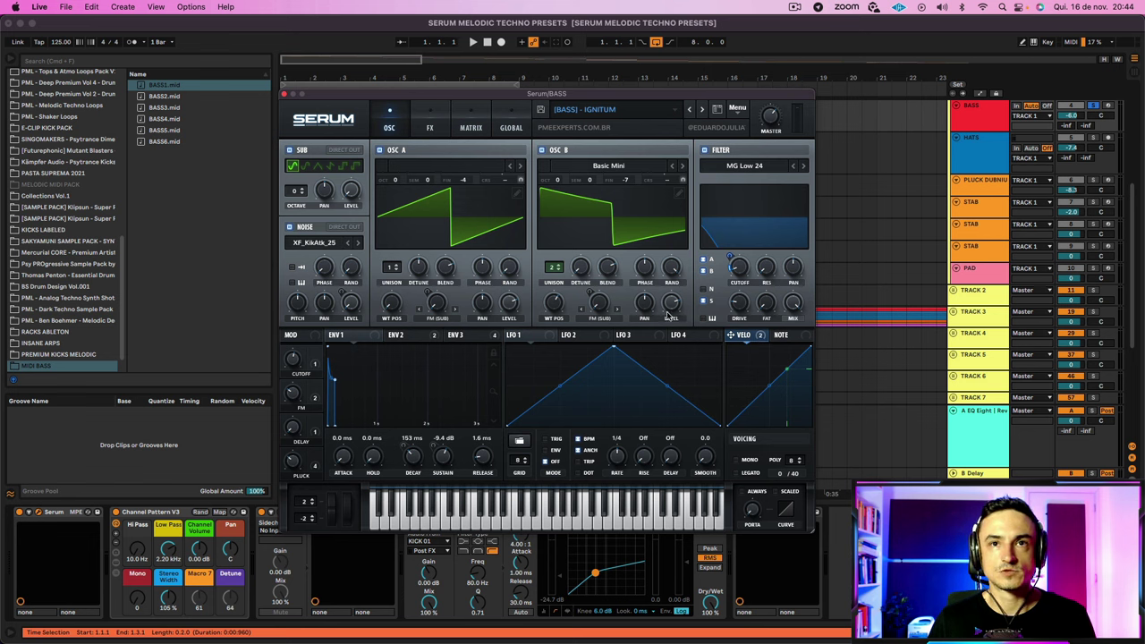
Step: Set Velo as the source of an empty row in Serum's modulation matrix
{"action": "left_click", "coordinate": [470, 127]}
{"action": "scroll", "coordinate": [303, 308], "scroll_direction": "down", "scroll_amount": 5}
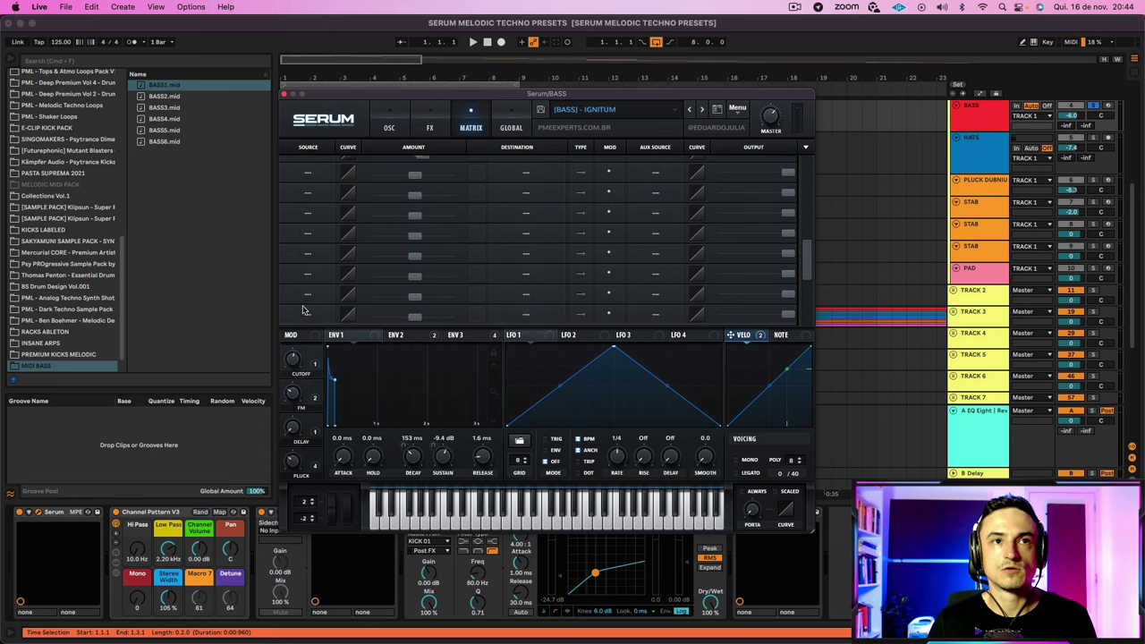
{"action": "left_click", "coordinate": [309, 193]}
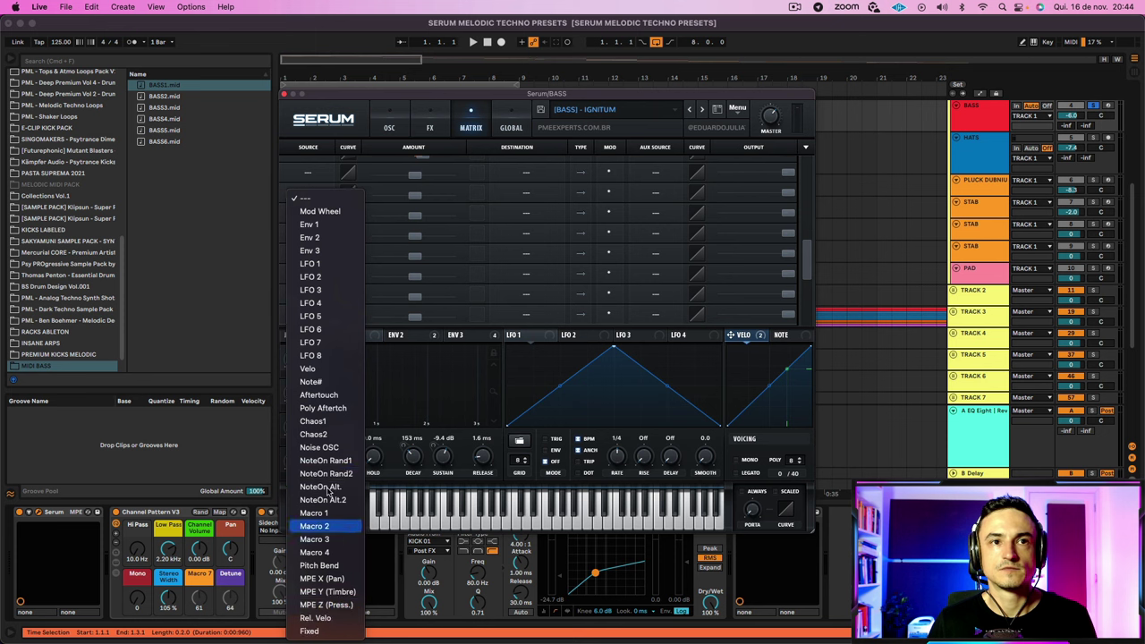
{"action": "left_click", "coordinate": [308, 377]}
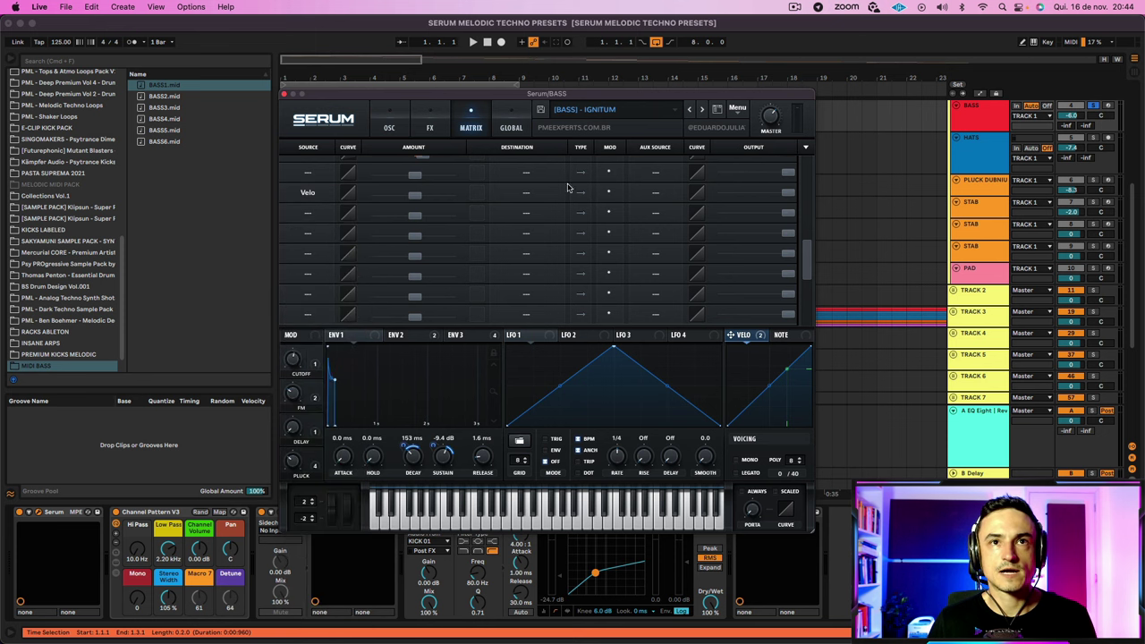
Step: Examine the available destinations for the Velo row, including the Global options, and close Serum from the oscillator view
{"action": "left_click", "coordinate": [534, 195]}
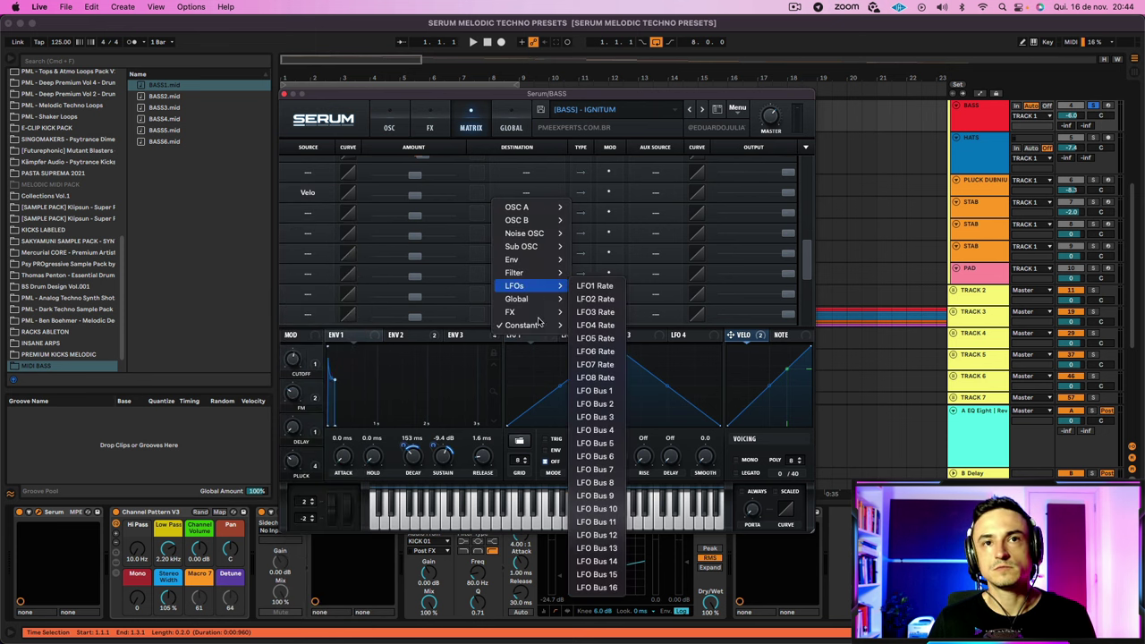
{"action": "mouse_move", "coordinate": [527, 298]}
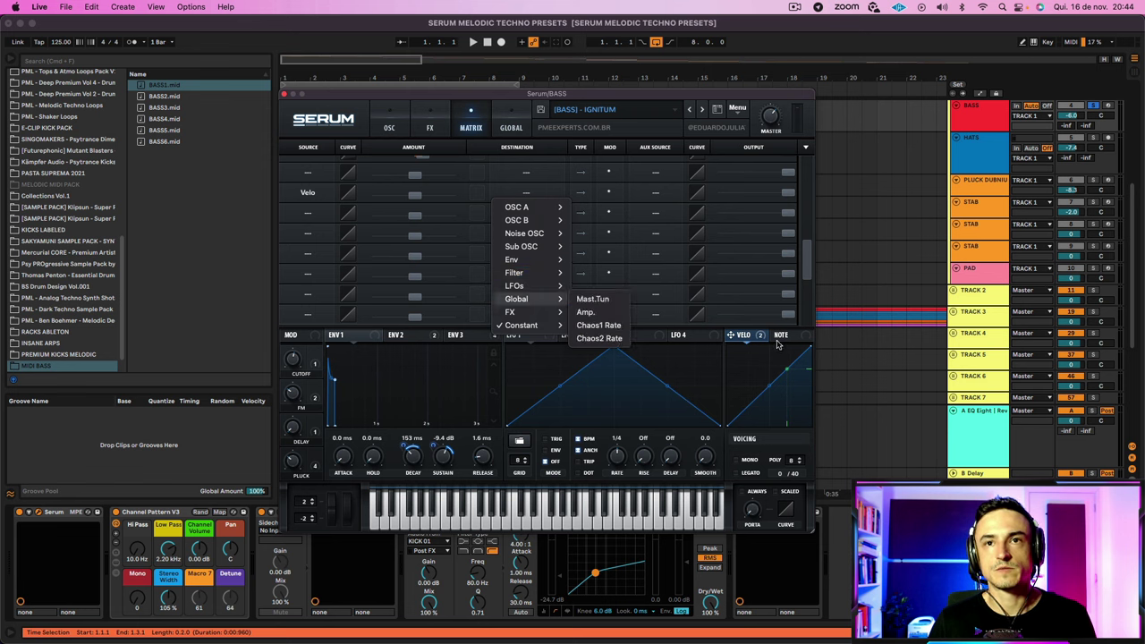
{"action": "left_click", "coordinate": [748, 322]}
{"action": "left_click", "coordinate": [399, 127]}
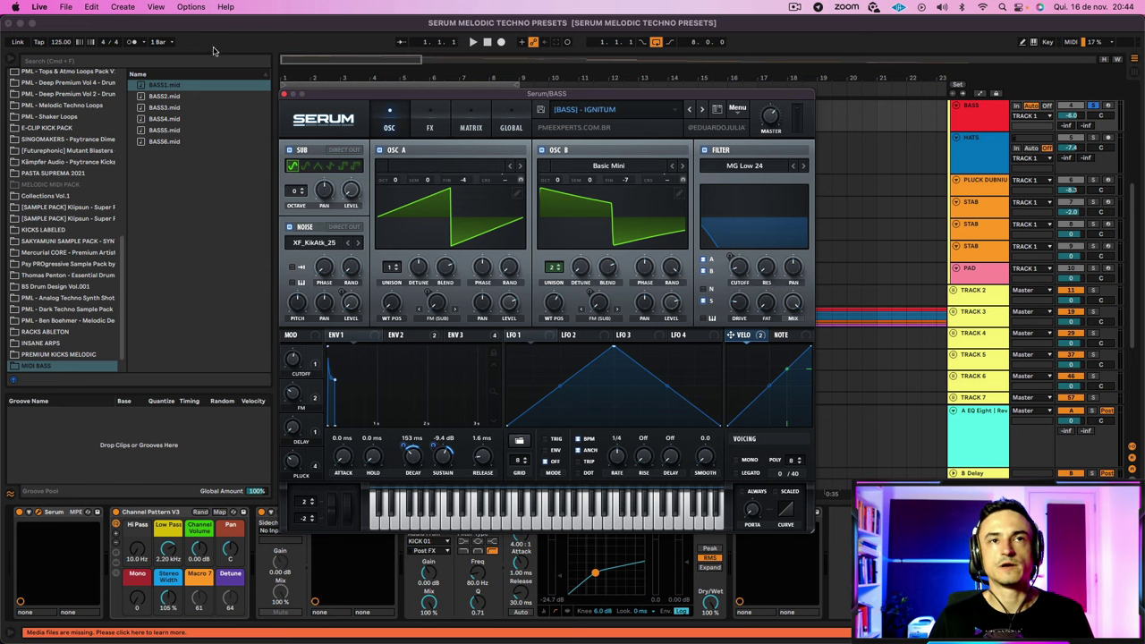
{"action": "left_click", "coordinate": [283, 94]}
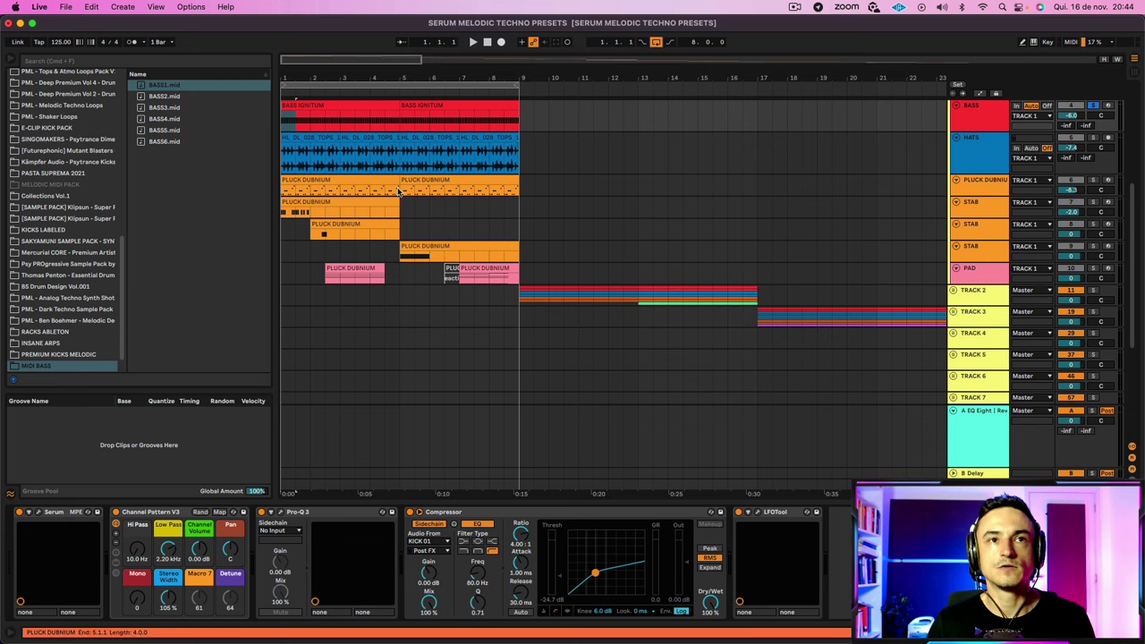
Step: Unsolo the BASS track and play the arrangement's first eight bars with all tracks together
{"action": "scroll", "coordinate": [329, 190], "scroll_direction": "up", "scroll_amount": 3}
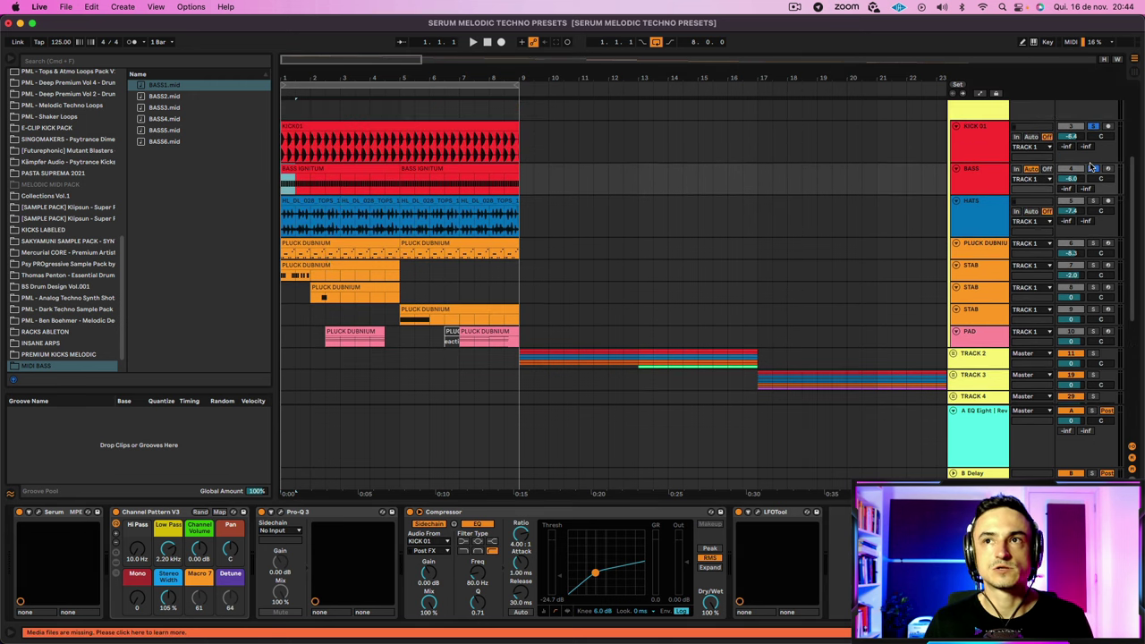
{"action": "key", "text": "space"}
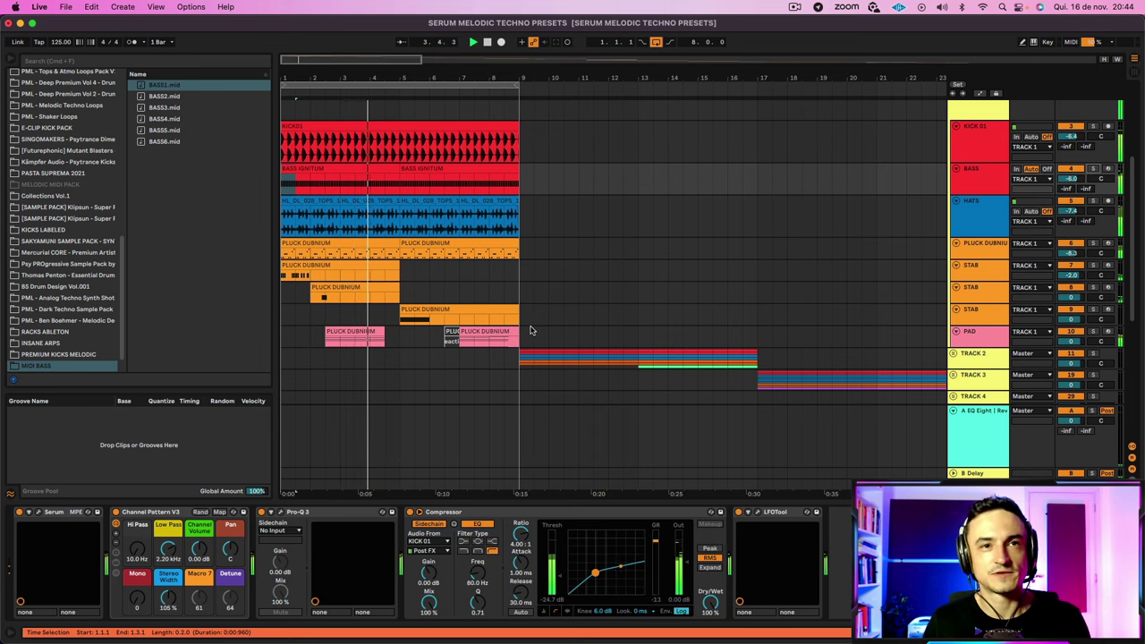
{"action": "scroll", "coordinate": [501, 317], "scroll_direction": "down", "scroll_amount": 1}
{"action": "left_click", "coordinate": [454, 305]}
{"action": "left_click_drag", "start_coordinate": [453, 303], "coordinate": [456, 301]}
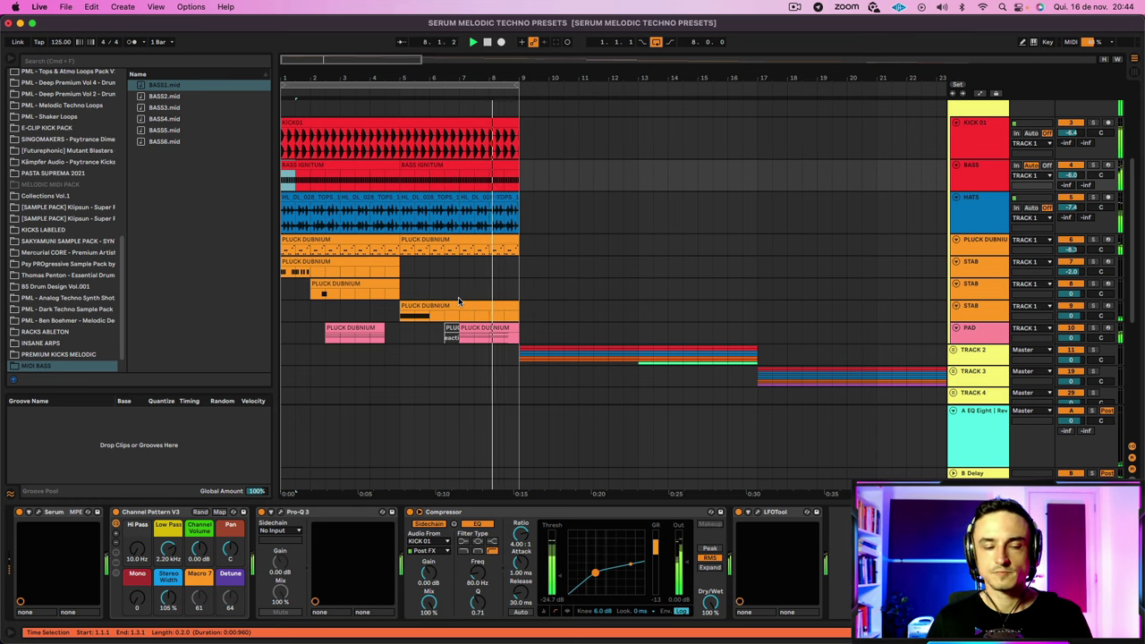
{"action": "double_click", "coordinate": [457, 302]}
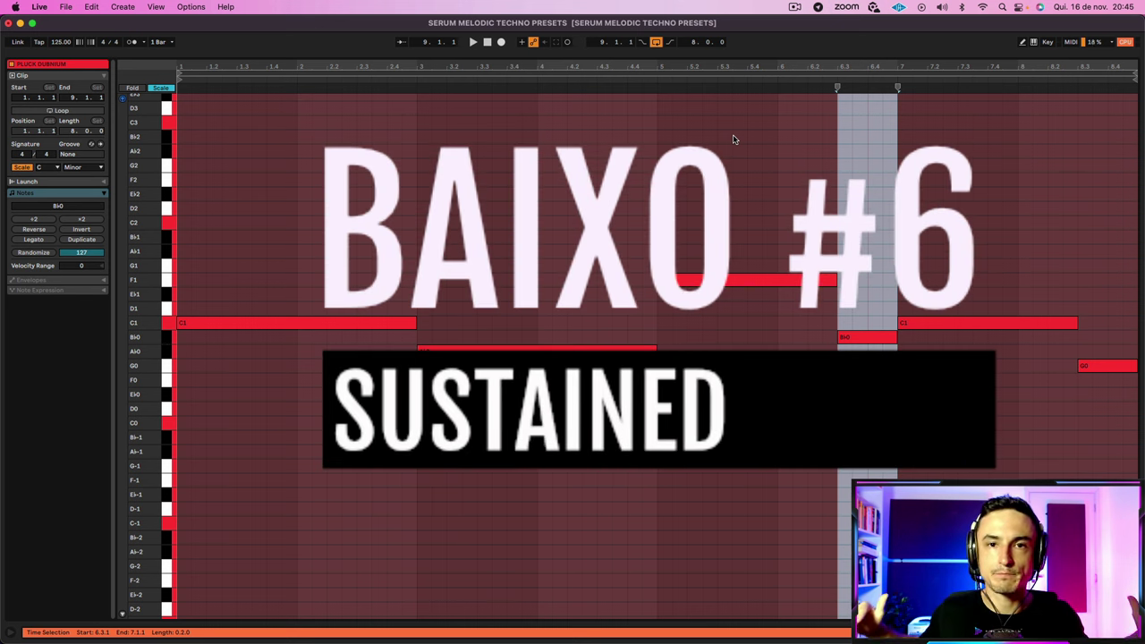
Step: Set the sustained bass clip's note grid to a fixed 1/16
{"action": "right_click", "coordinate": [840, 136]}
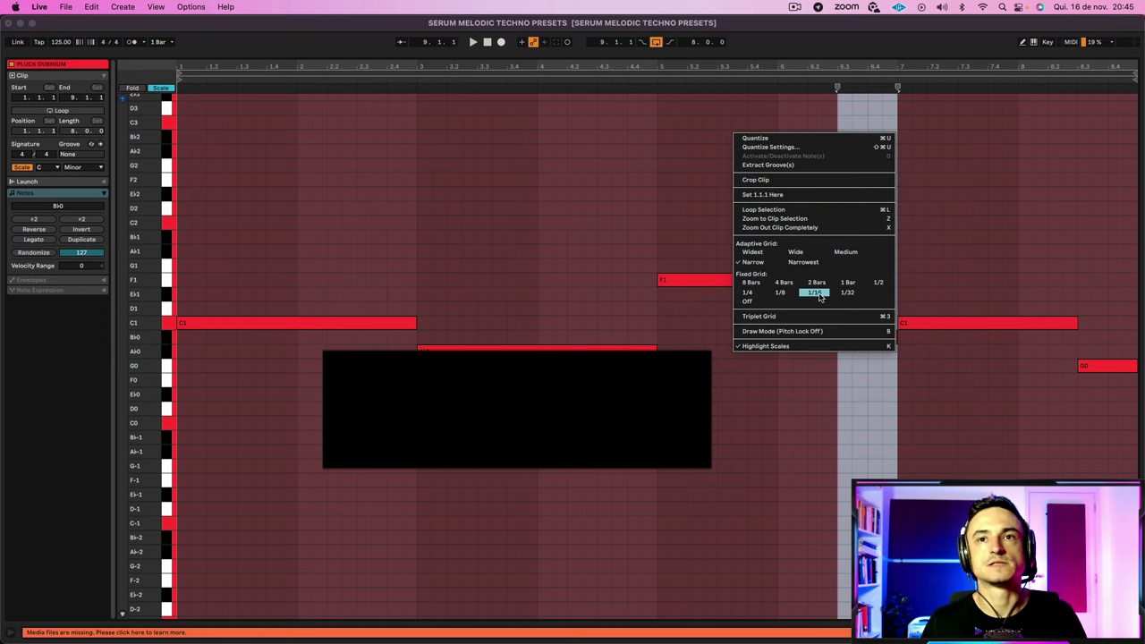
{"action": "left_click", "coordinate": [814, 296]}
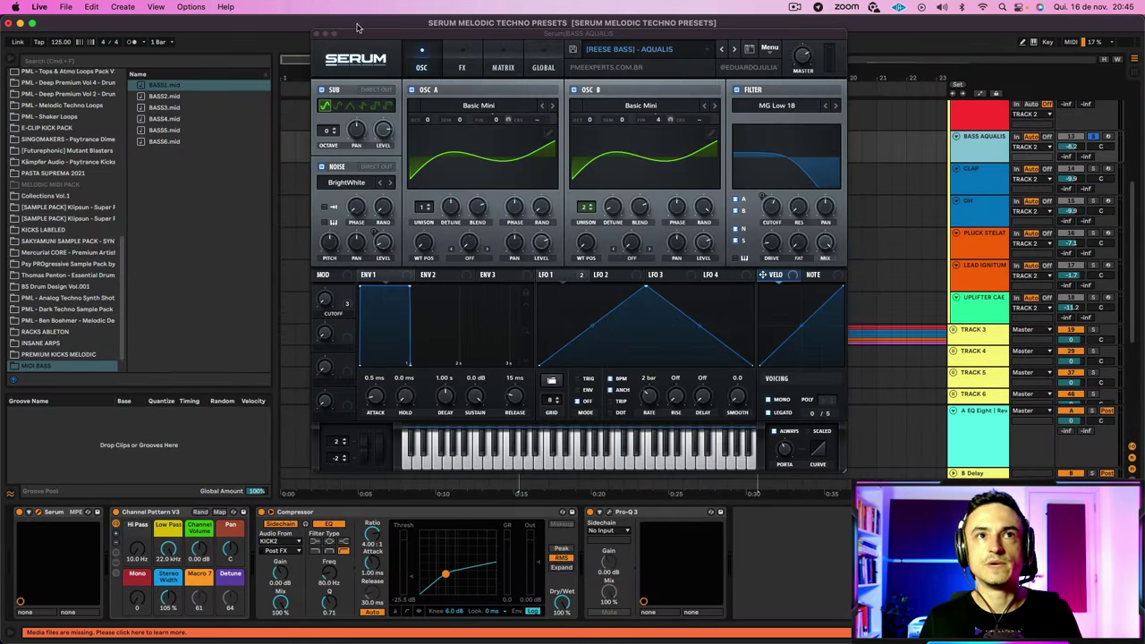
Step: Close Serum and play the sustained BASS AQUALIS line, first soloed and then unsoloed with the other tracks
{"action": "left_click", "coordinate": [314, 34]}
{"action": "key", "text": "space"}
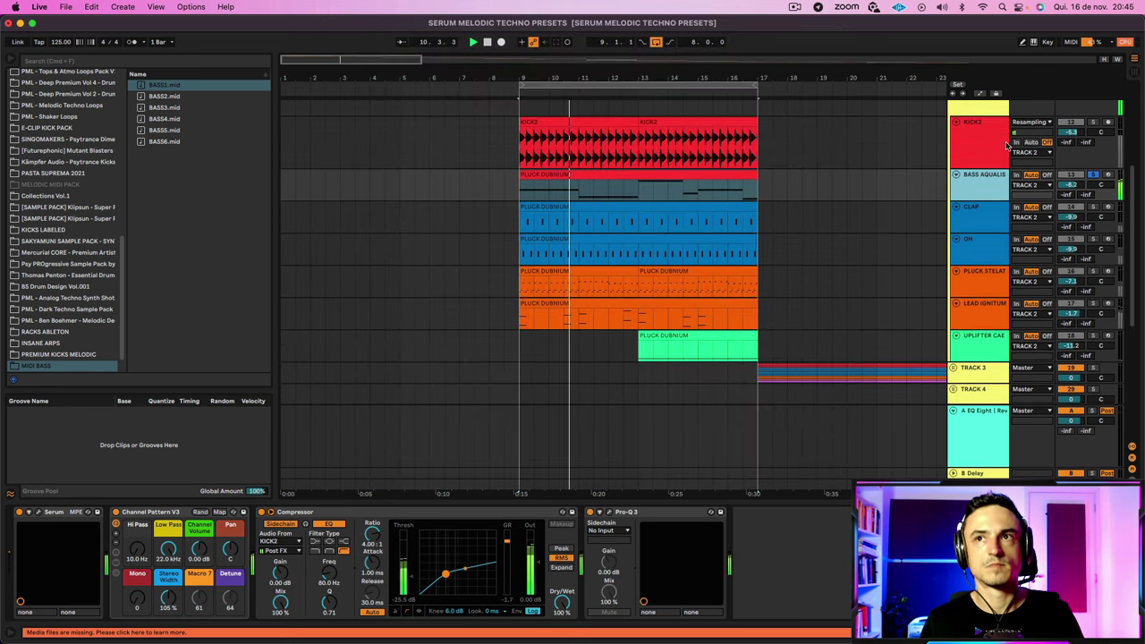
{"action": "left_click", "coordinate": [1093, 176]}
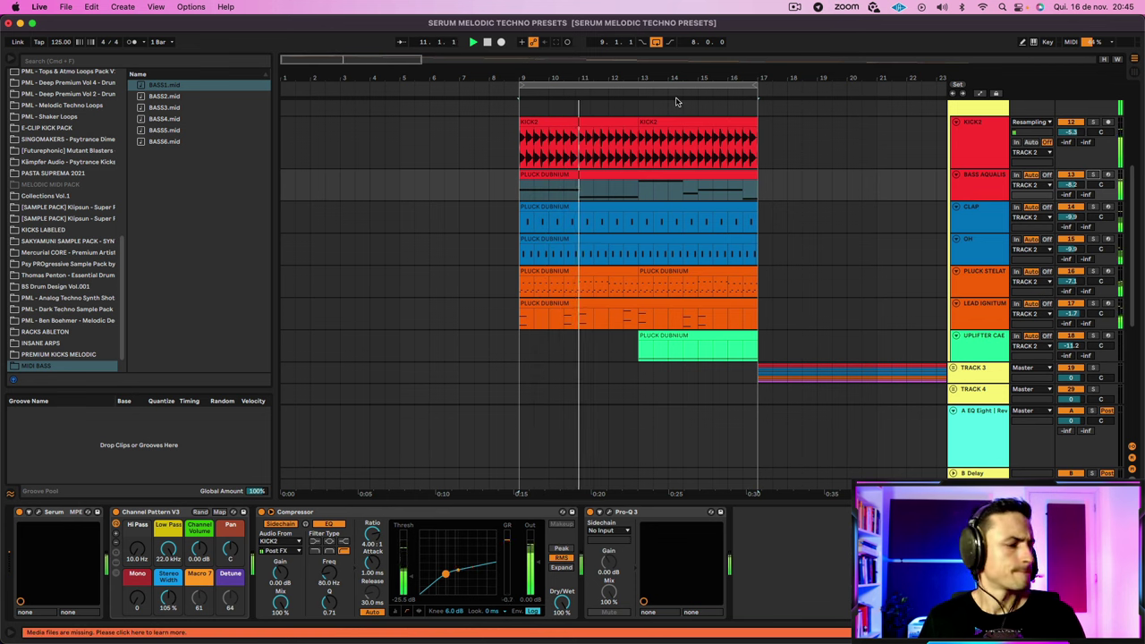
{"action": "key", "text": "space"}
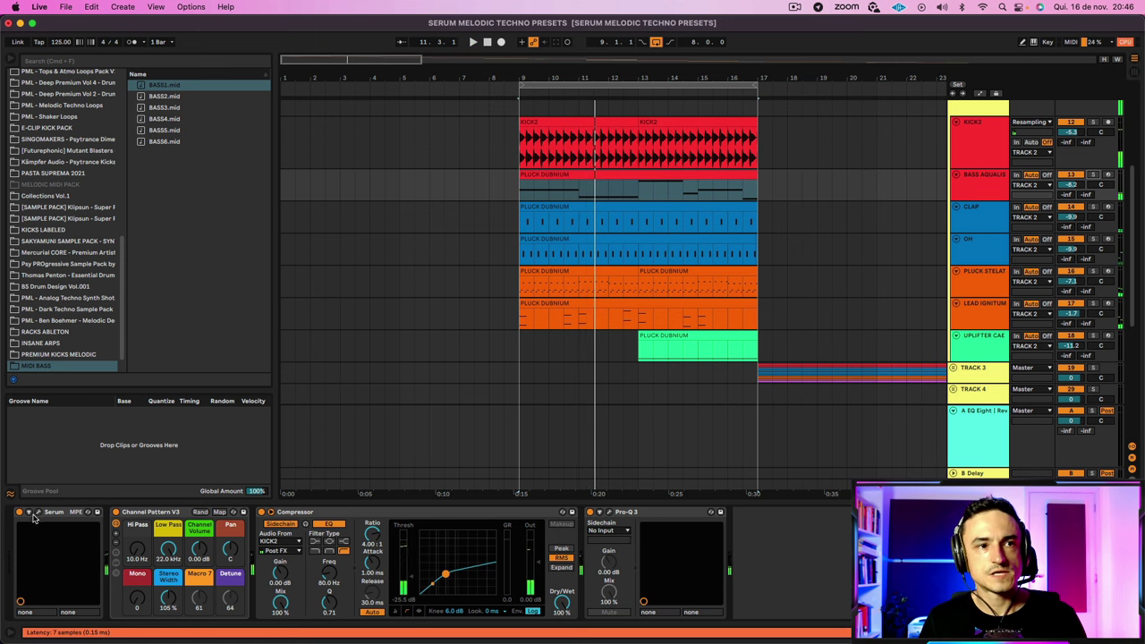
Step: Load the [BASS] - CHRYSALIS (SUSTAINED) preset from PME - MELODIC TECHNO VOL 2 into Serum on BASS AQUALIS
{"action": "left_click", "coordinate": [31, 510]}
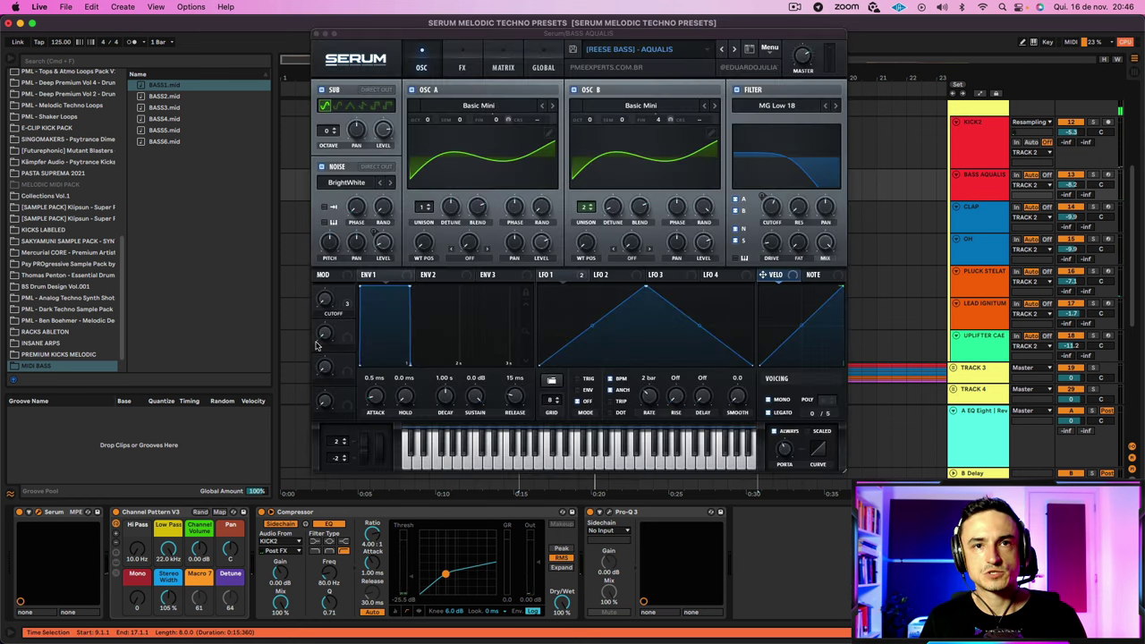
{"action": "left_click", "coordinate": [428, 276]}
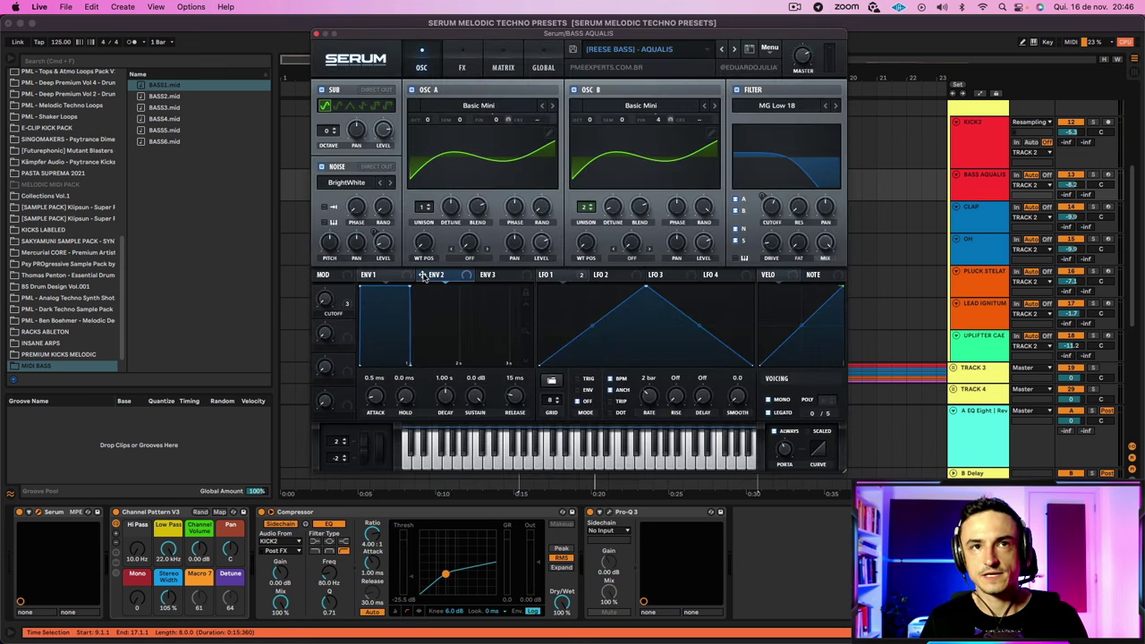
{"action": "left_click", "coordinate": [628, 49]}
{"action": "left_click", "coordinate": [605, 195]}
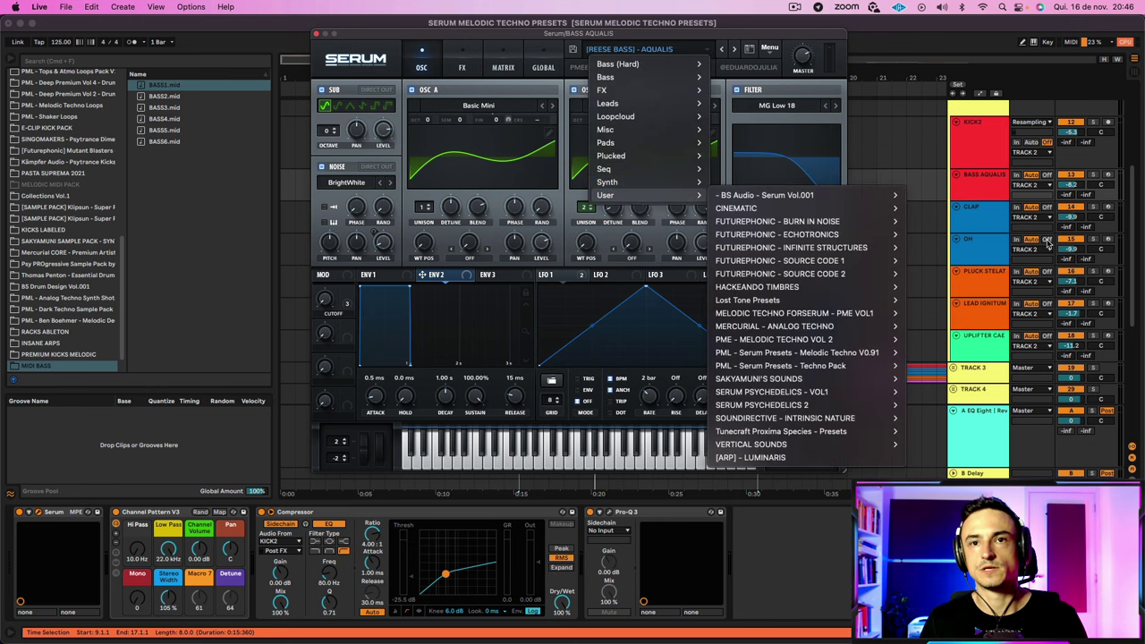
{"action": "mouse_move", "coordinate": [885, 340]}
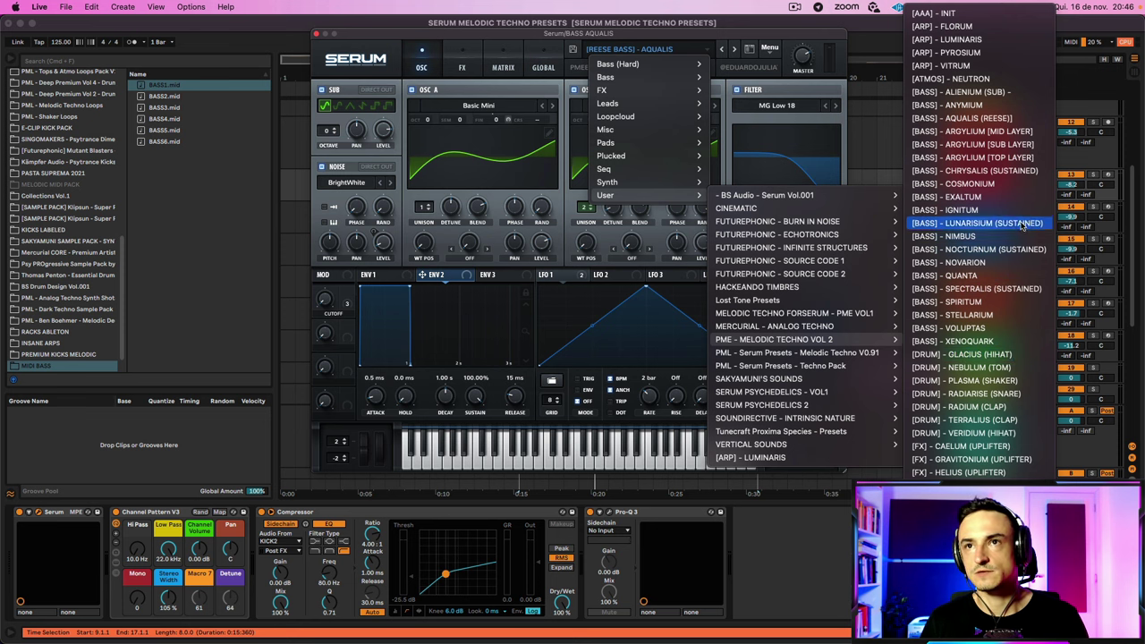
{"action": "left_click", "coordinate": [983, 171]}
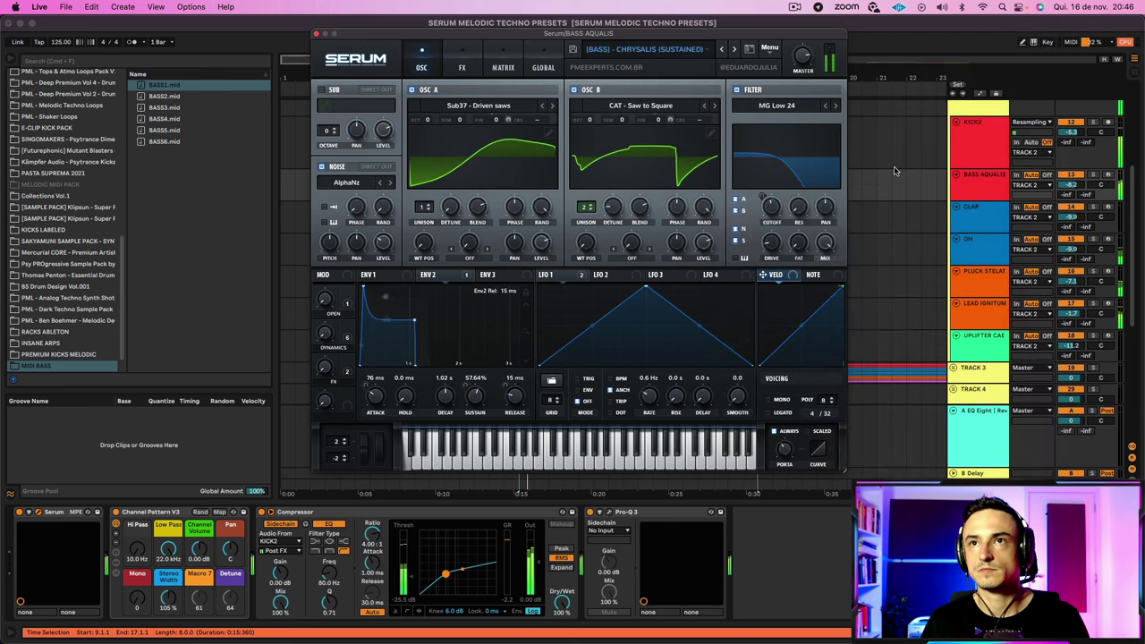
Step: Solo the BASS AQUALIS track and listen to the CHRYSALIS preset on its own
{"action": "left_click", "coordinate": [1092, 175]}
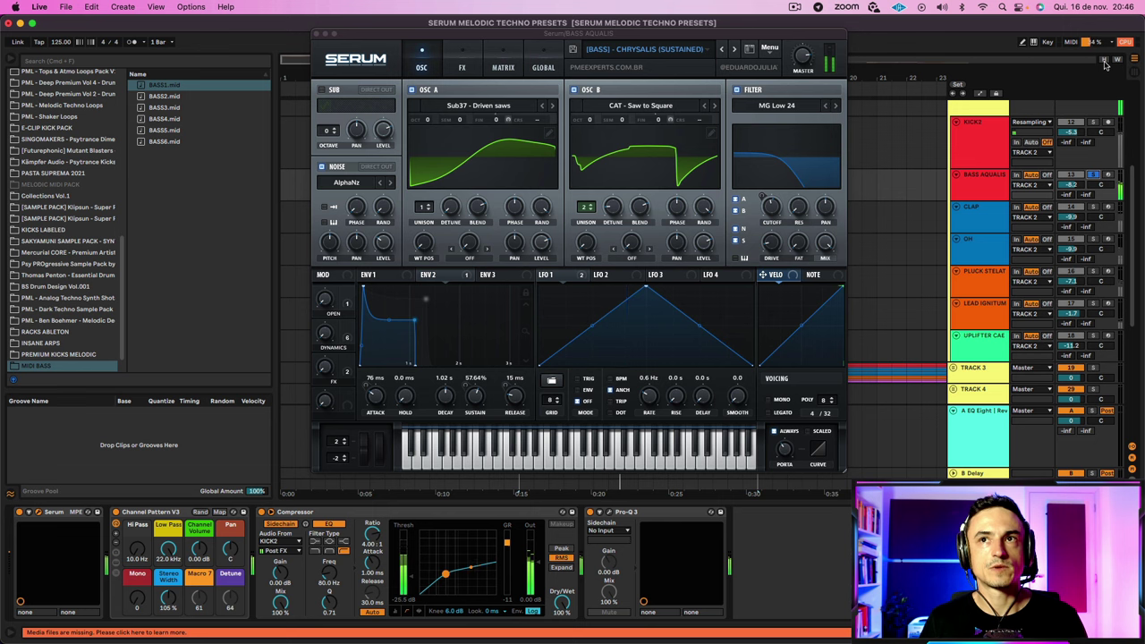
{"action": "scroll", "coordinate": [981, 283], "scroll_direction": "down", "scroll_amount": 5}
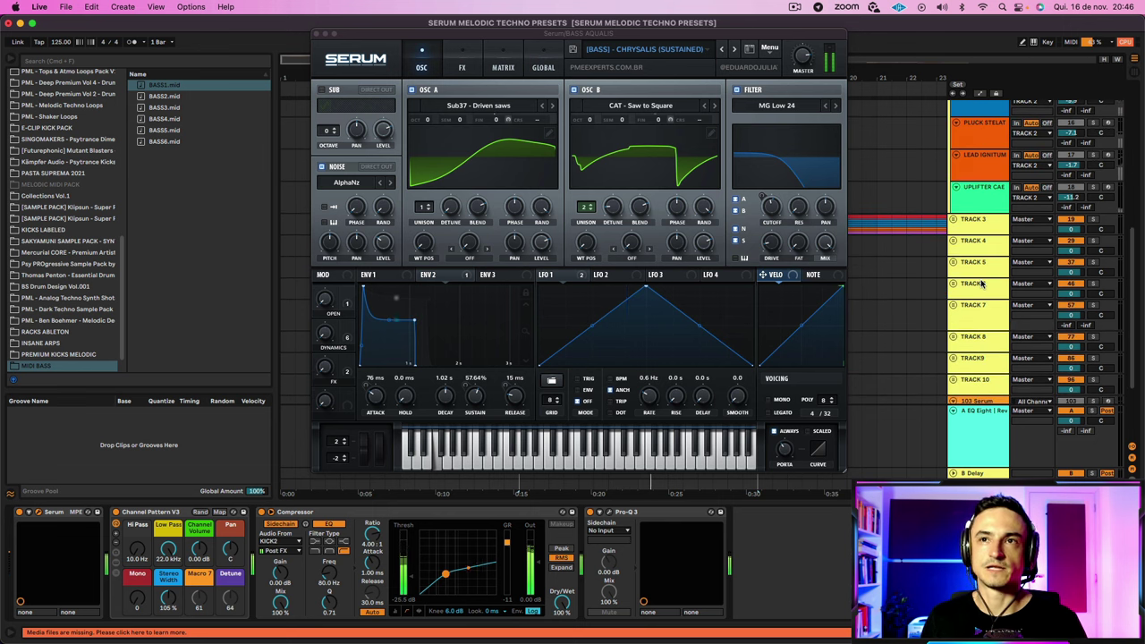
{"action": "scroll", "coordinate": [981, 279], "scroll_direction": "up", "scroll_amount": 1}
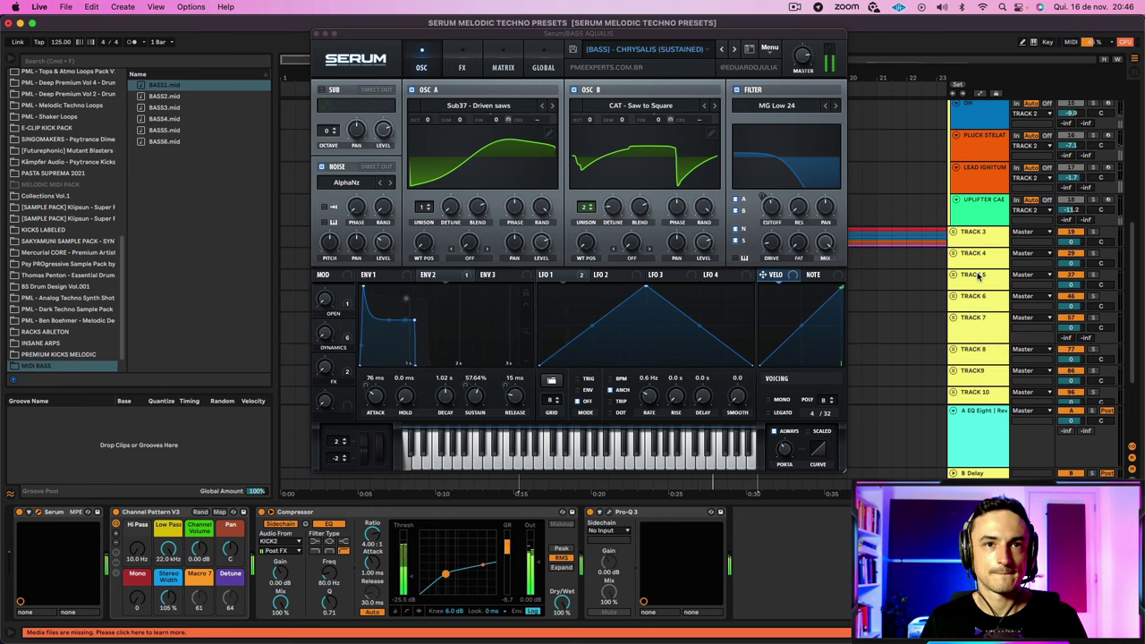
{"action": "scroll", "coordinate": [978, 276], "scroll_direction": "up", "scroll_amount": 5}
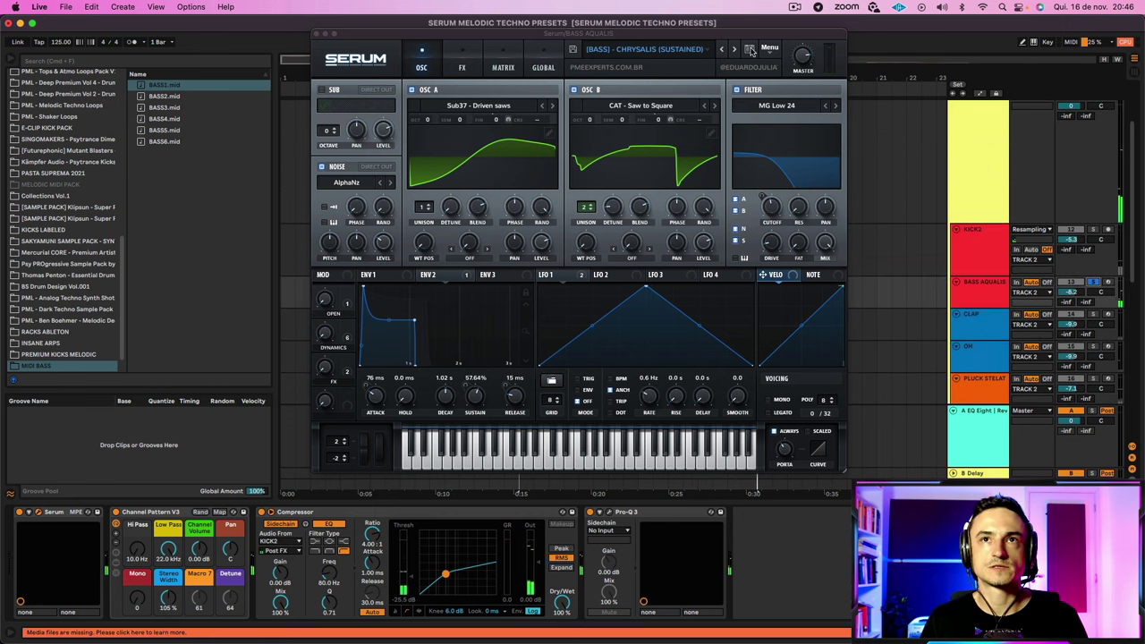
Step: Step forward through the bass presets to [BASS] - LUNARISIUM (SUSTAINED) and play it with KICK2 also soloed
{"action": "left_click", "coordinate": [734, 50]}
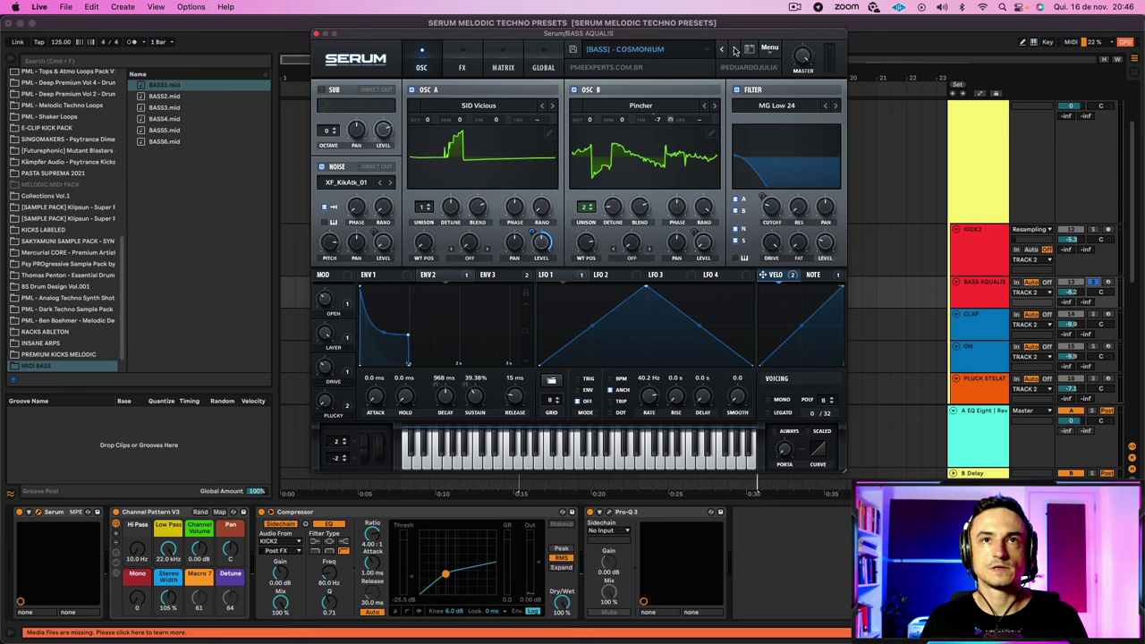
{"action": "left_click", "coordinate": [734, 50]}
{"action": "left_click", "coordinate": [734, 51]}
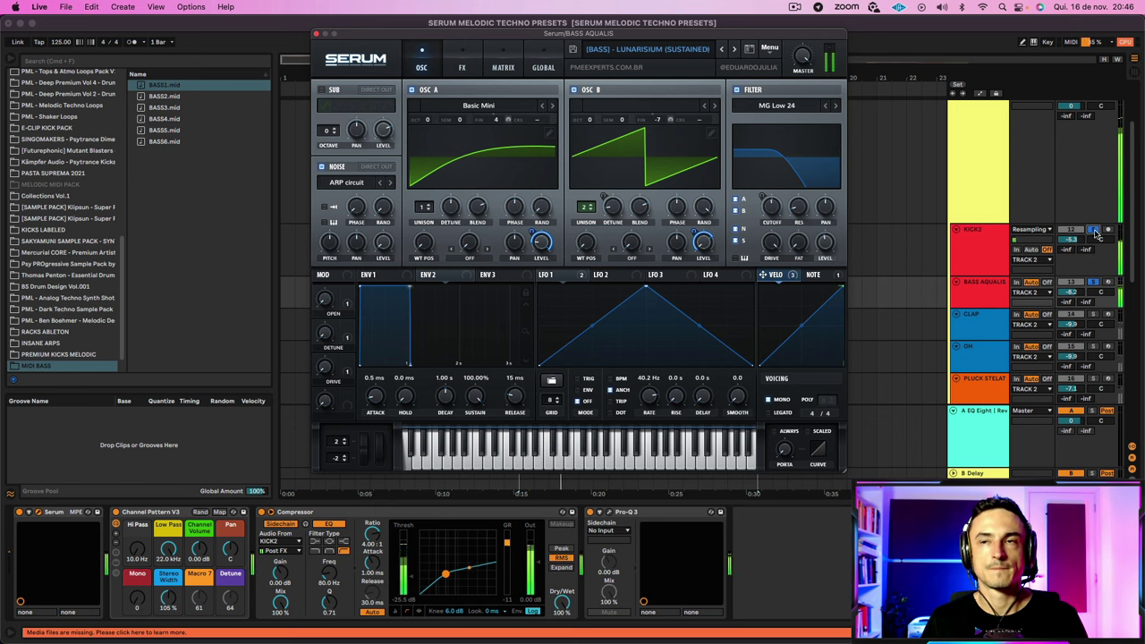
Step: Unsolo KICK2 and BASS AQUALIS to hear the LUNARISIUM bass in the full mix, and close Serum
{"action": "left_click", "coordinate": [1091, 283]}
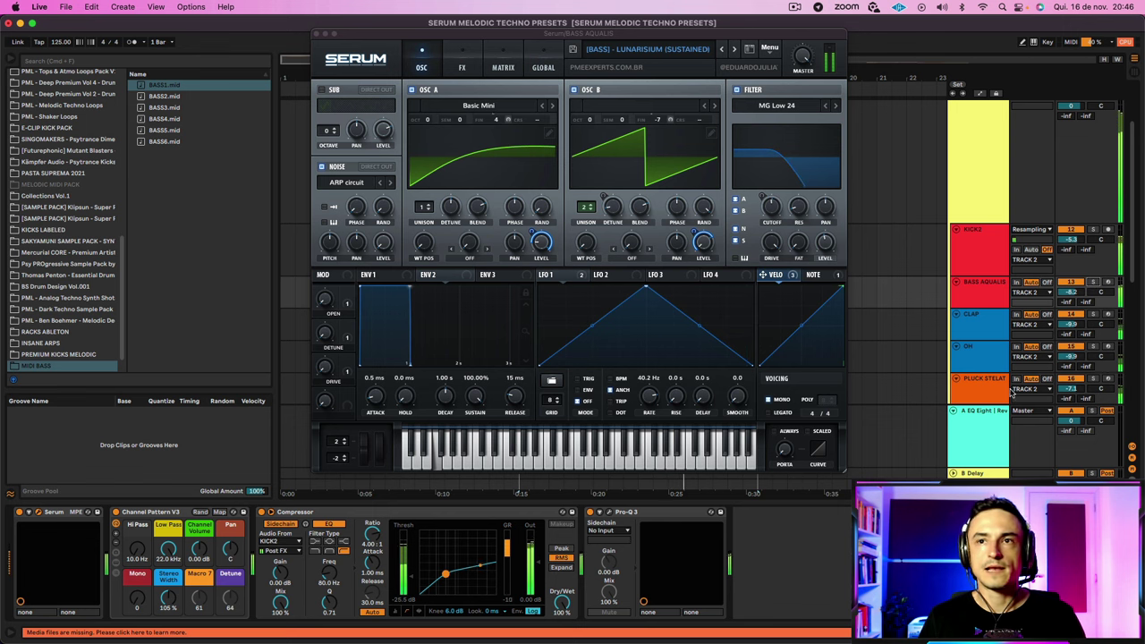
{"action": "scroll", "coordinate": [1051, 369], "scroll_direction": "down", "scroll_amount": 5}
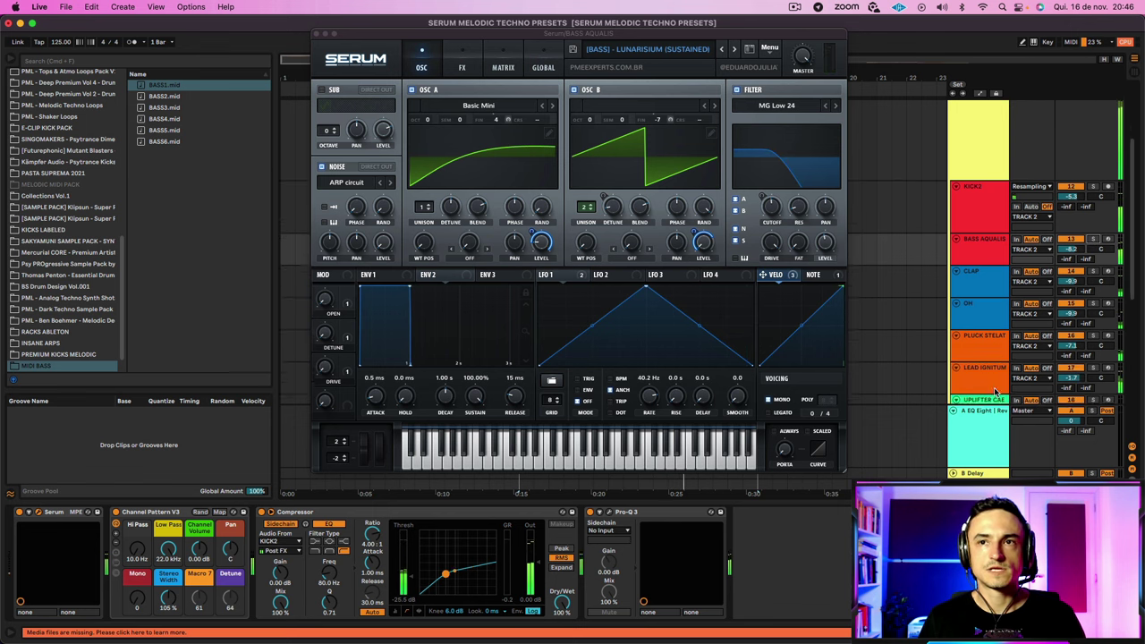
{"action": "left_click", "coordinate": [316, 35]}
Step: Solo the PLUCK STELAT track and play its clip
{"action": "left_click", "coordinate": [605, 263]}
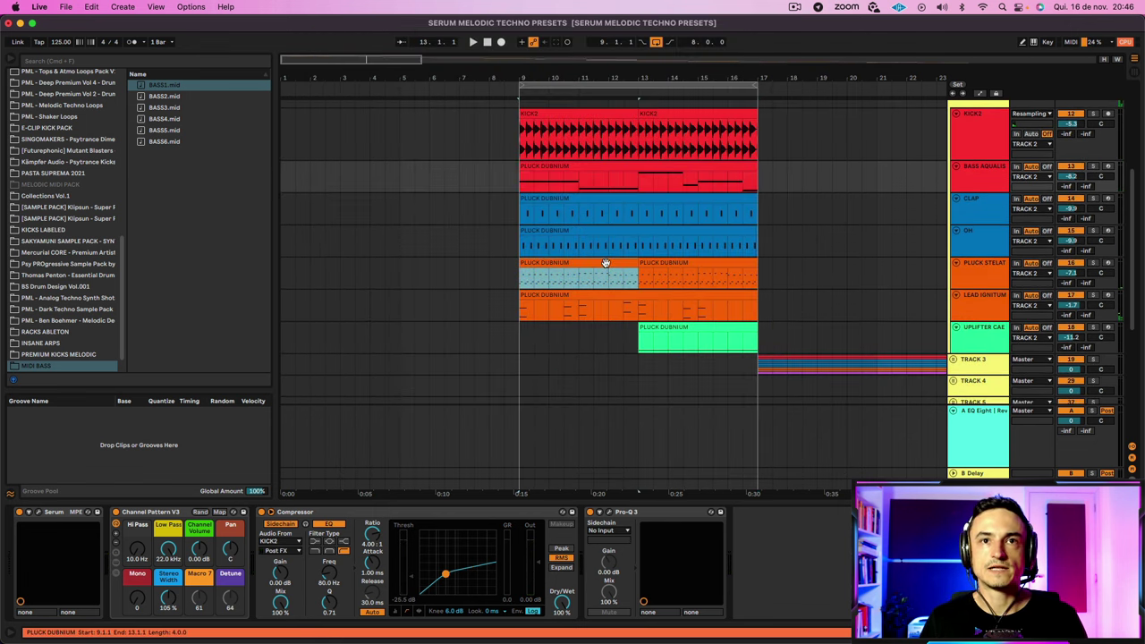
{"action": "left_click", "coordinate": [1094, 264]}
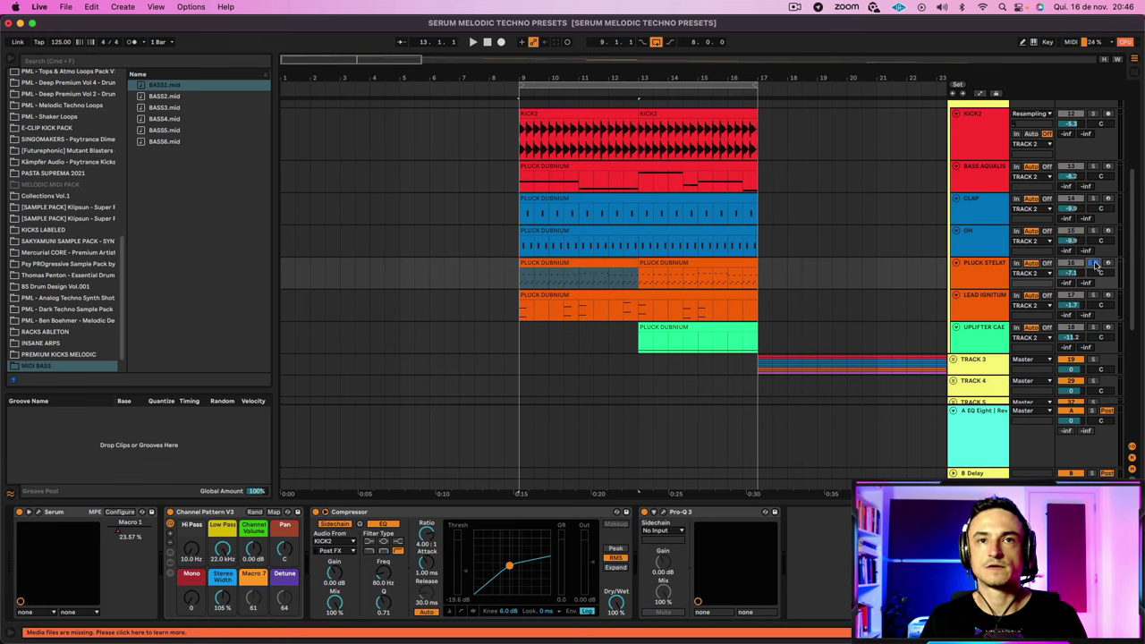
{"action": "key", "text": "space"}
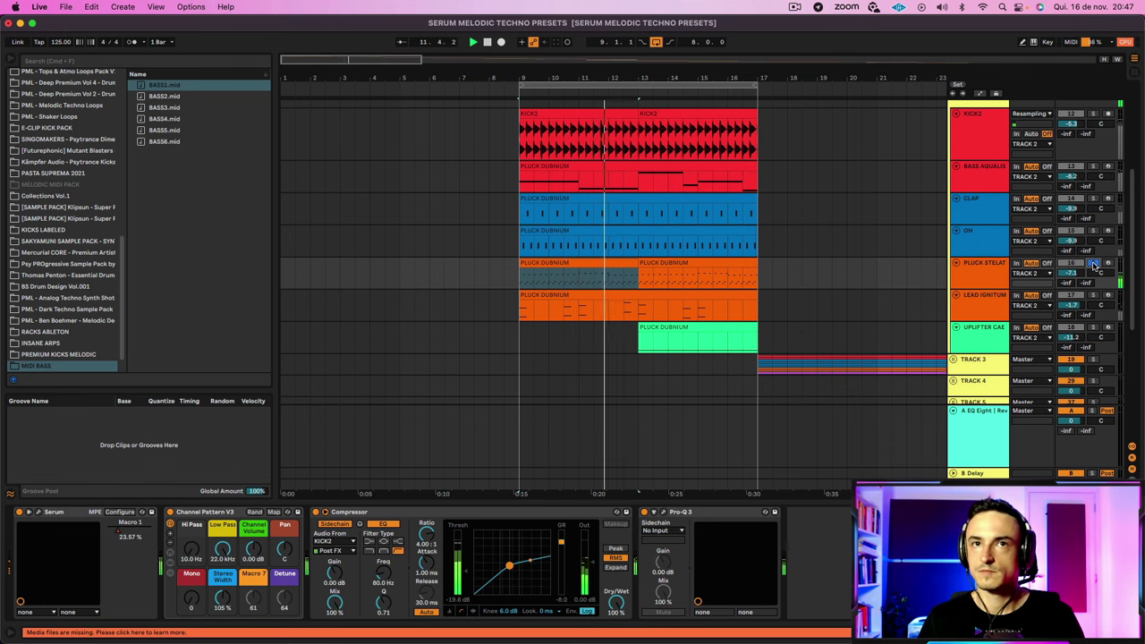
Step: Shorten the first PLUCK STELAT clip to one bar, from bar 9 to 10, and duplicate it repeatedly until bar 17
{"action": "left_click", "coordinate": [584, 266]}
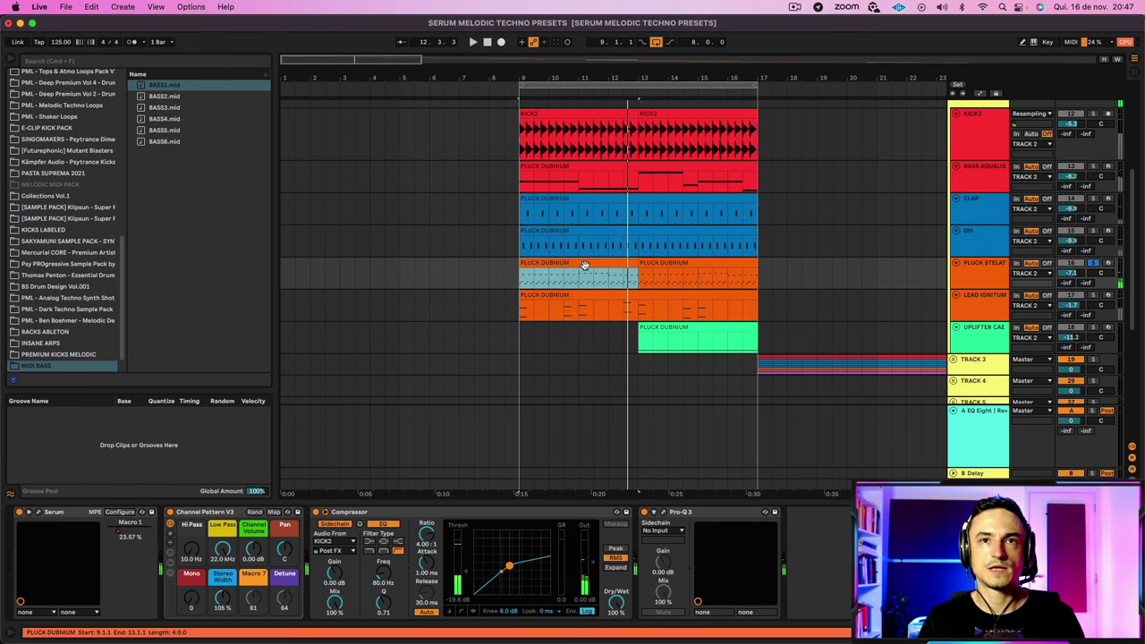
{"action": "left_click_drag", "start_coordinate": [633, 264], "coordinate": [550, 265]}
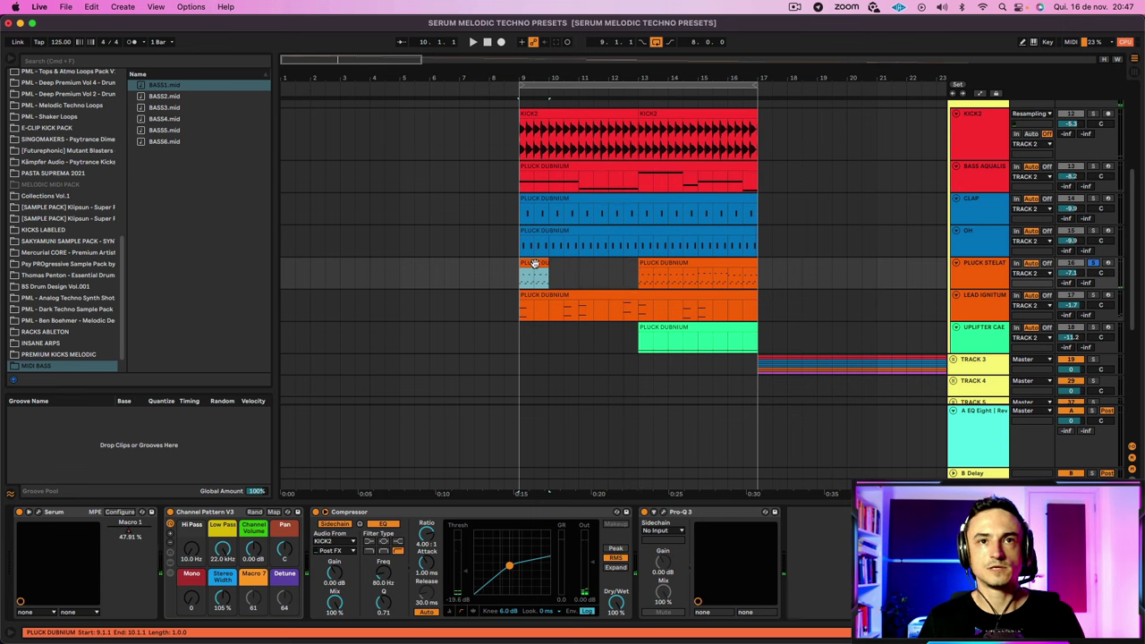
{"action": "key", "text": "super+d"}
{"action": "key", "text": "super+d"}
{"action": "key", "text": "super+d"}
{"action": "key", "text": "super+d"}
{"action": "key", "text": "super+d"}
{"action": "key", "text": "super+d"}
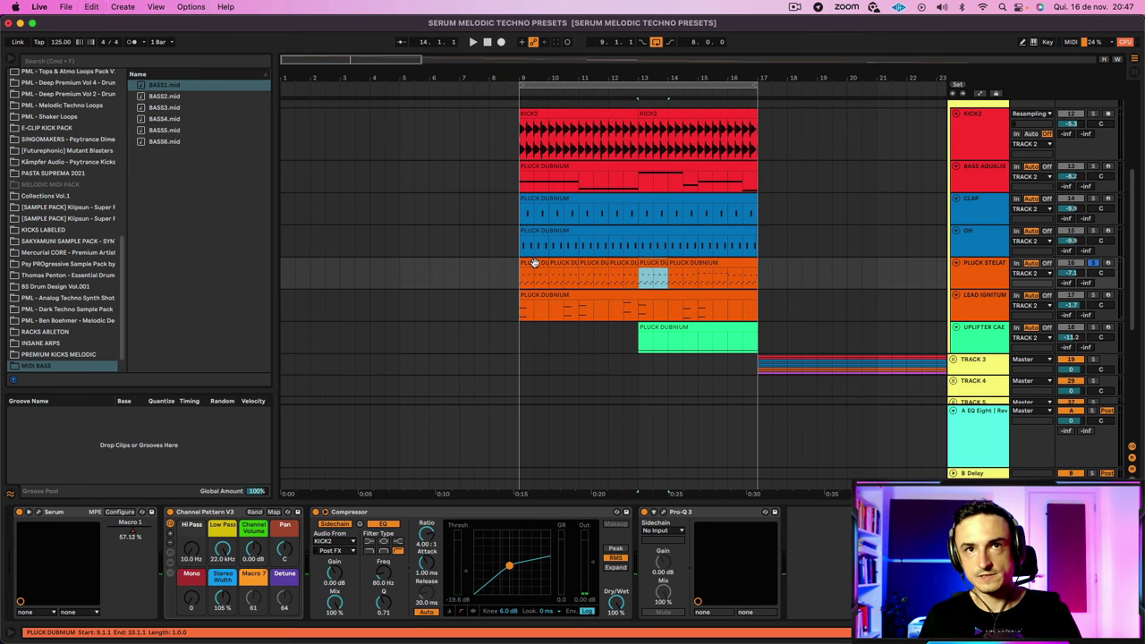
{"action": "key", "text": "super+d"}
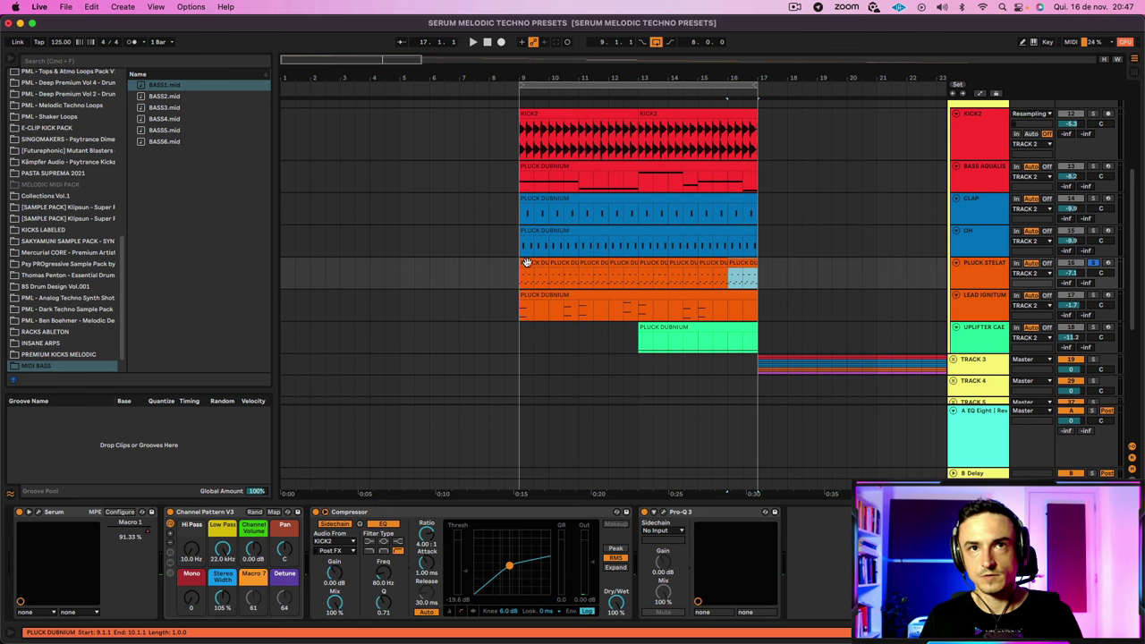
{"action": "left_click", "coordinate": [526, 262]}
{"action": "key", "text": "space"}
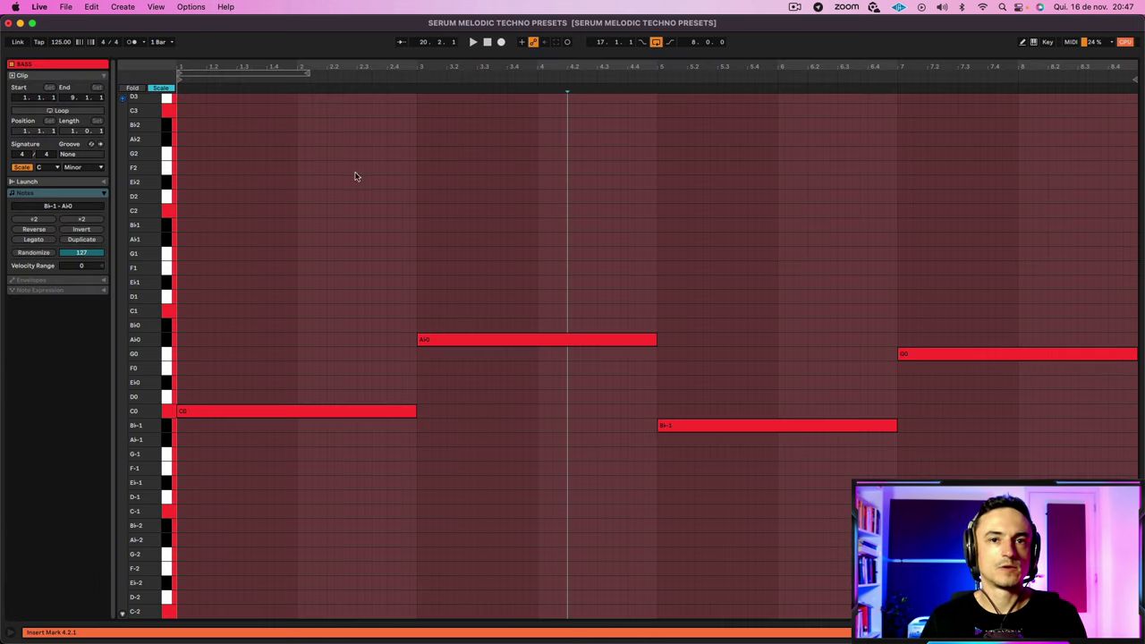
Step: Select the long sustained notes C0, Ab0, Bb-1 and G0 in the BASS clip to examine the pattern
{"action": "left_click_drag", "start_coordinate": [355, 176], "coordinate": [357, 510]}
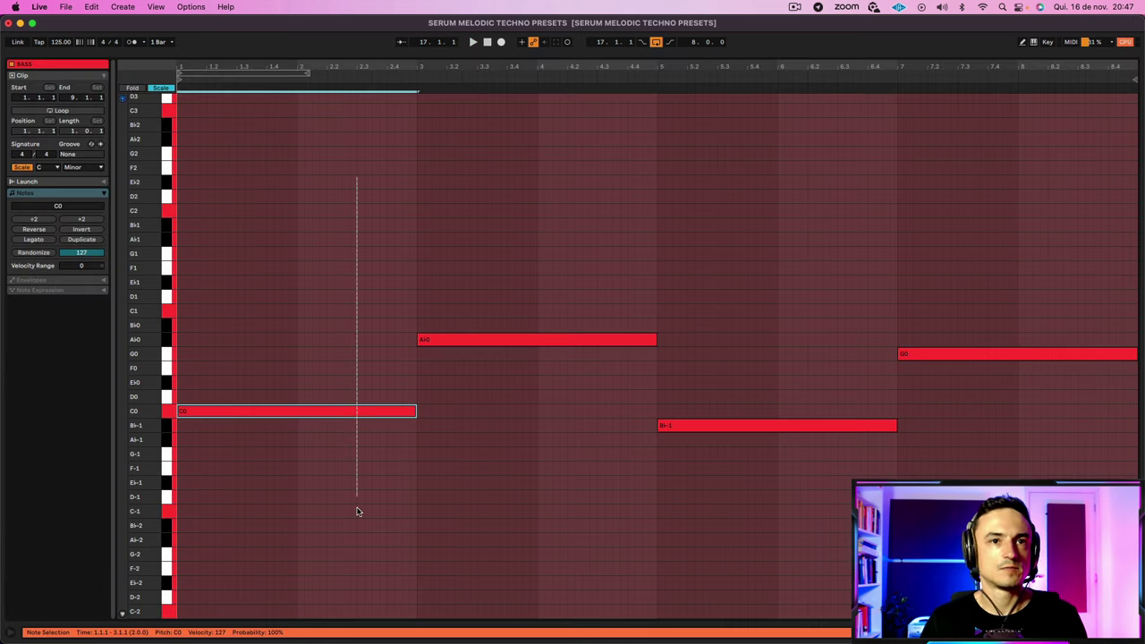
{"action": "left_click_drag", "start_coordinate": [525, 268], "coordinate": [527, 491]}
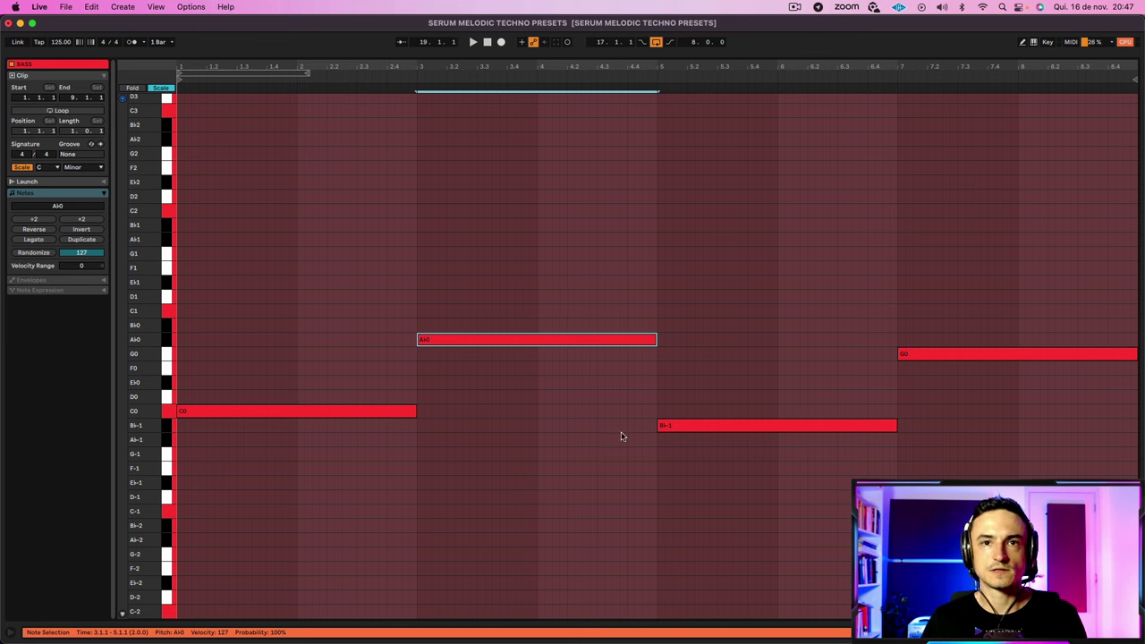
{"action": "left_click_drag", "start_coordinate": [416, 481], "coordinate": [285, 327]}
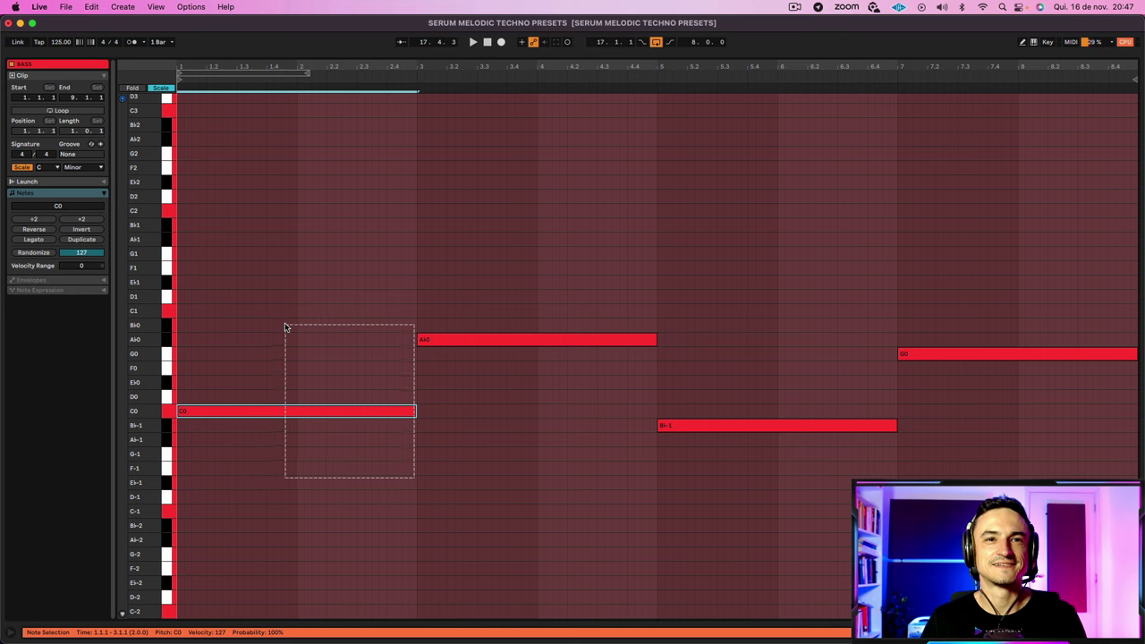
{"action": "left_click_drag", "start_coordinate": [417, 477], "coordinate": [547, 299]}
{"action": "left_click_drag", "start_coordinate": [743, 308], "coordinate": [739, 537]}
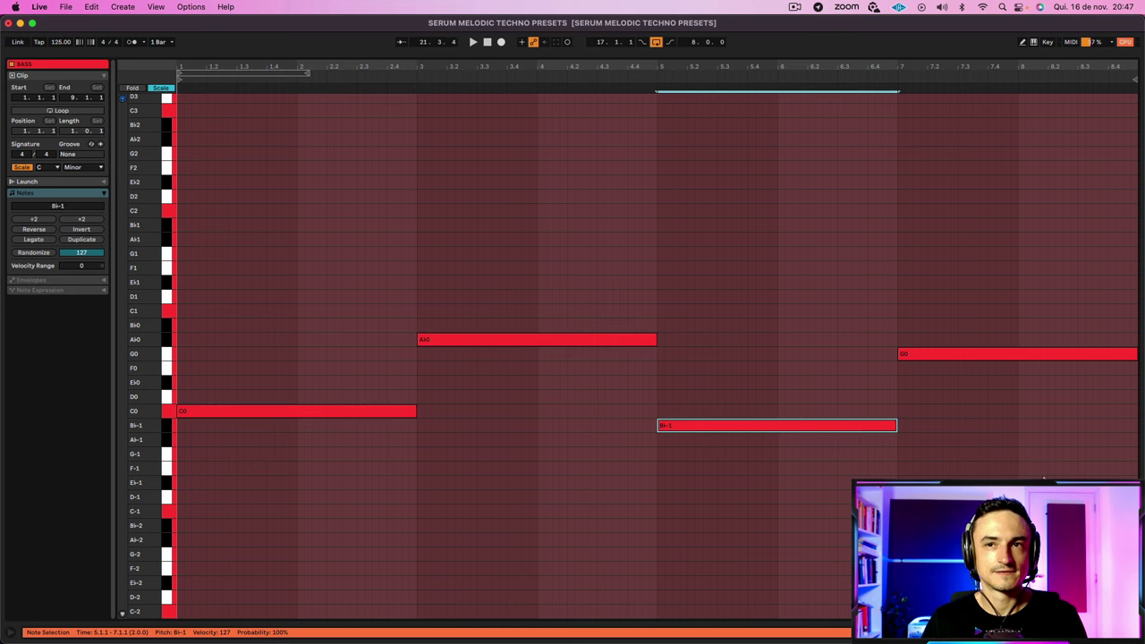
{"action": "left_click_drag", "start_coordinate": [1050, 478], "coordinate": [971, 283]}
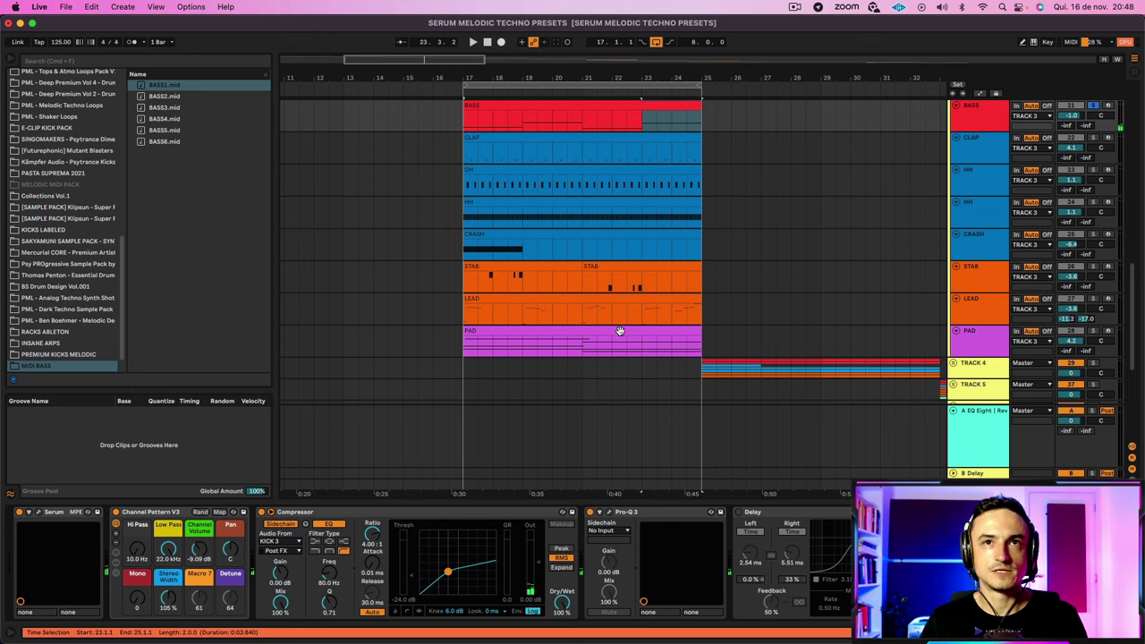
Step: Solo the KICK 3 track and play the TRACK 3 section
{"action": "scroll", "coordinate": [618, 331], "scroll_direction": "up", "scroll_amount": 2}
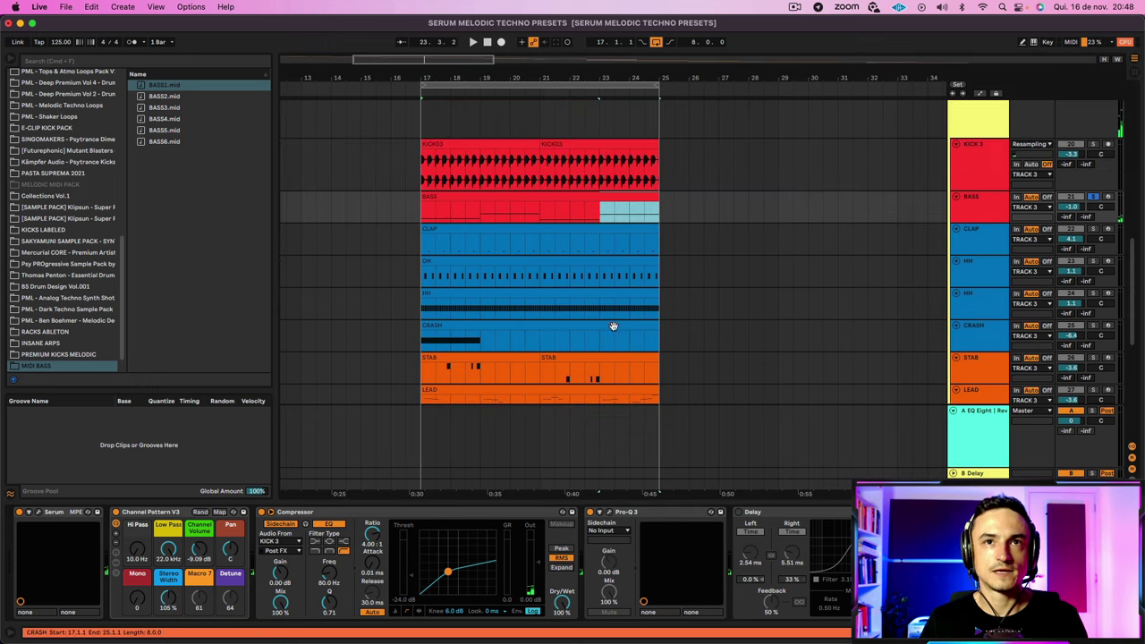
{"action": "left_click", "coordinate": [503, 341]}
{"action": "left_click", "coordinate": [1091, 149]}
{"action": "key", "text": "space"}
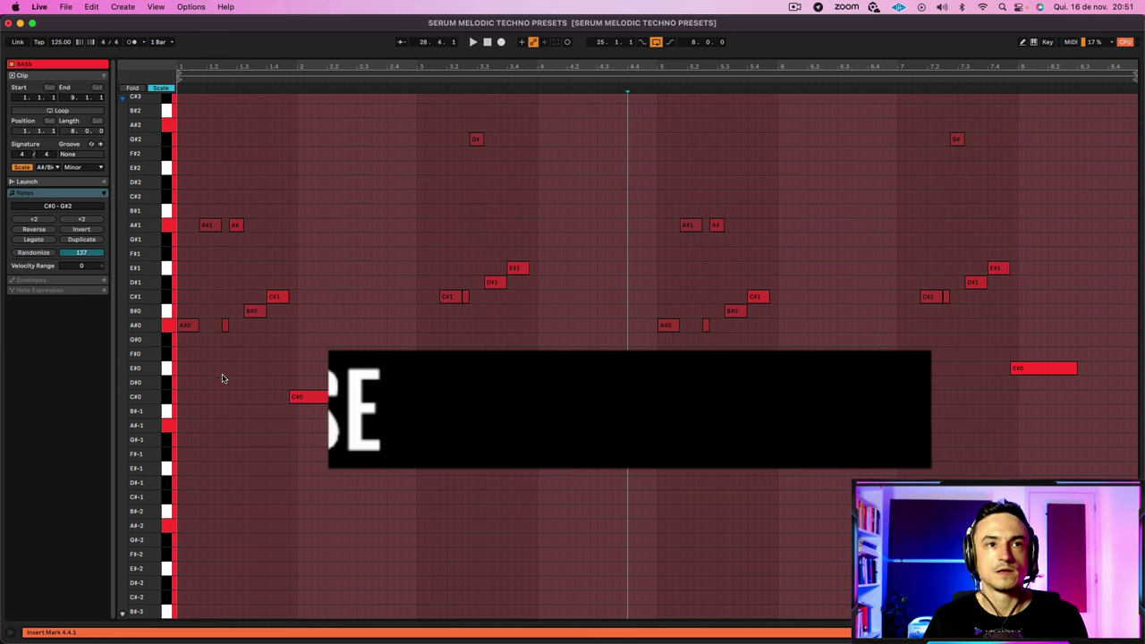
Step: Select the opening phrase between A#0 and A#1 in the TRACK 4 BASS clip and play the bassline
{"action": "key", "text": "space"}
{"action": "left_click_drag", "start_coordinate": [188, 359], "coordinate": [349, 158]}
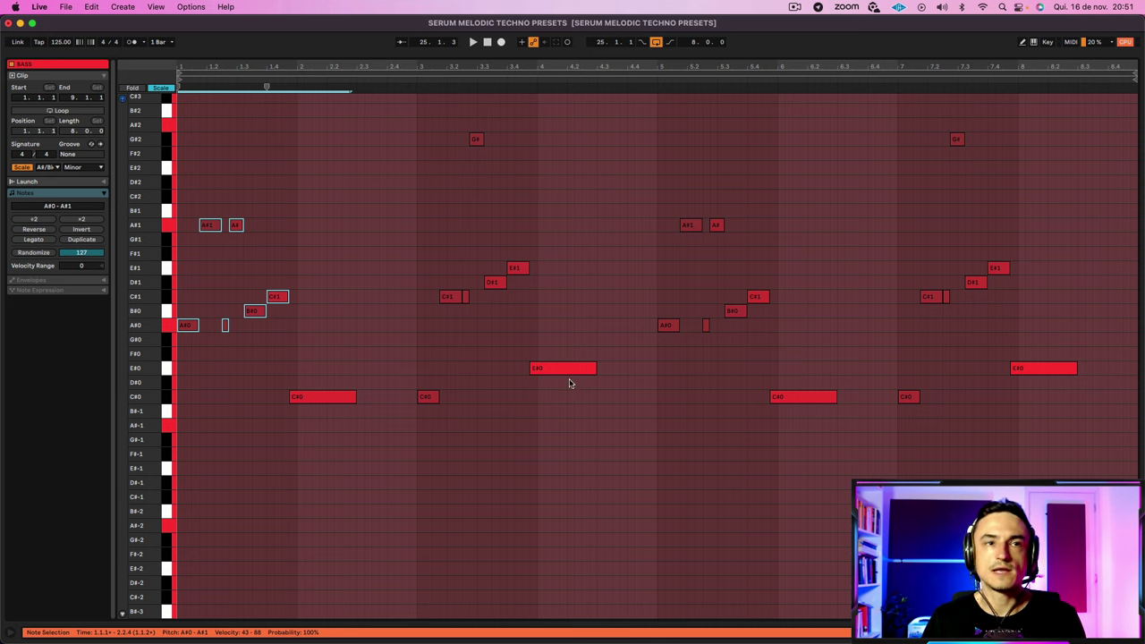
{"action": "scroll", "coordinate": [437, 333], "scroll_direction": "up", "scroll_amount": 1}
{"action": "key", "text": "space"}
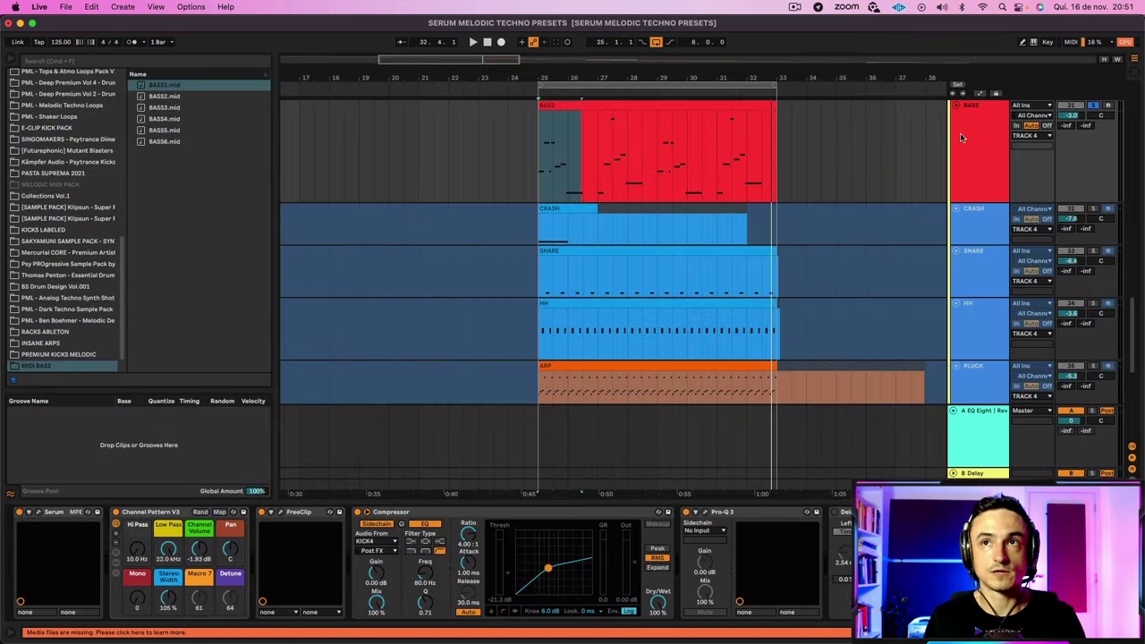
Step: Listen to TRACK 4 in the full mix with its BASS clip selected, looking over the kick, crash, snare and hi-hat tracks
{"action": "scroll", "coordinate": [959, 132], "scroll_direction": "up", "scroll_amount": 5}
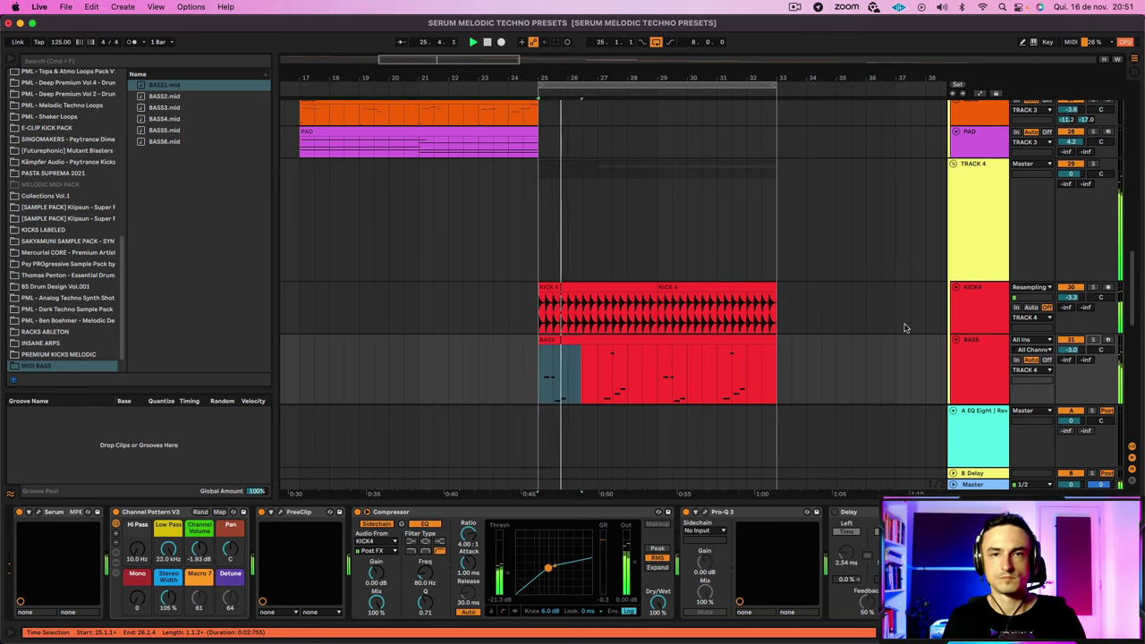
{"action": "scroll", "coordinate": [687, 338], "scroll_direction": "down", "scroll_amount": 5}
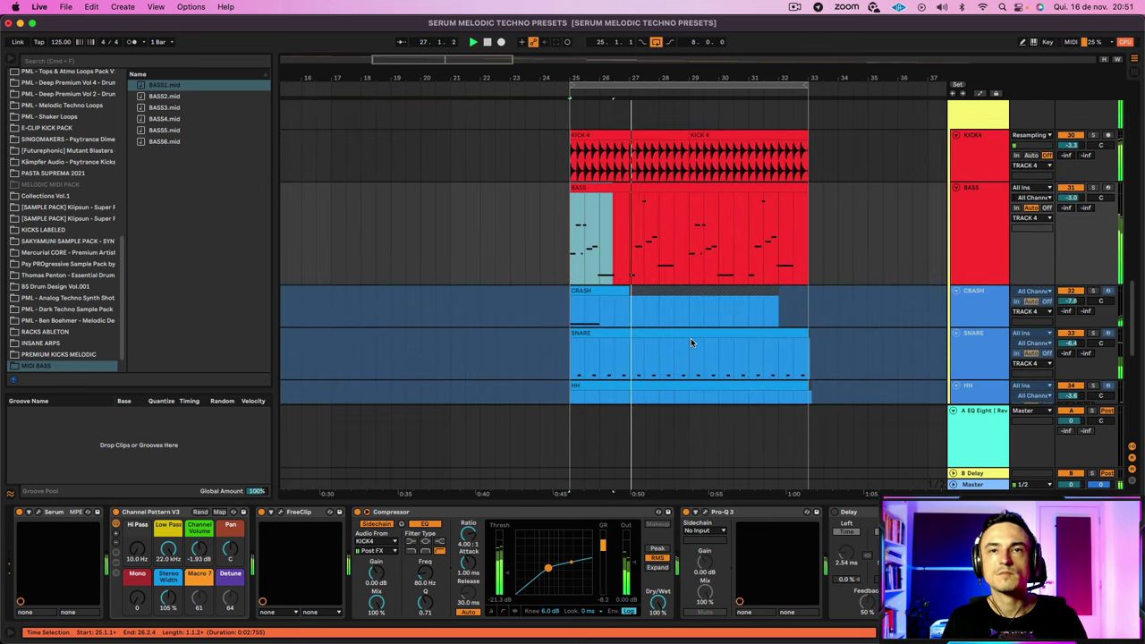
{"action": "left_click", "coordinate": [634, 186]}
{"action": "scroll", "coordinate": [636, 186], "scroll_direction": "right", "scroll_amount": 5}
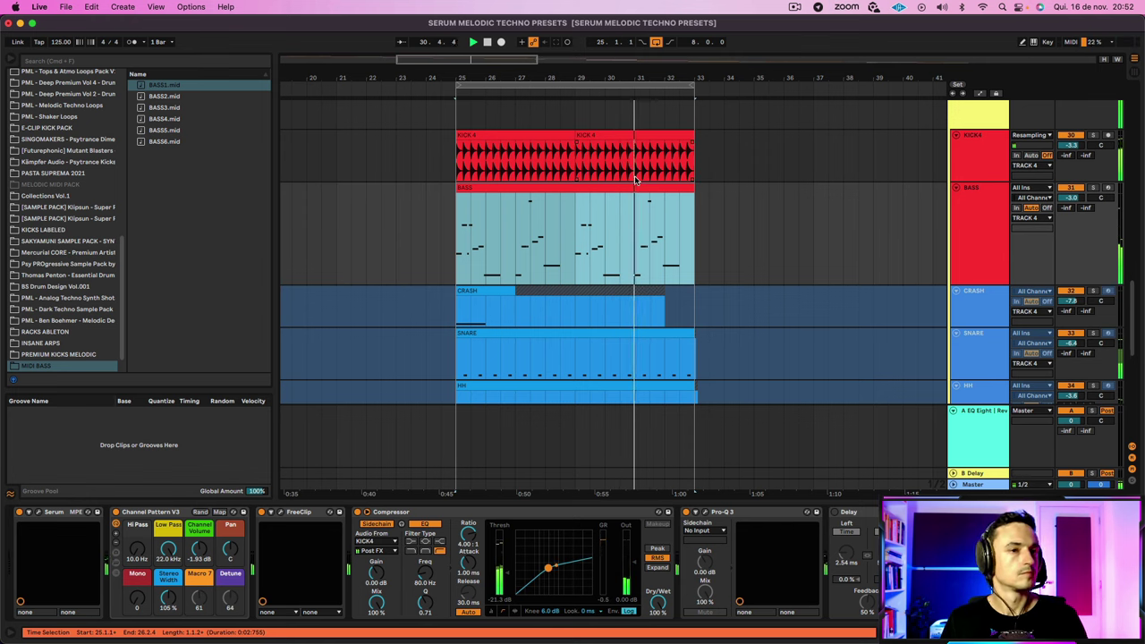
{"action": "scroll", "coordinate": [660, 256], "scroll_direction": "down", "scroll_amount": 3}
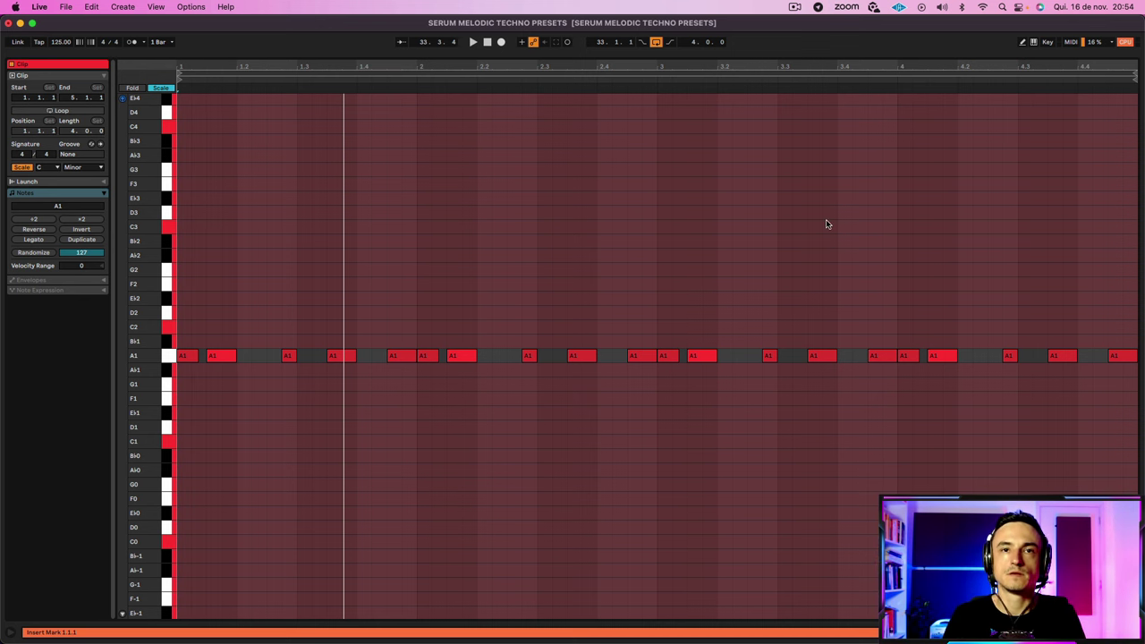
Step: Play the single-note A1 pattern of the SUB clip and return to the arrangement
{"action": "key", "text": "space"}
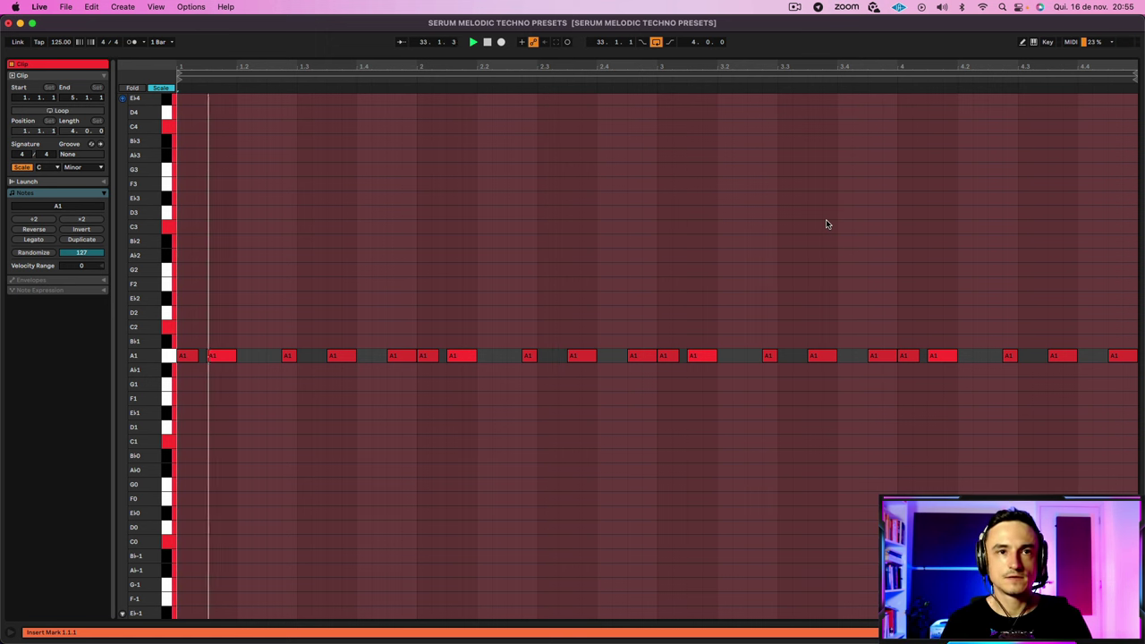
{"action": "key", "text": "shift+Tab"}
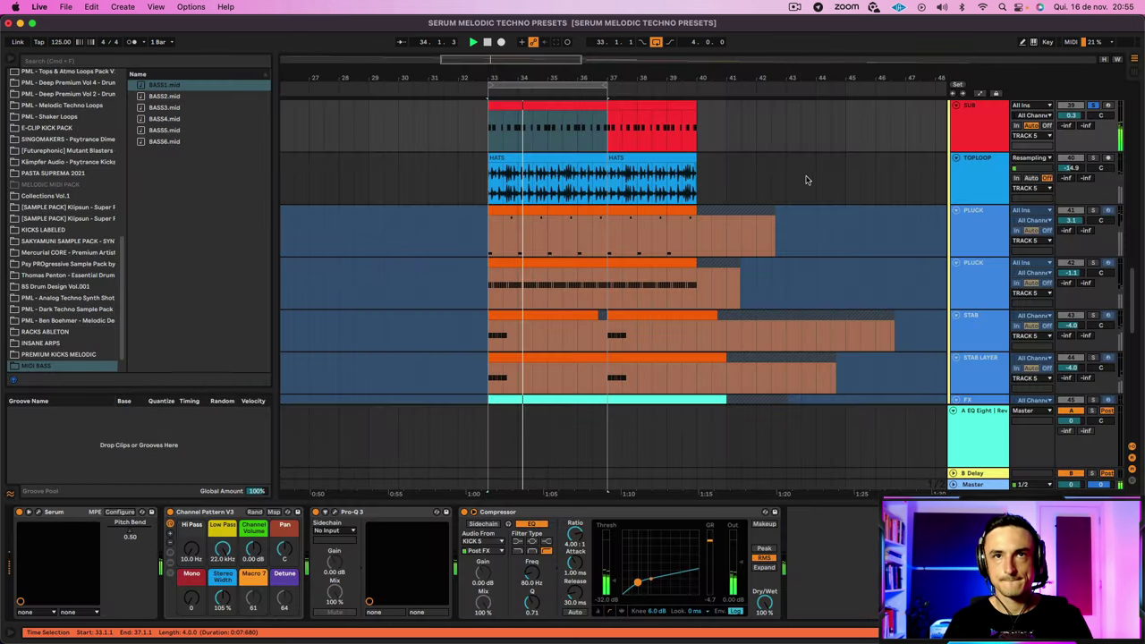
{"action": "key", "text": "space"}
Step: Solo the first PLUCK track of TRACK 5 and play it with the opening bar of its clip selected
{"action": "left_click", "coordinate": [989, 220]}
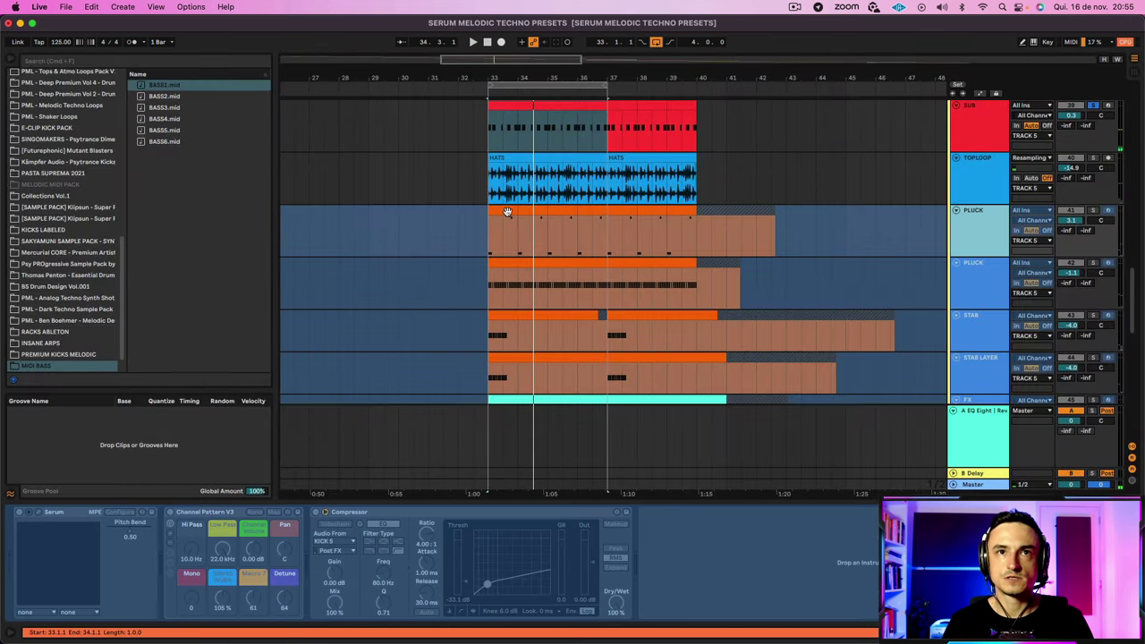
{"action": "double_click", "coordinate": [507, 212]}
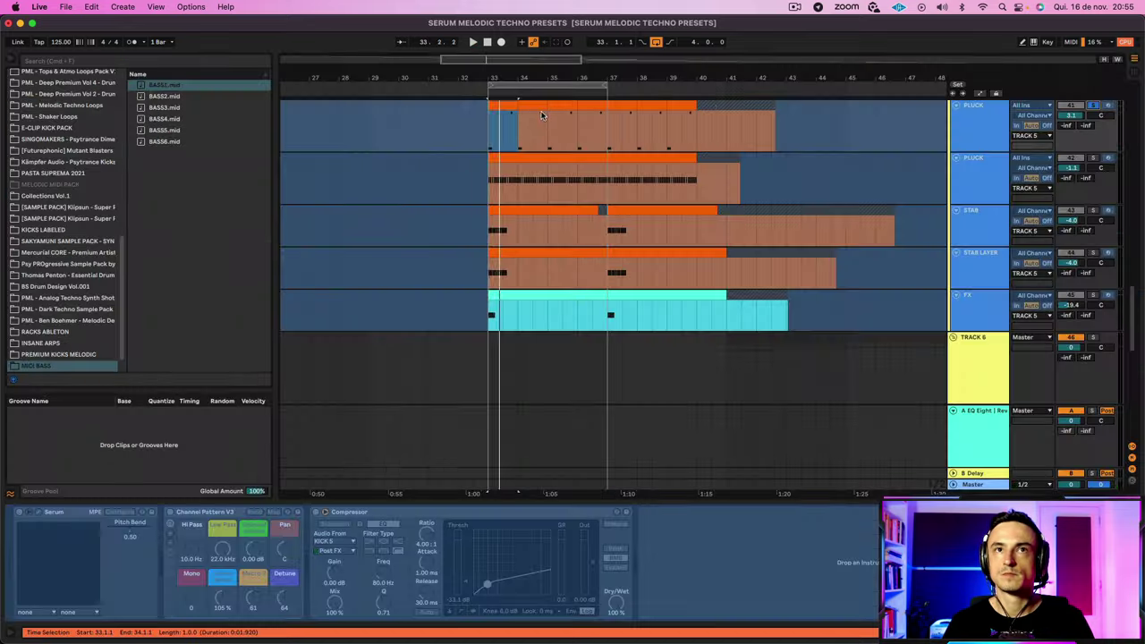
{"action": "key", "text": "space"}
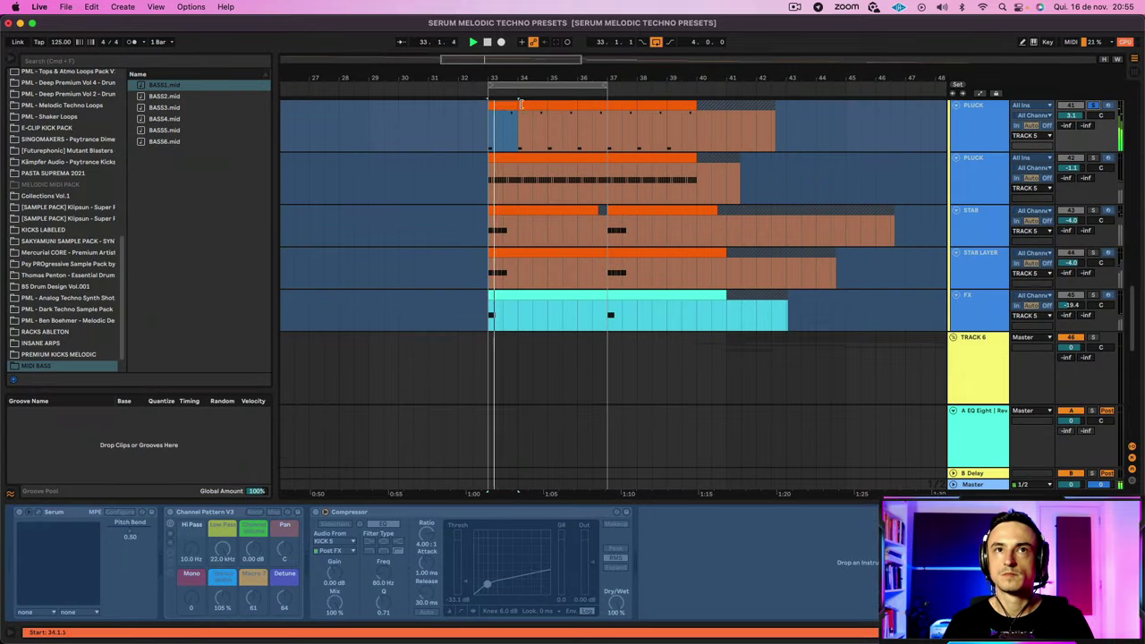
{"action": "double_click", "coordinate": [500, 106]}
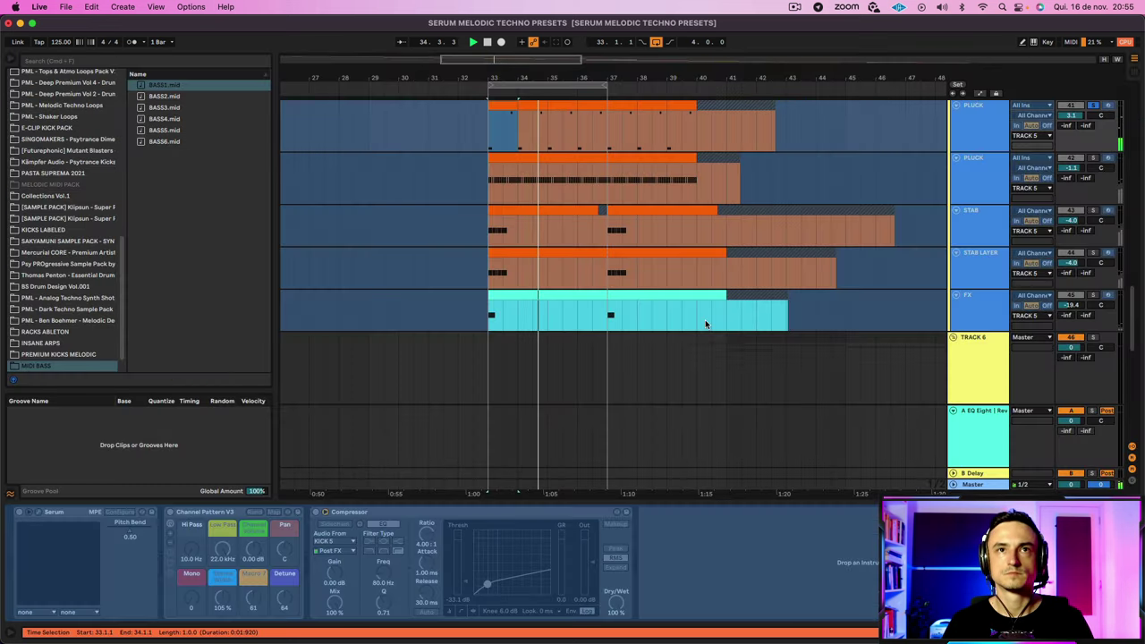
Step: Take the first PLUCK track of TRACK 5 out of solo during playback
{"action": "scroll", "coordinate": [705, 324], "scroll_direction": "up", "scroll_amount": 5}
{"action": "left_click", "coordinate": [985, 285]}
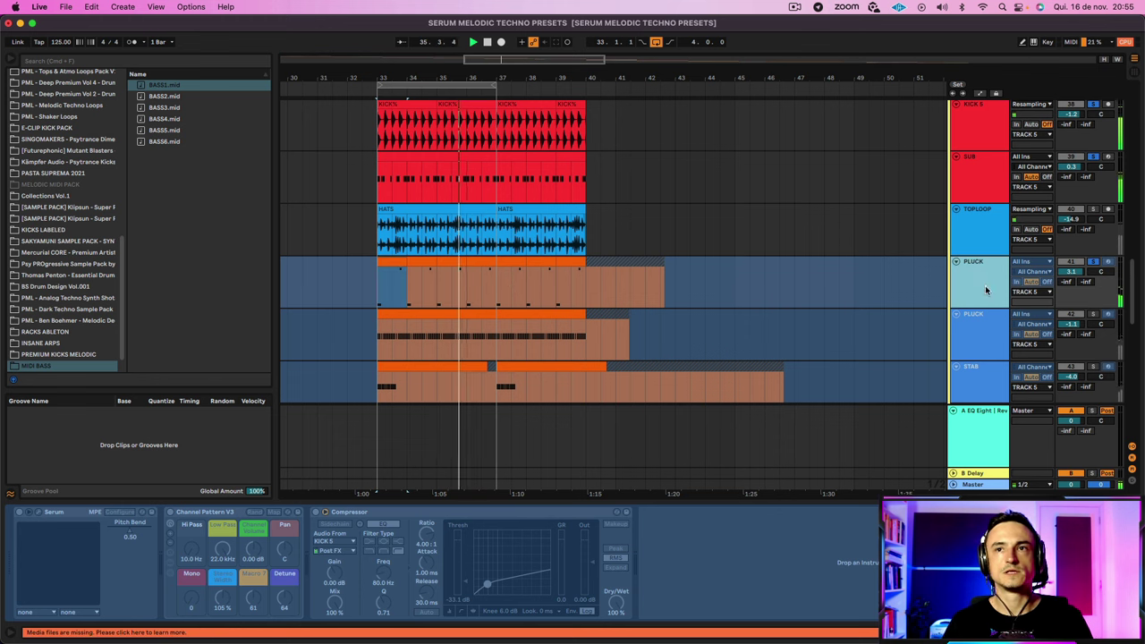
{"action": "left_click", "coordinate": [1092, 263]}
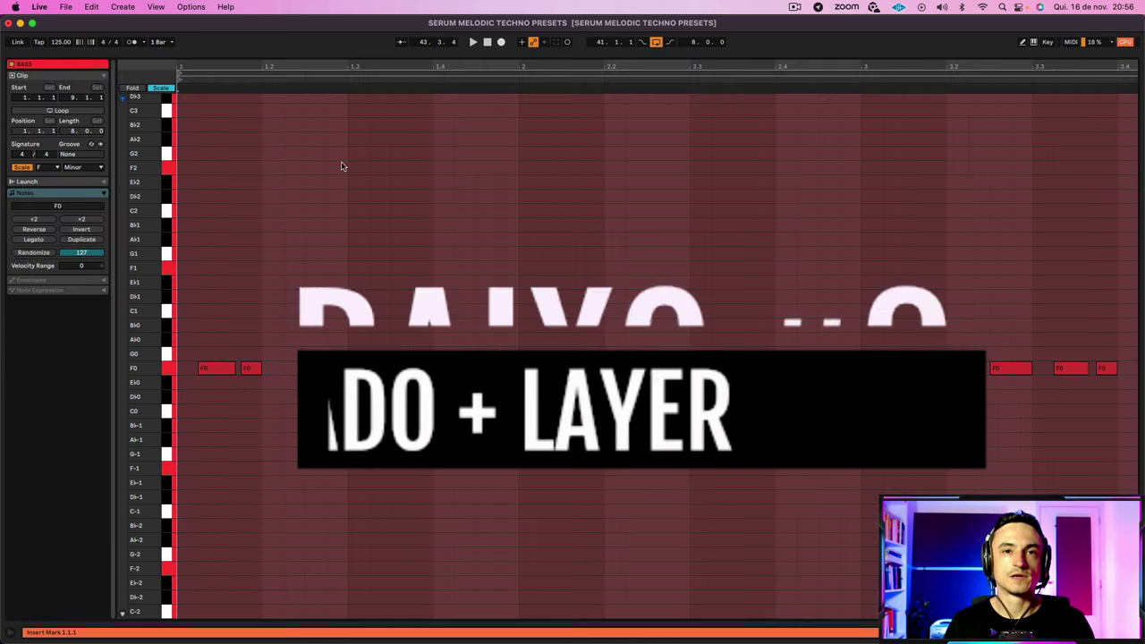
Step: Select the first F0 notes of the TRACK 6 BASS clip in turn to examine the rhythm of the pattern
{"action": "left_click_drag", "start_coordinate": [204, 259], "coordinate": [225, 386]}
{"action": "left_click_drag", "start_coordinate": [251, 326], "coordinate": [258, 382]}
{"action": "left_click_drag", "start_coordinate": [318, 302], "coordinate": [311, 386]}
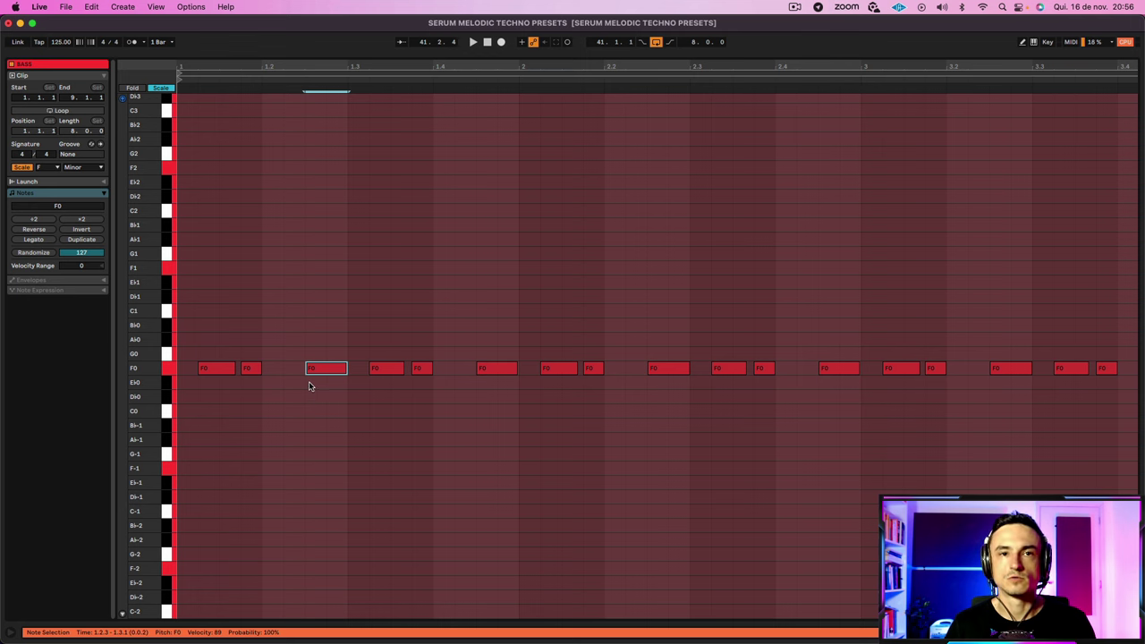
{"action": "left_click_drag", "start_coordinate": [414, 427], "coordinate": [337, 290]}
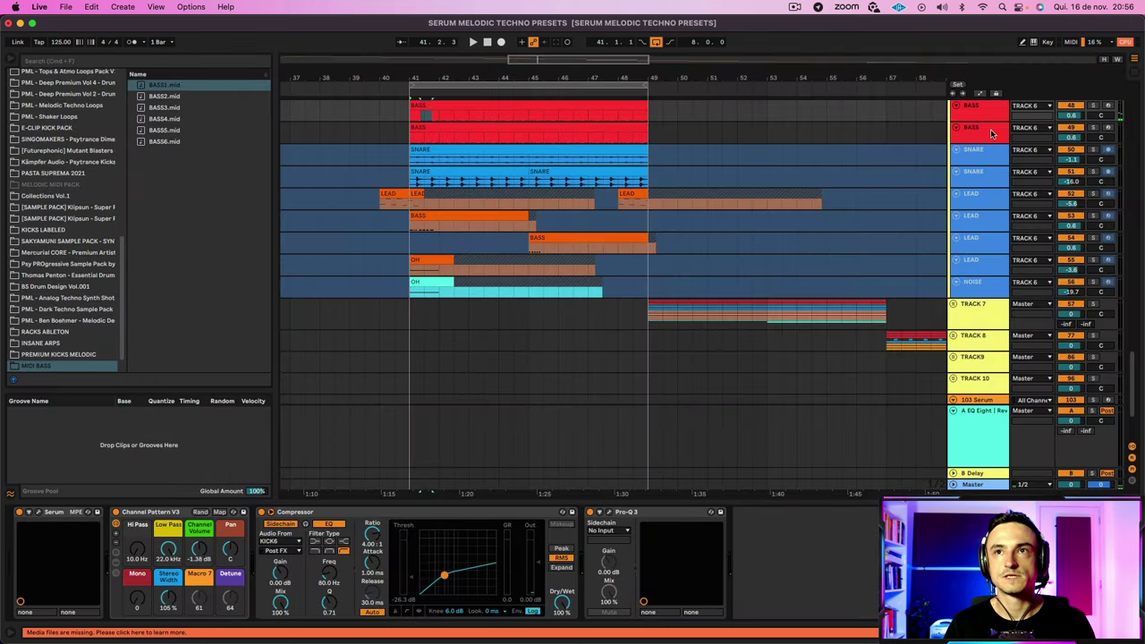
Step: Solo the second BASS track of TRACK 6 and play it on its own
{"action": "left_click", "coordinate": [990, 133]}
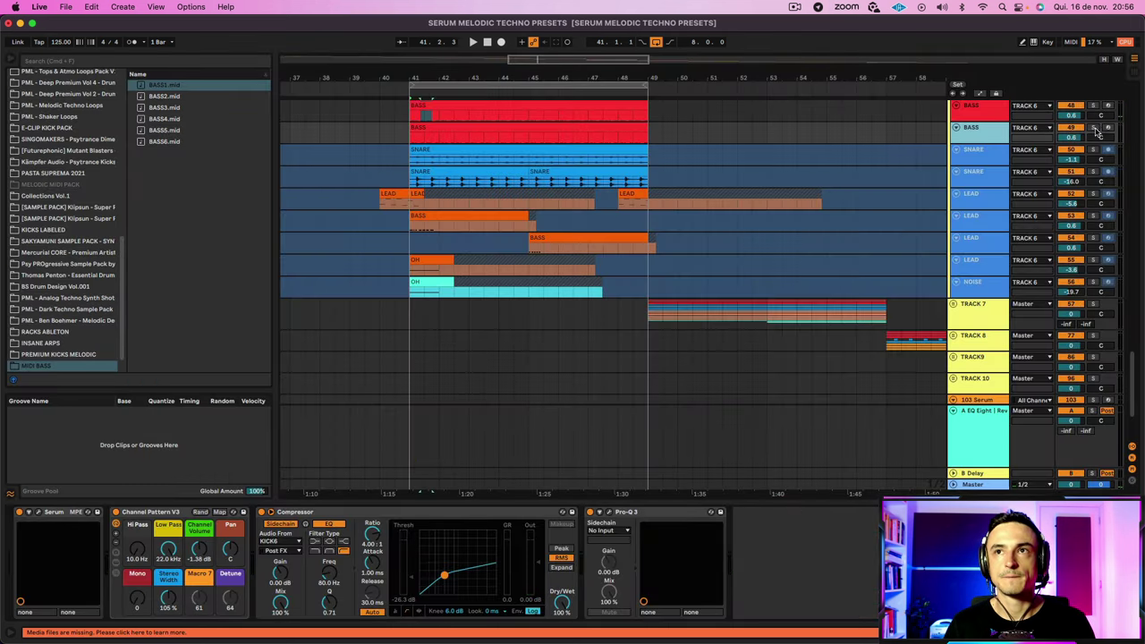
{"action": "left_click", "coordinate": [1092, 130]}
{"action": "key", "text": "space"}
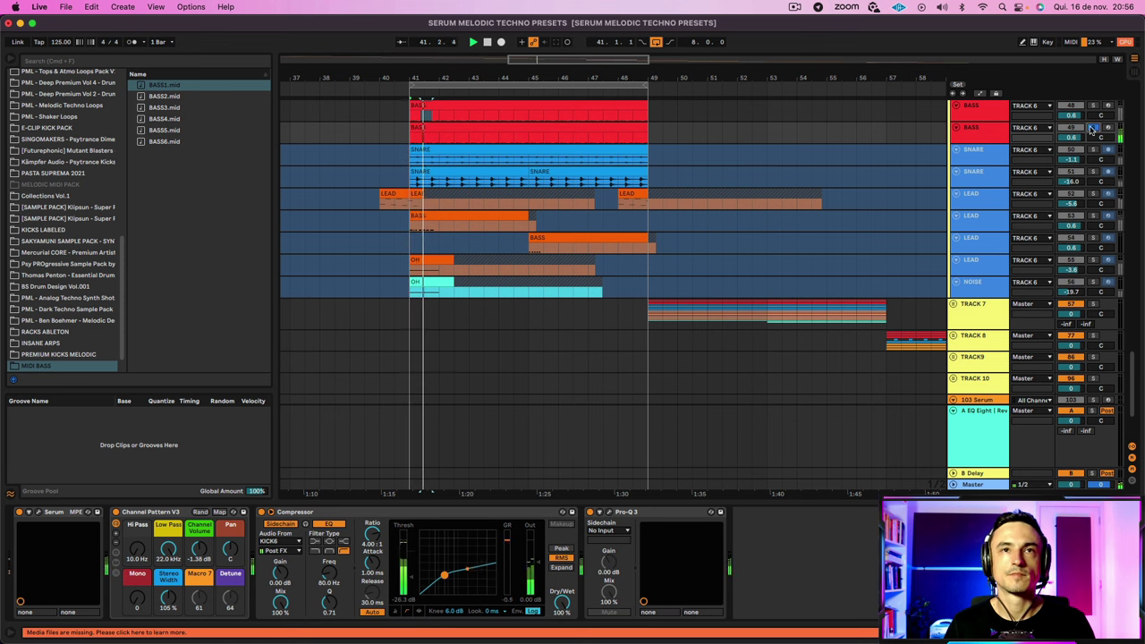
Step: Enlarge the lanes of the two BASS tracks in TRACK 6 so their notes are easier to see
{"action": "left_click", "coordinate": [976, 131]}
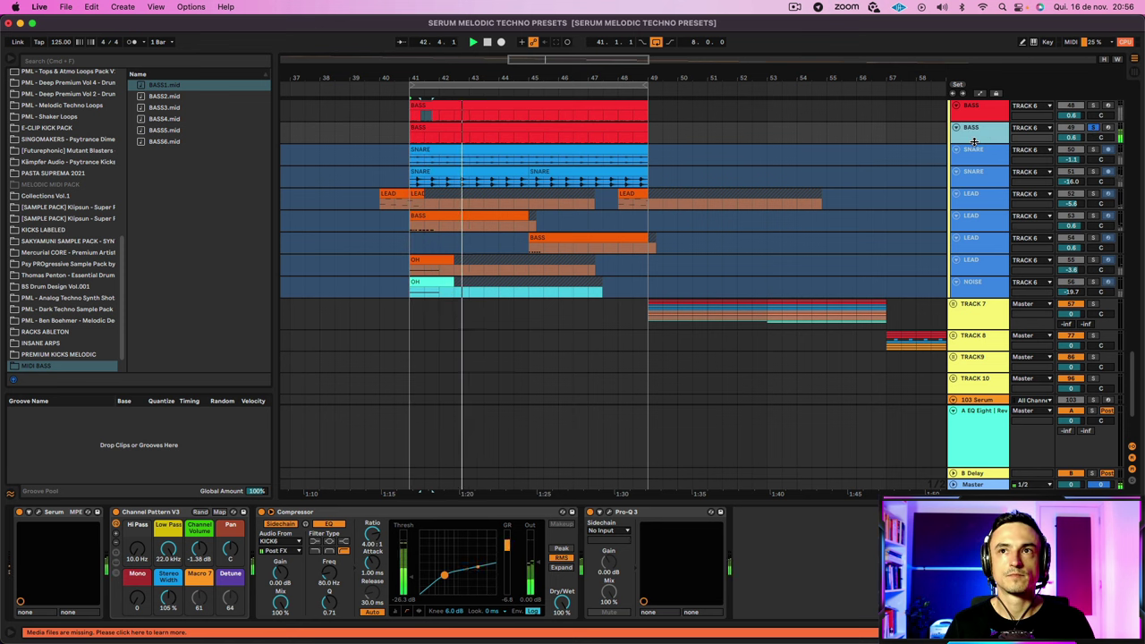
{"action": "double_click", "coordinate": [977, 127]}
{"action": "left_click_drag", "start_coordinate": [978, 119], "coordinate": [981, 213]}
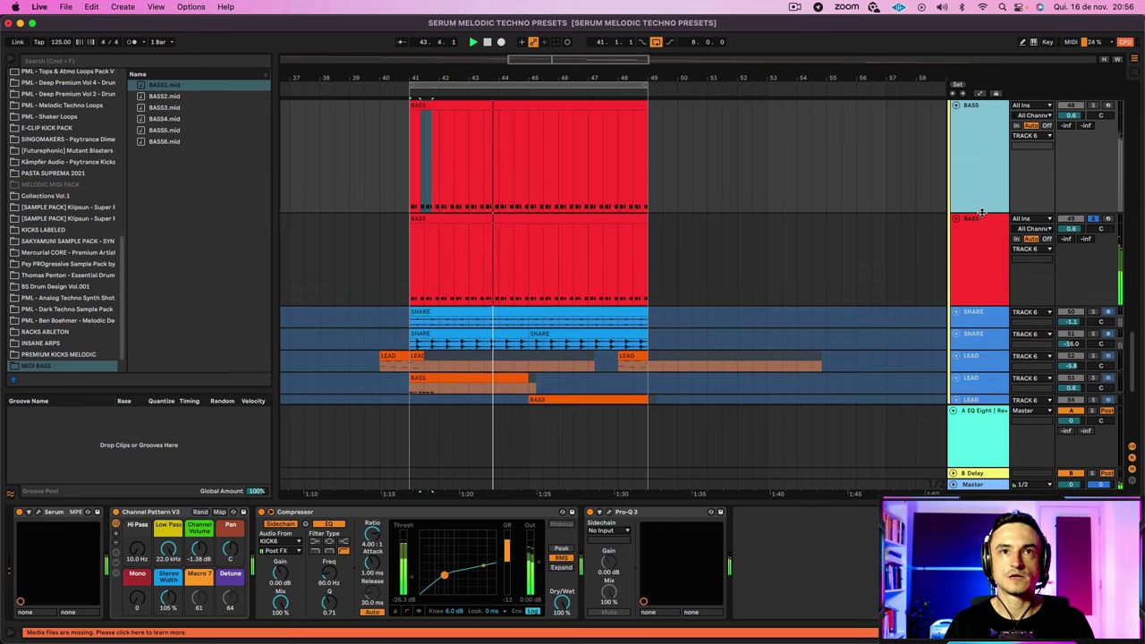
{"action": "left_click", "coordinate": [976, 281]}
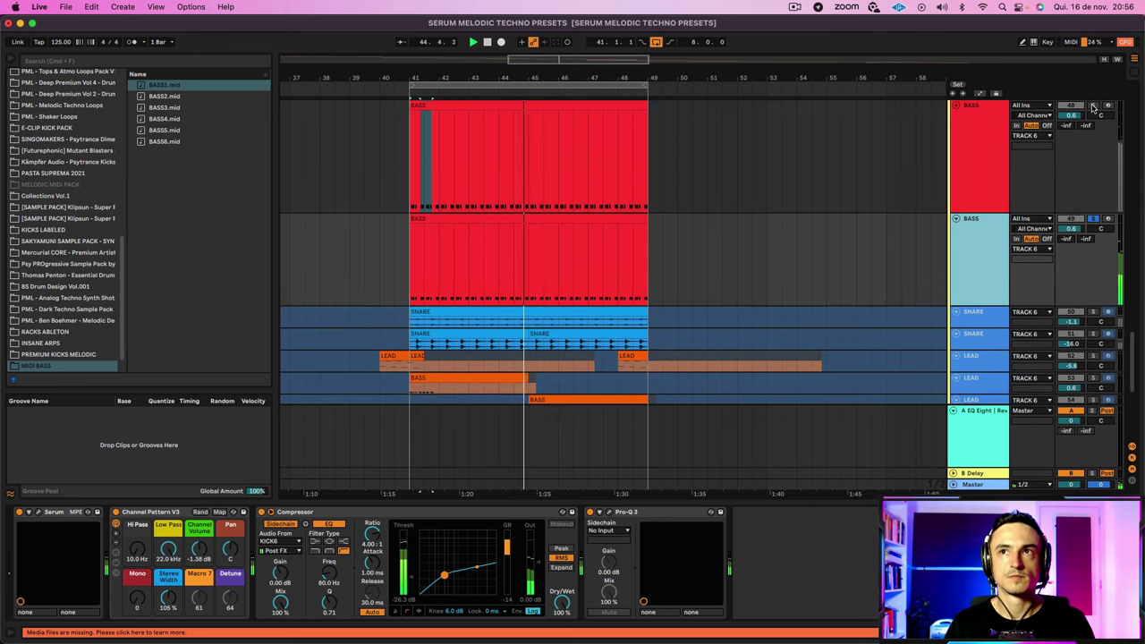
Step: Add the first BASS track to the solo to hear both layers together, and solo the whole TRACK 6 group
{"action": "left_click", "coordinate": [1091, 106], "text": "super"}
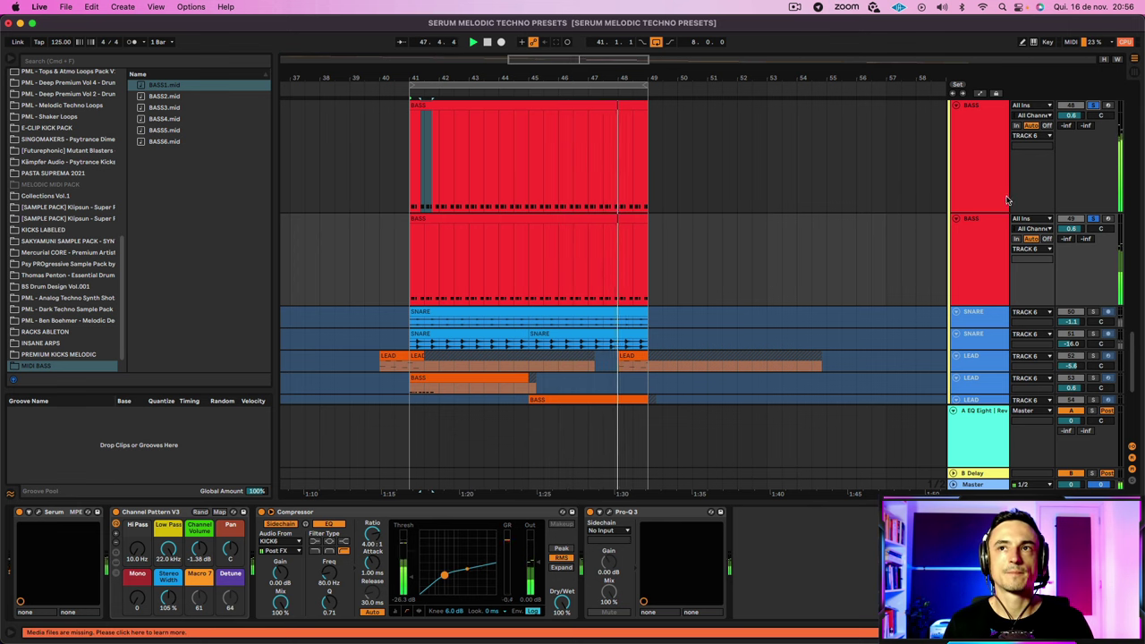
{"action": "scroll", "coordinate": [1008, 200], "scroll_direction": "up", "scroll_amount": 5}
{"action": "left_click", "coordinate": [1093, 235]}
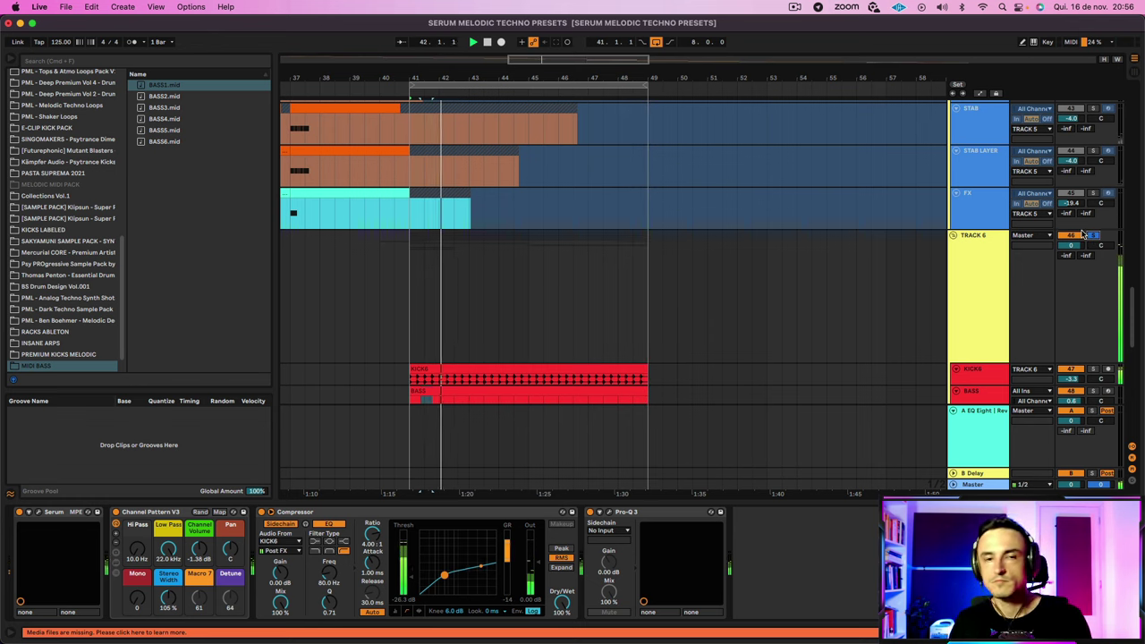
{"action": "scroll", "coordinate": [808, 286], "scroll_direction": "down", "scroll_amount": 5}
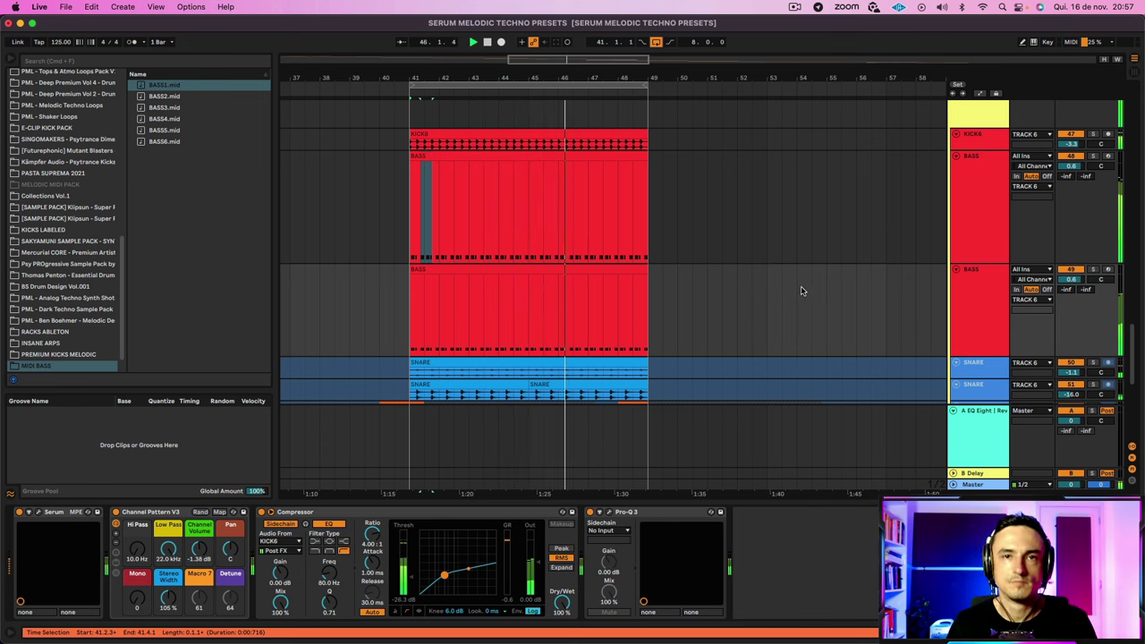
{"action": "scroll", "coordinate": [796, 291], "scroll_direction": "down", "scroll_amount": 5}
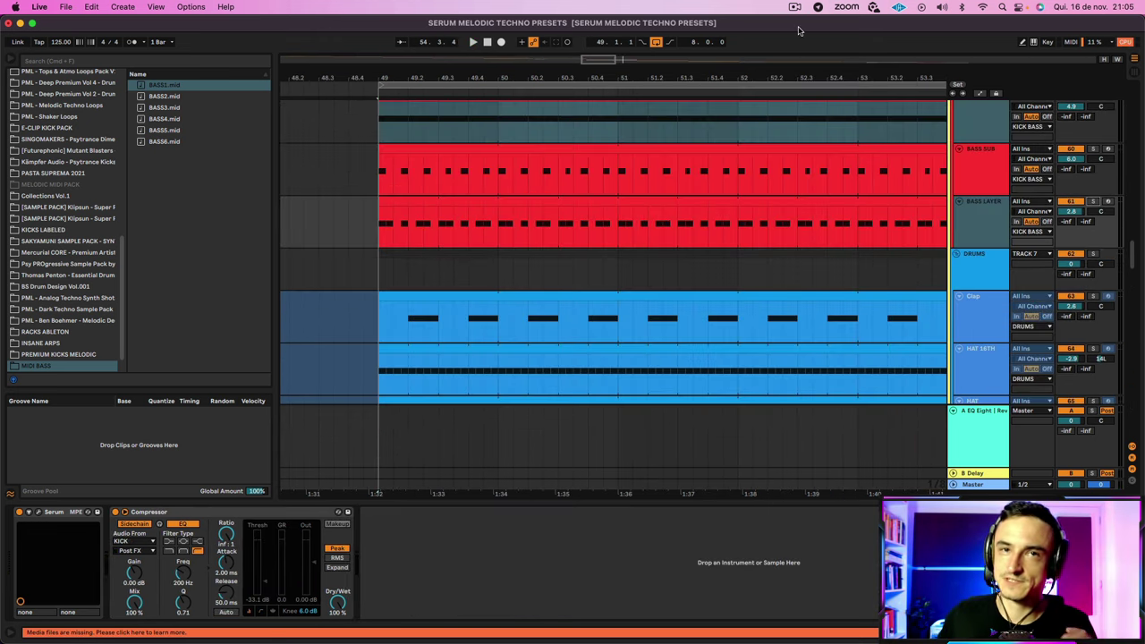
Step: Select the BASS SUB clip of TRACK 7 and open its notes for a closer look at the pattern
{"action": "left_click", "coordinate": [971, 158]}
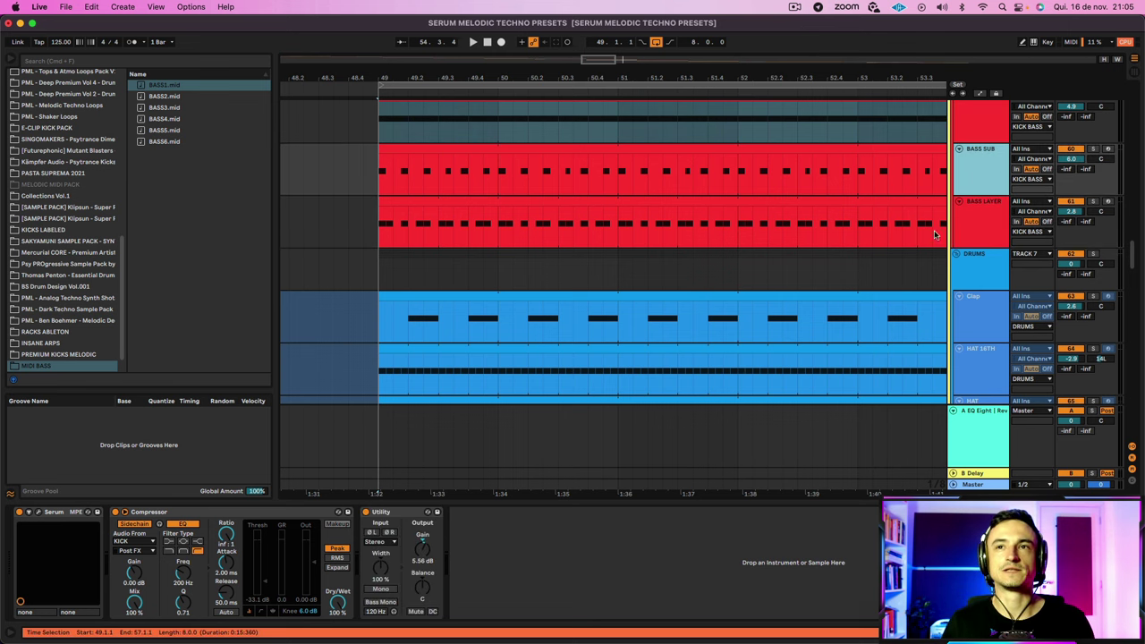
{"action": "left_click", "coordinate": [974, 213]}
{"action": "left_click_drag", "start_coordinate": [621, 72], "coordinate": [628, 61]}
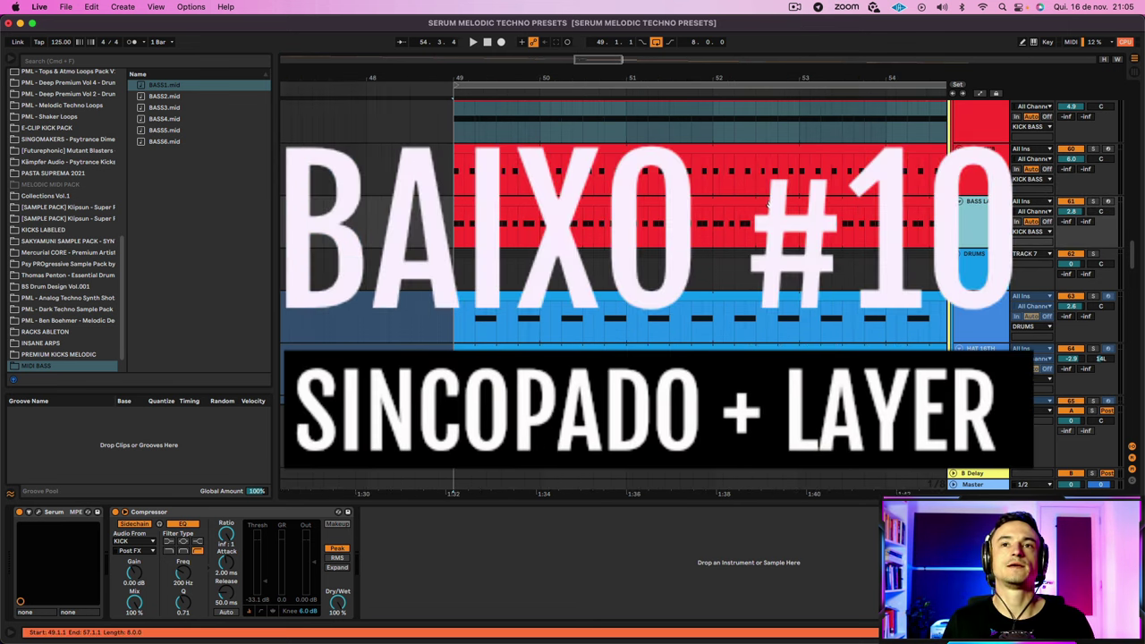
{"action": "left_click", "coordinate": [618, 85]}
{"action": "scroll", "coordinate": [615, 125], "scroll_direction": "right", "scroll_amount": 5}
{"action": "scroll", "coordinate": [612, 135], "scroll_direction": "left", "scroll_amount": 5}
{"action": "left_click", "coordinate": [539, 148]}
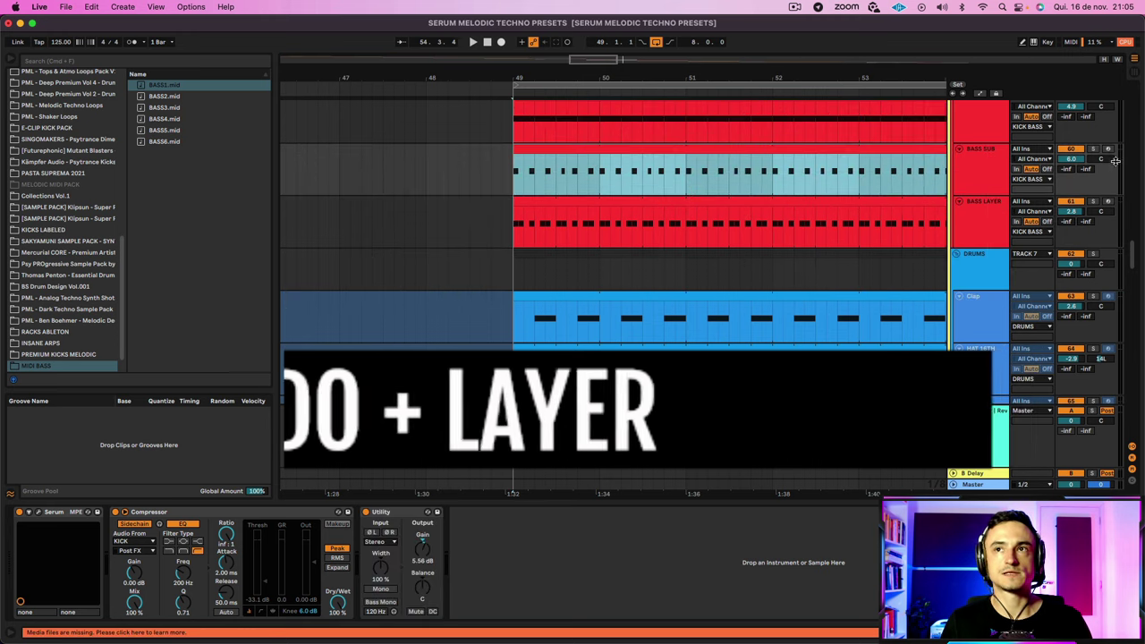
{"action": "double_click", "coordinate": [536, 149]}
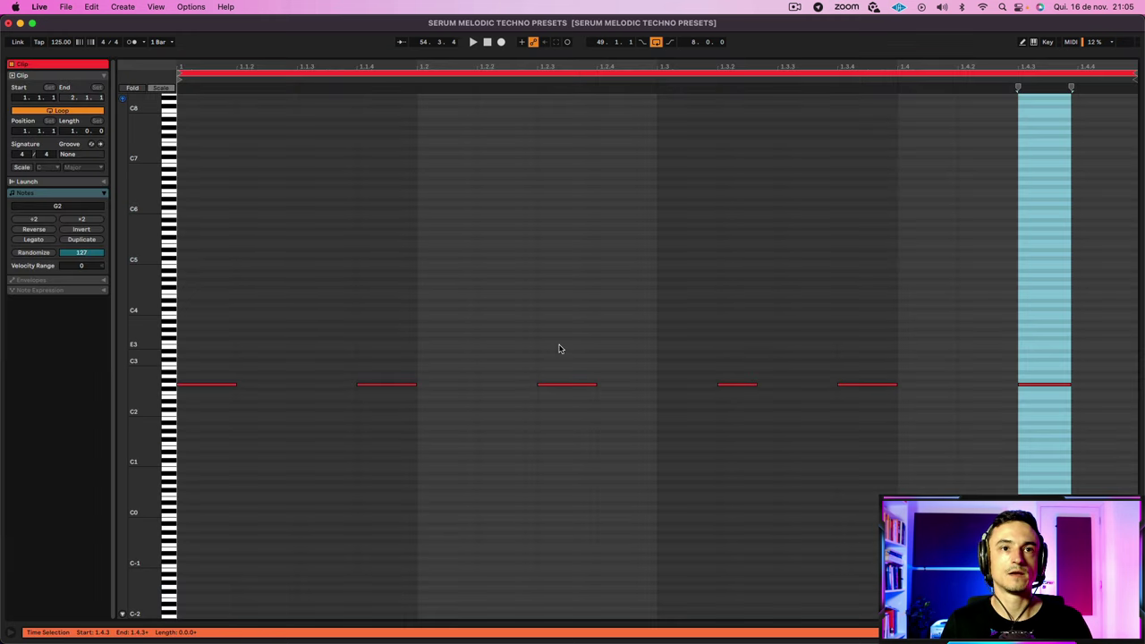
Step: Select the first four G2 notes of the BASS SUB clip in turn and lengthen the one at 1.3.2 to nearly a sixteenth
{"action": "left_click_drag", "start_coordinate": [213, 262], "coordinate": [208, 434]}
{"action": "left_click_drag", "start_coordinate": [373, 317], "coordinate": [375, 438]}
{"action": "left_click_drag", "start_coordinate": [573, 354], "coordinate": [572, 443]}
{"action": "left_click_drag", "start_coordinate": [735, 324], "coordinate": [736, 475]}
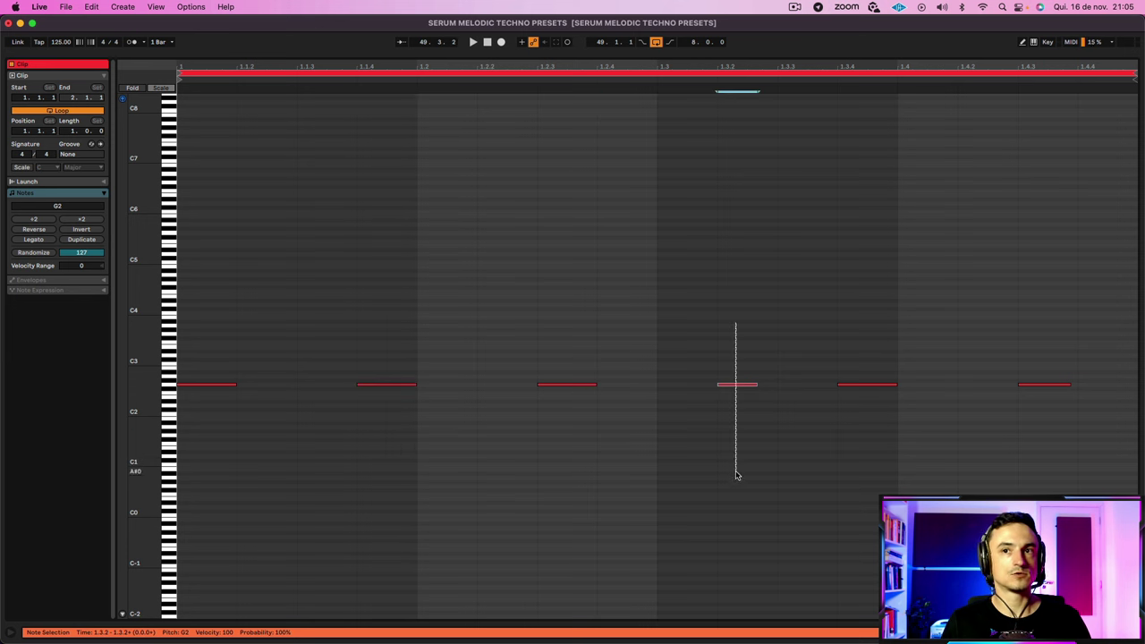
{"action": "left_click_drag", "start_coordinate": [755, 384], "coordinate": [773, 382]}
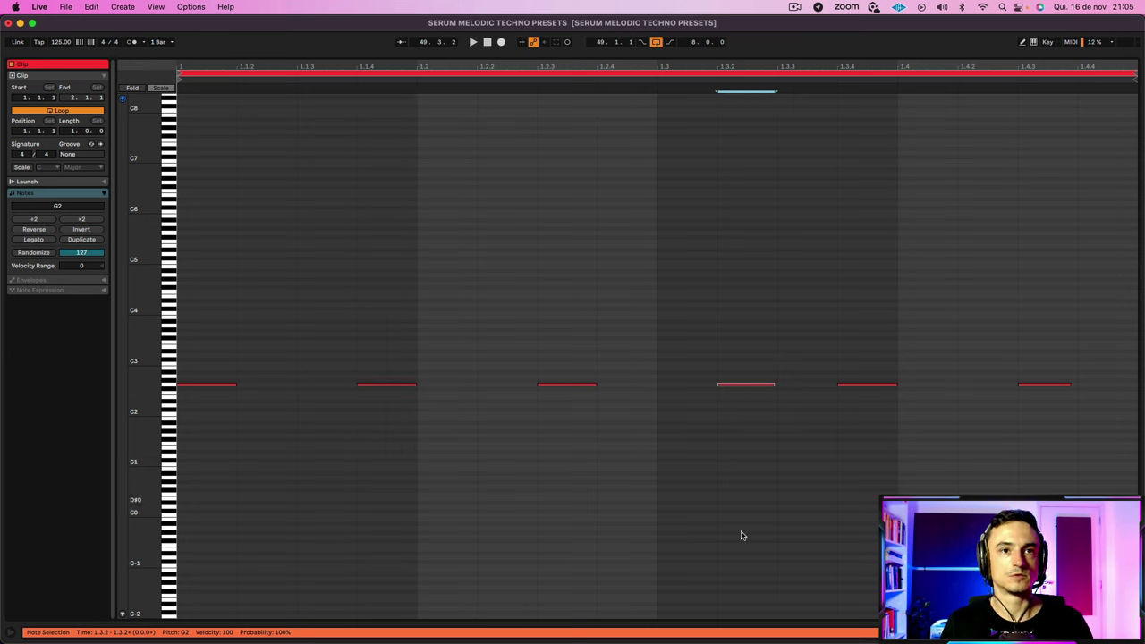
Step: Play the BASS SUB track of TRACK 7 on its own, then stop playback
{"action": "key", "text": "space"}
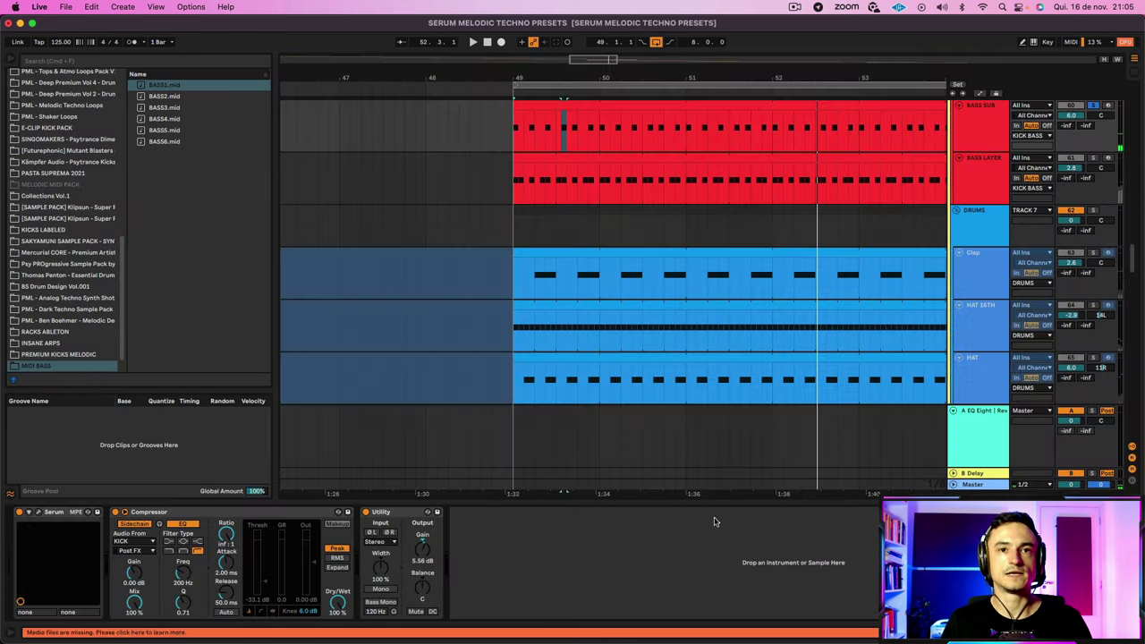
{"action": "left_click", "coordinate": [528, 155]}
{"action": "key", "text": "space"}
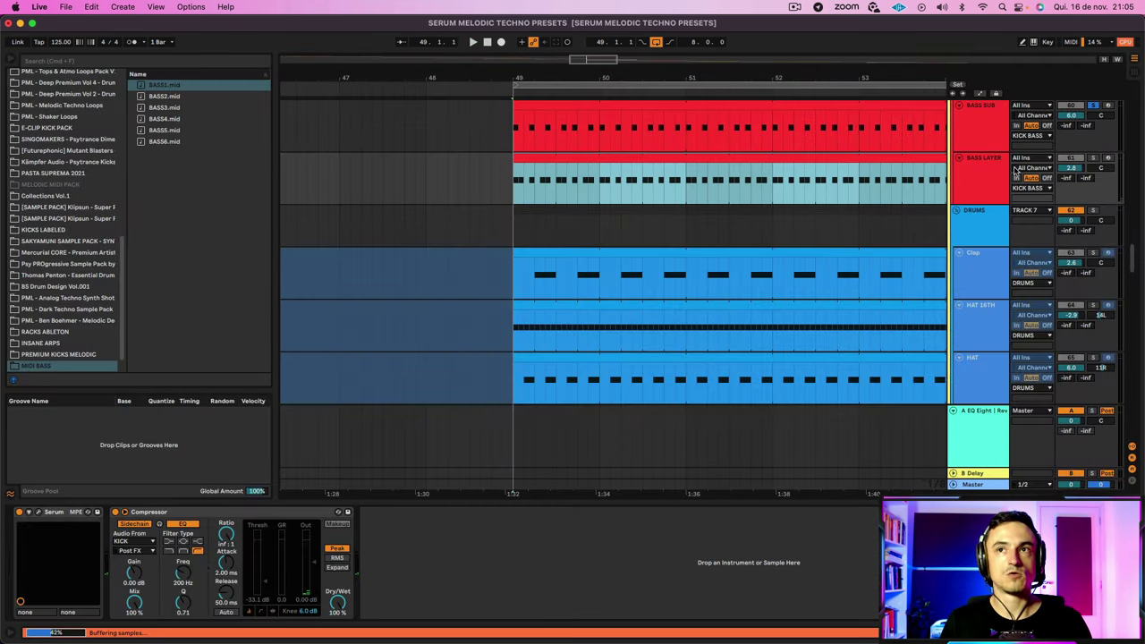
Step: Open the BASS LAYER clip of TRACK 7 and select its second G2 note to examine the rhythm
{"action": "double_click", "coordinate": [529, 152]}
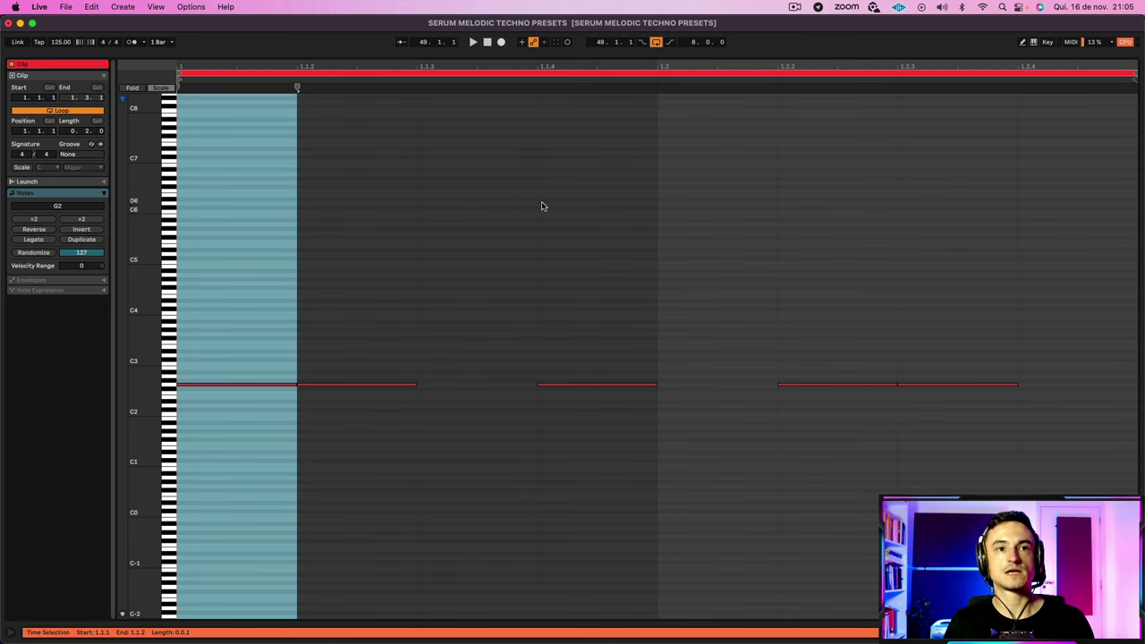
{"action": "left_click", "coordinate": [535, 223]}
{"action": "left_click_drag", "start_coordinate": [341, 265], "coordinate": [341, 440]}
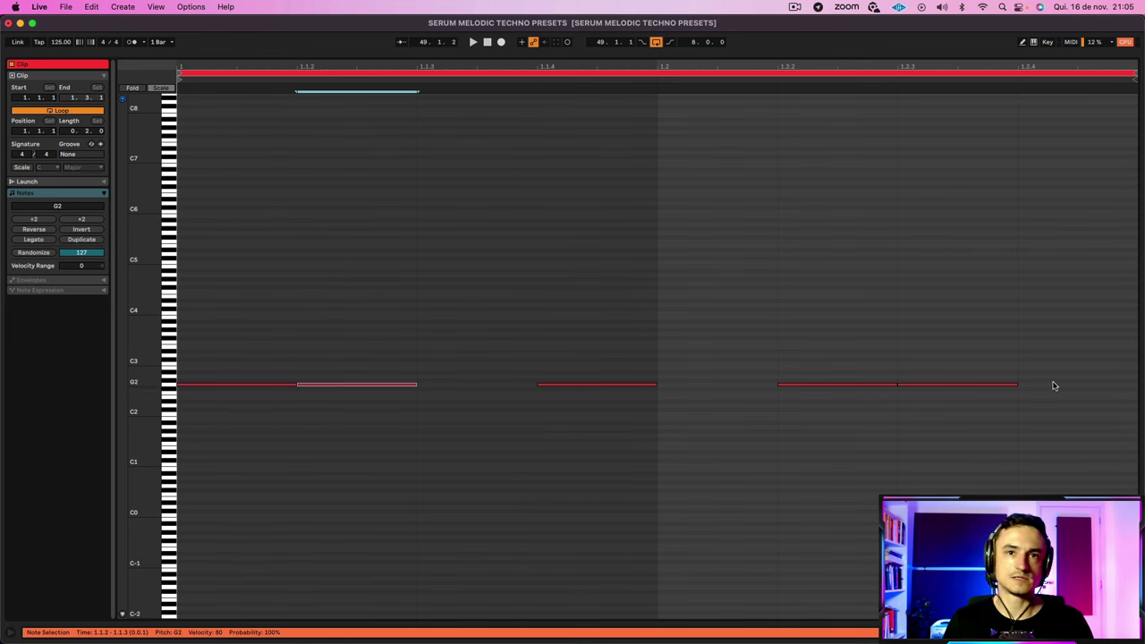
Step: Play the BASS LAYER track soloed, and add BASS SUB to the solo to hear both layers together
{"action": "key", "text": "shift+Tab"}
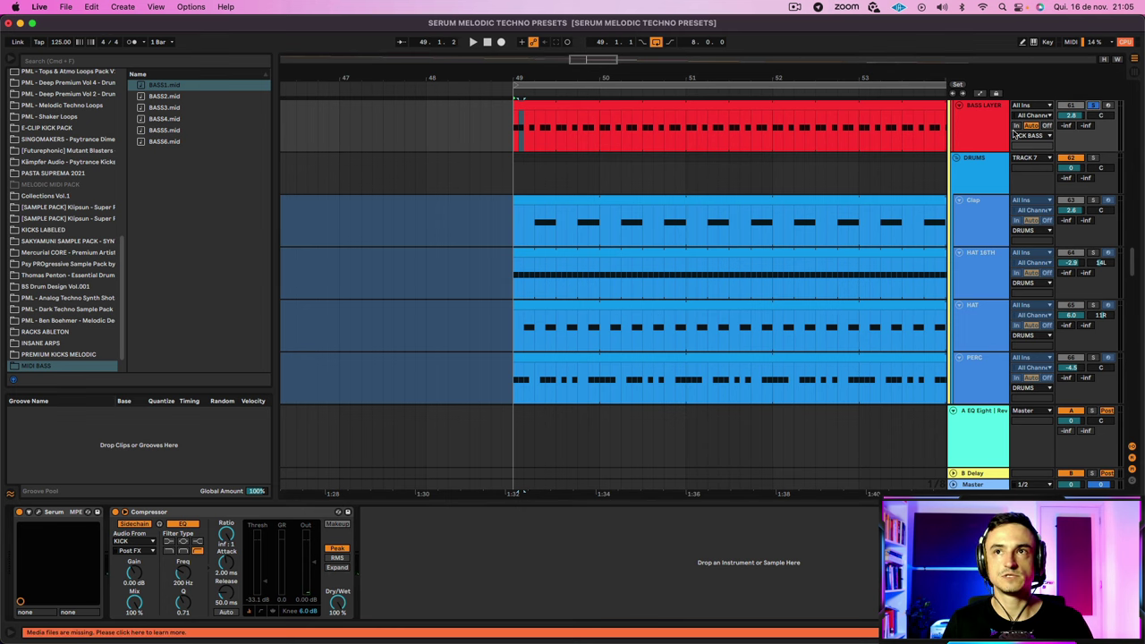
{"action": "key", "text": "space"}
{"action": "scroll", "coordinate": [668, 146], "scroll_direction": "right", "scroll_amount": 2}
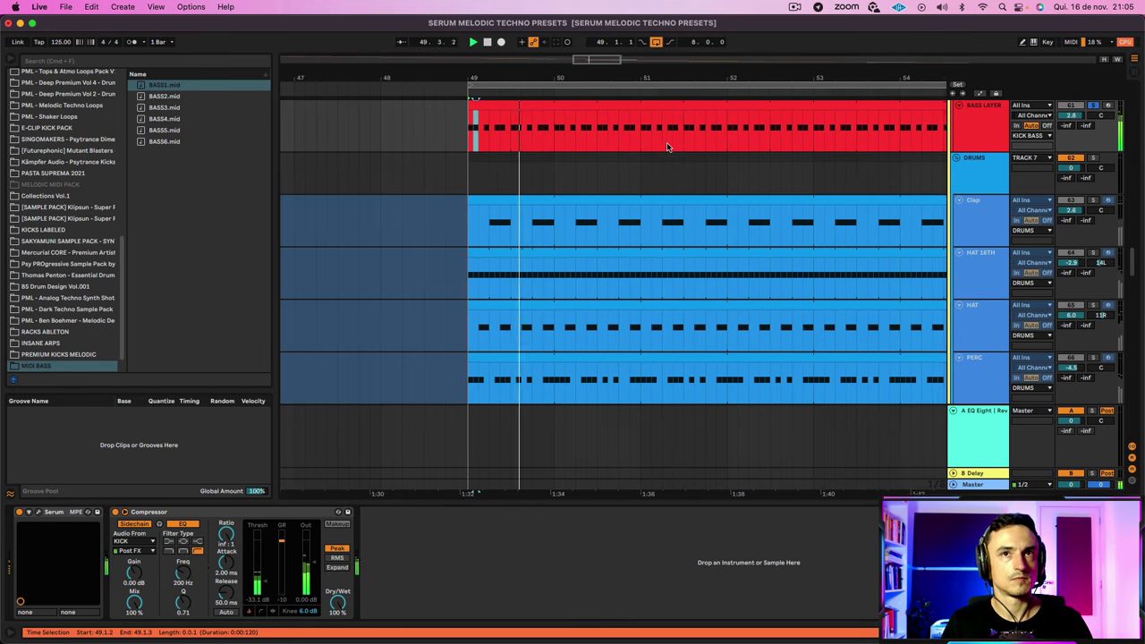
{"action": "scroll", "coordinate": [668, 145], "scroll_direction": "up", "scroll_amount": 3}
{"action": "scroll", "coordinate": [668, 146], "scroll_direction": "up", "scroll_amount": 1}
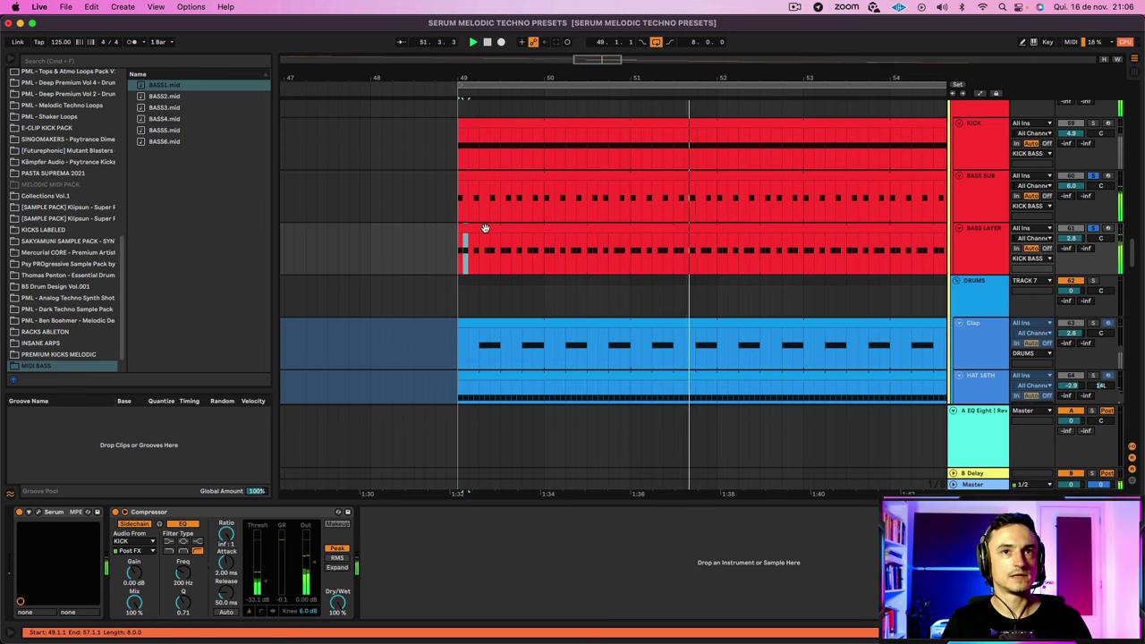
Step: Open the Serum synth on the BASS LAYER track, try raising its CUTOFF macro during playback, and close the plugin window
{"action": "double_click", "coordinate": [522, 233]}
{"action": "key", "text": "shift+Tab"}
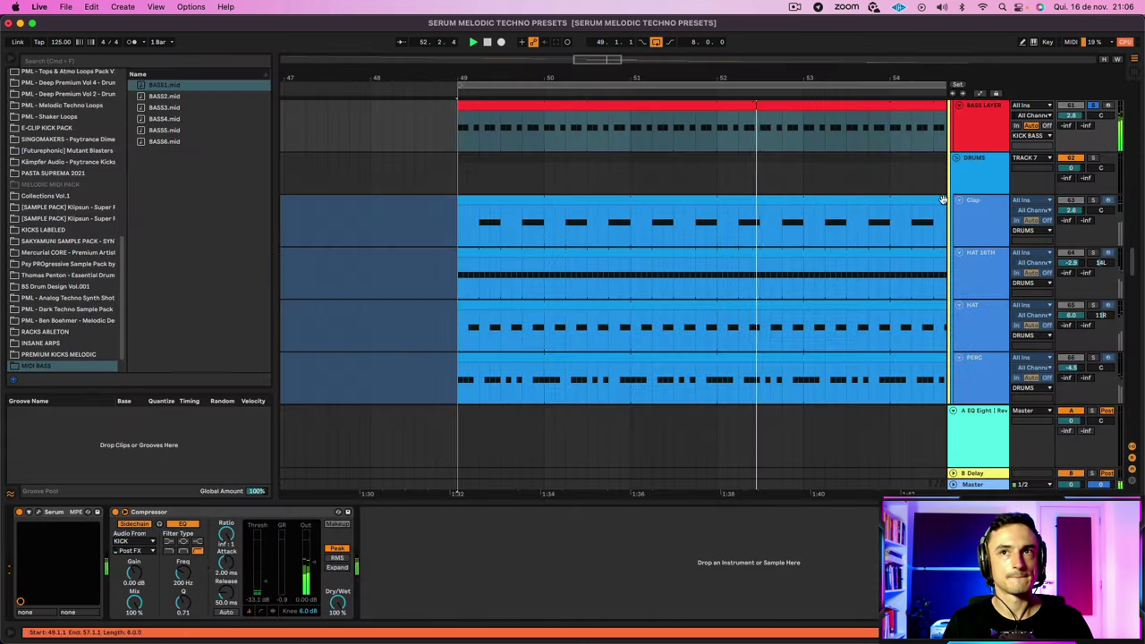
{"action": "left_click", "coordinate": [986, 132]}
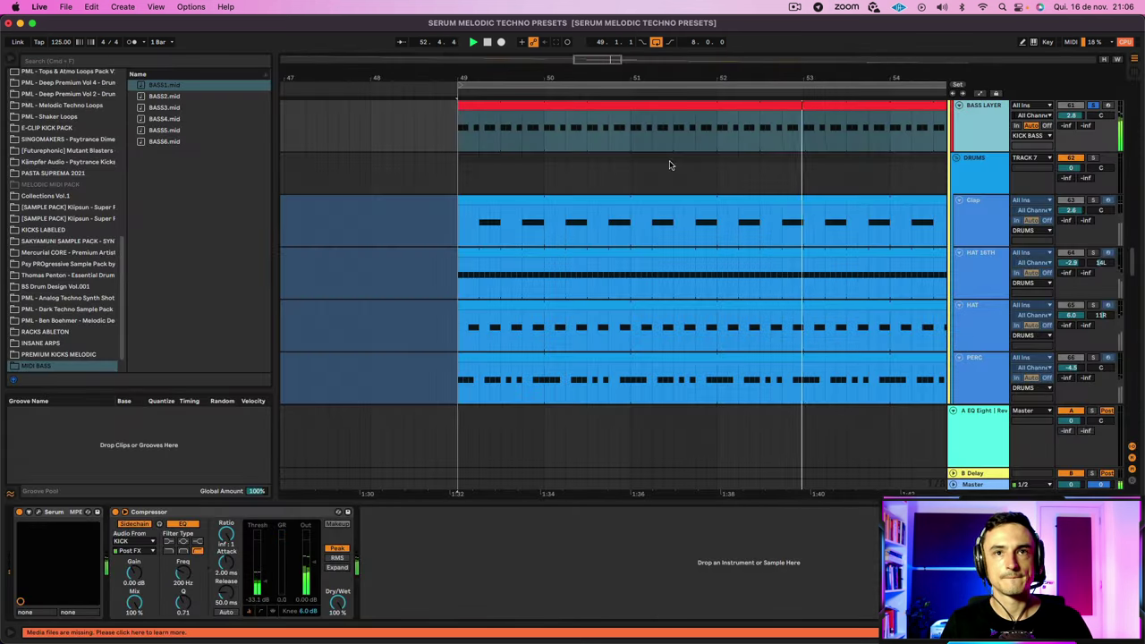
{"action": "left_click", "coordinate": [39, 514]}
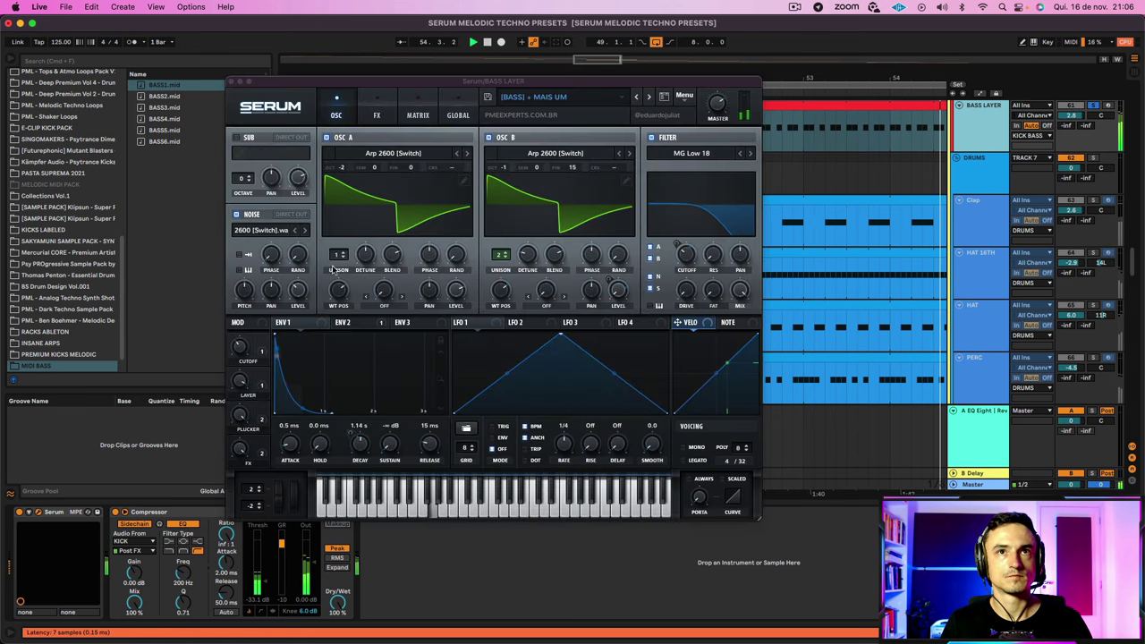
{"action": "left_click_drag", "start_coordinate": [242, 348], "coordinate": [246, 312]}
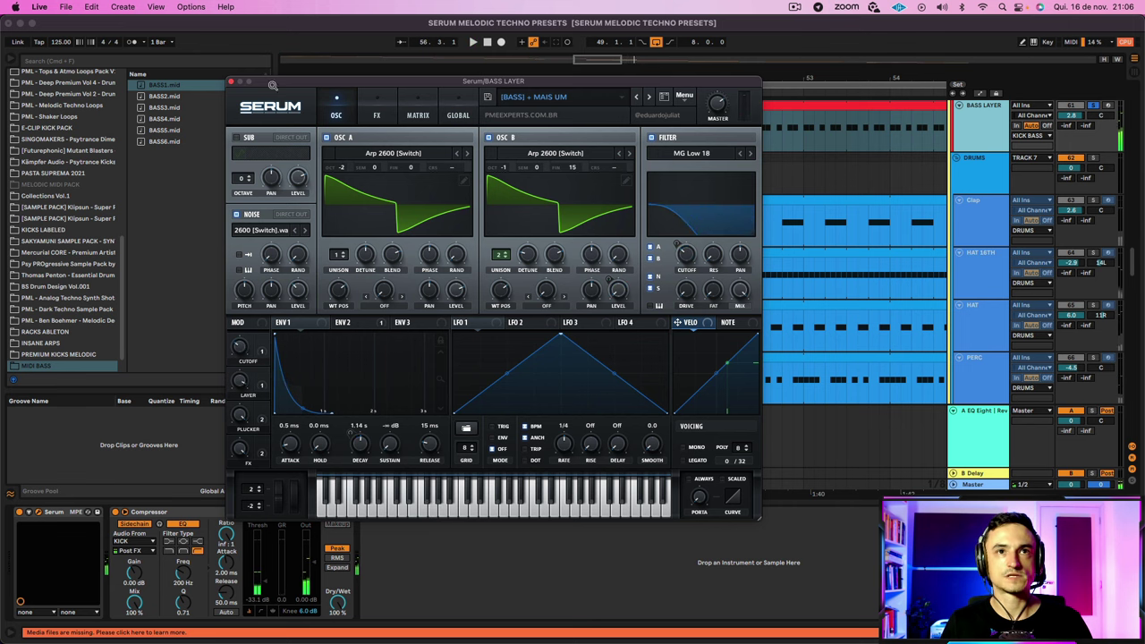
{"action": "left_click", "coordinate": [232, 81]}
Step: Remove the solo from the TRACK 7 bass layers to hear them with the kick and drums
{"action": "scroll", "coordinate": [626, 134], "scroll_direction": "right", "scroll_amount": 3}
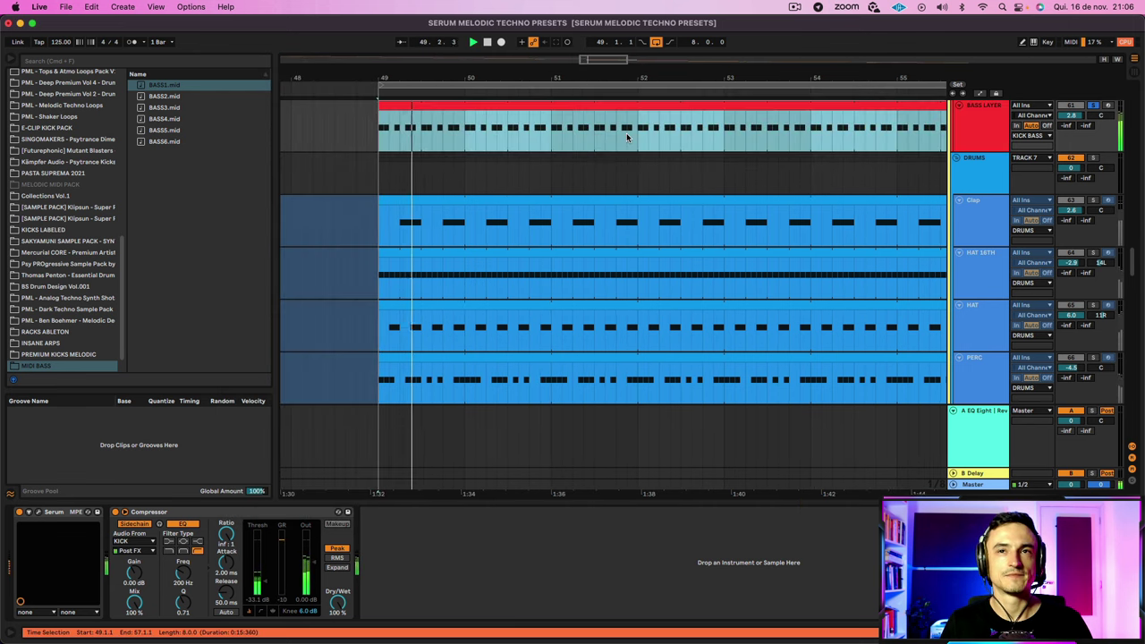
{"action": "scroll", "coordinate": [662, 135], "scroll_direction": "up", "scroll_amount": 3}
{"action": "left_click", "coordinate": [1093, 177]}
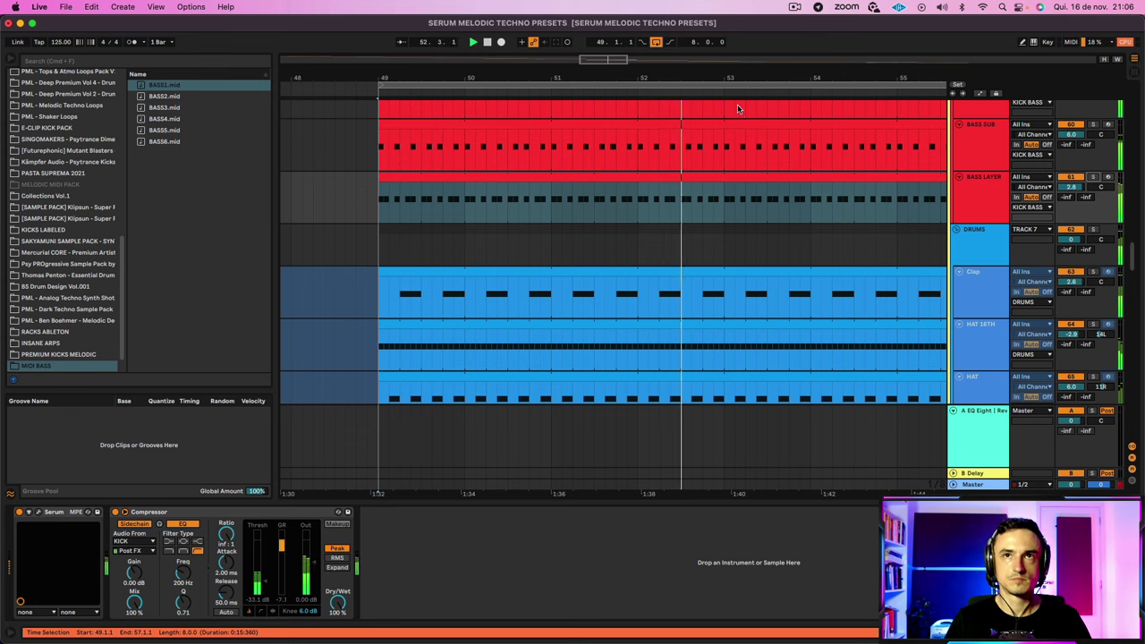
{"action": "left_click_drag", "start_coordinate": [741, 74], "coordinate": [741, 50]}
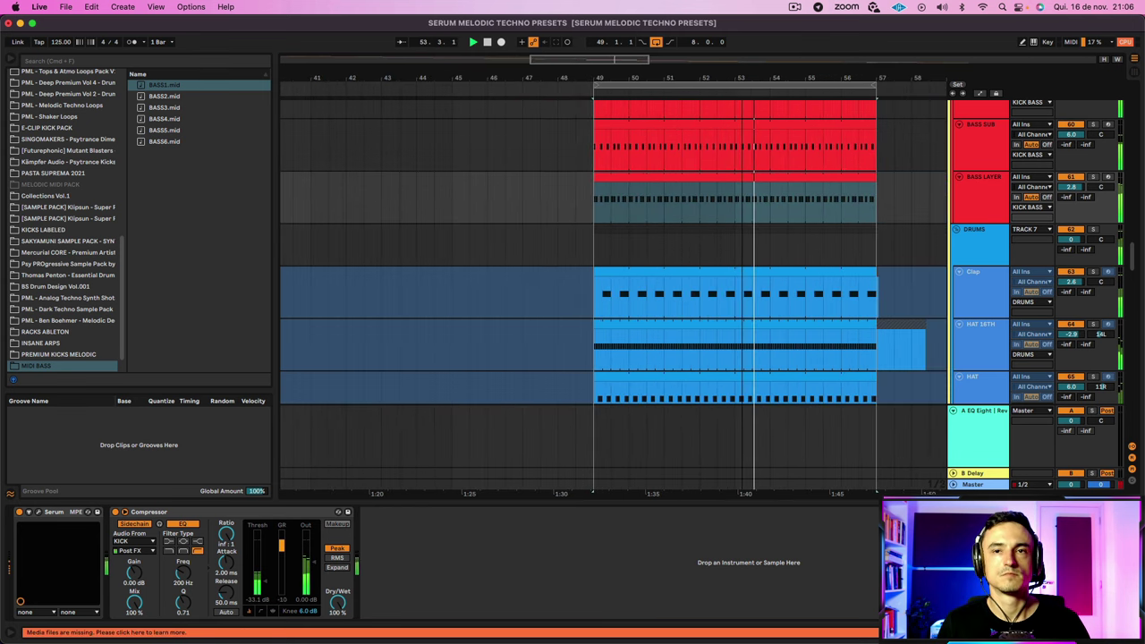
{"action": "scroll", "coordinate": [780, 230], "scroll_direction": "right", "scroll_amount": 3}
{"action": "scroll", "coordinate": [781, 230], "scroll_direction": "left", "scroll_amount": 1}
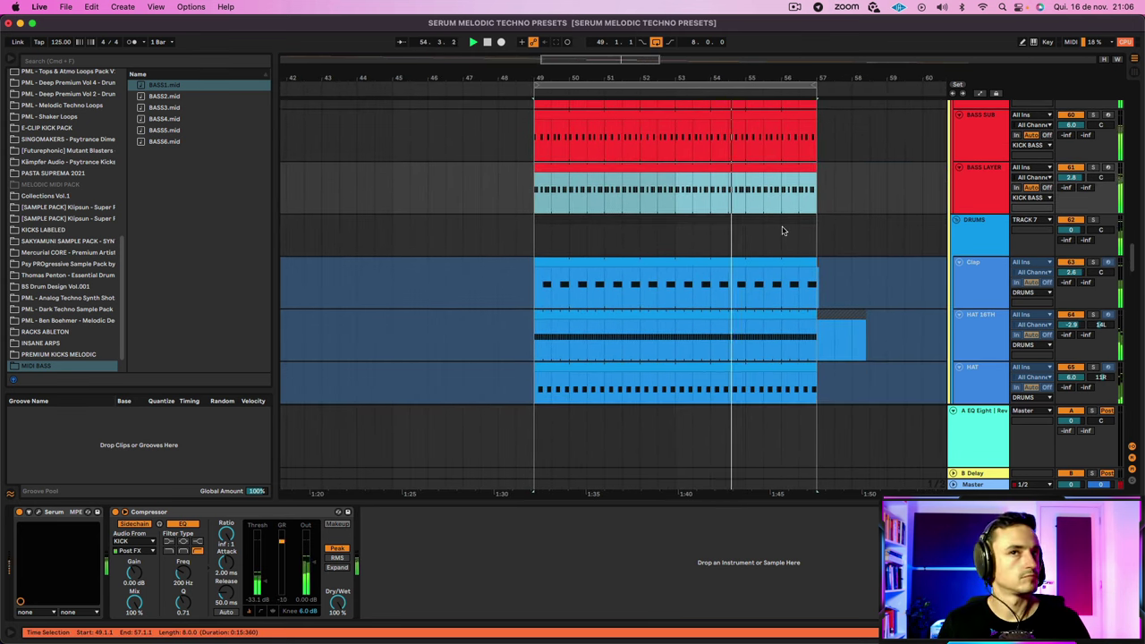
{"action": "scroll", "coordinate": [783, 231], "scroll_direction": "left", "scroll_amount": 1}
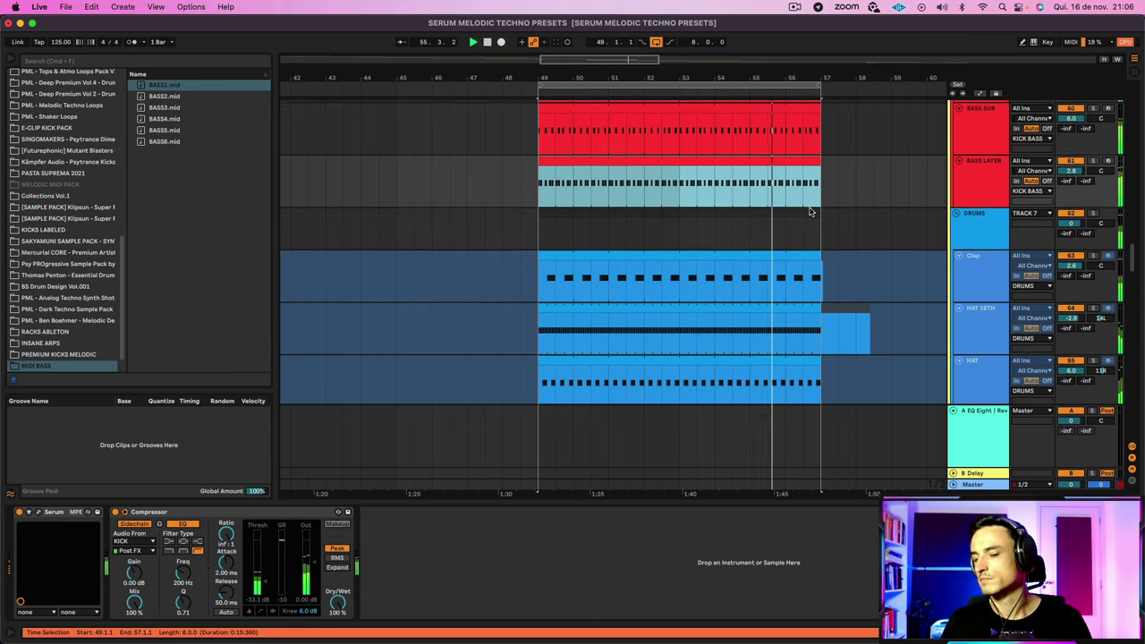
Step: Examine the notes of the first TRACK 8 BASS clip across its eight bars while it plays soloed
{"action": "scroll", "coordinate": [808, 213], "scroll_direction": "down", "scroll_amount": 5}
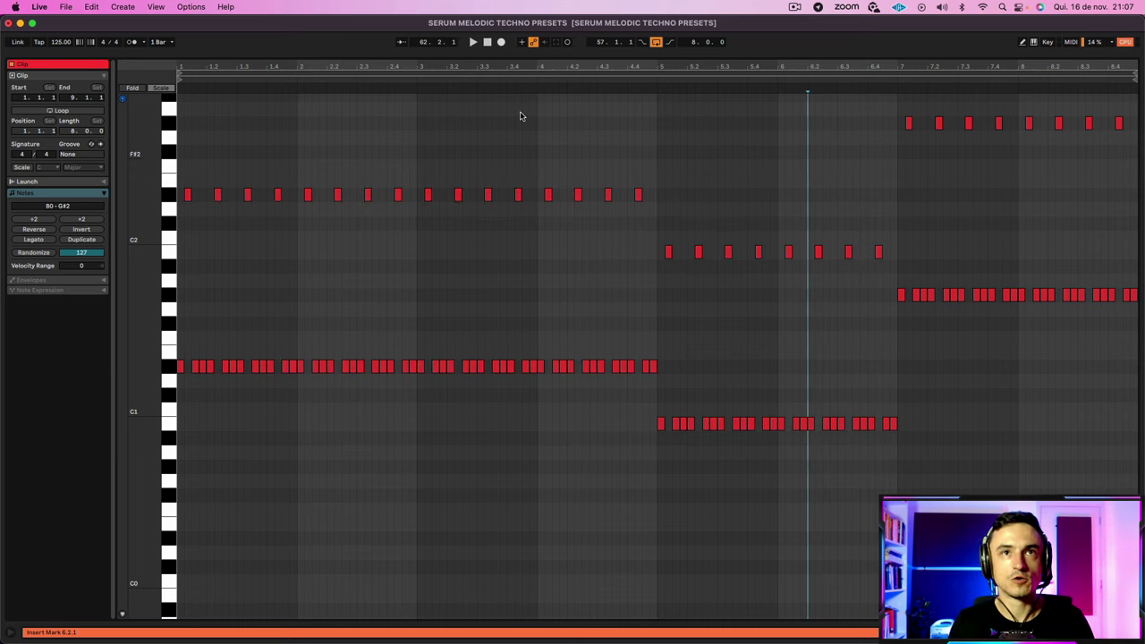
{"action": "left_click_drag", "start_coordinate": [342, 69], "coordinate": [342, 116]}
{"action": "scroll", "coordinate": [551, 239], "scroll_direction": "left", "scroll_amount": 3}
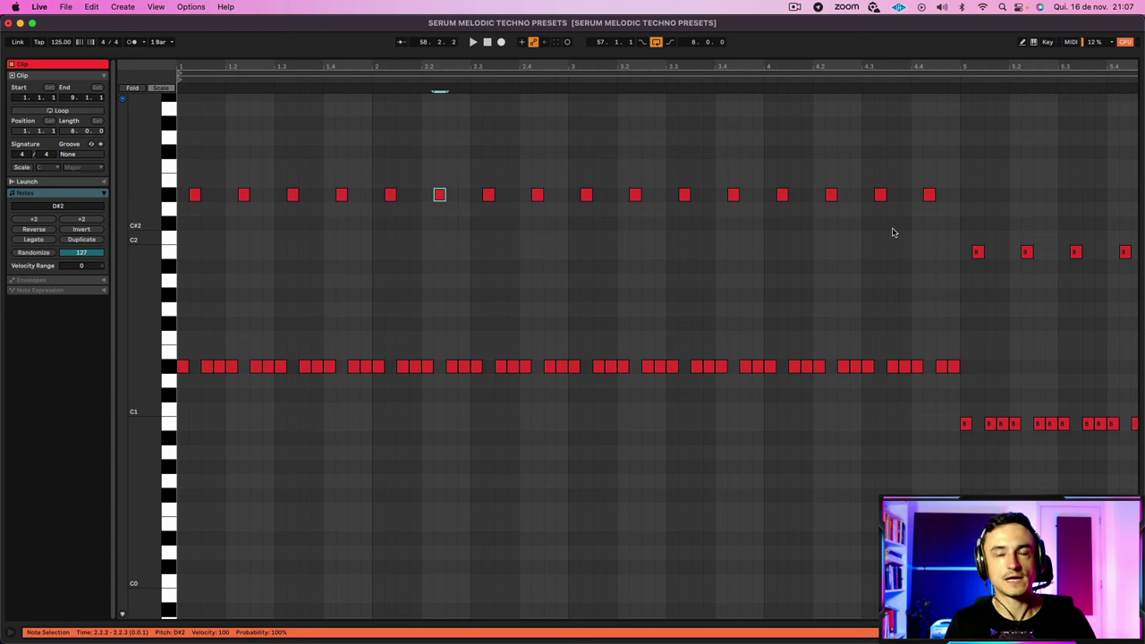
{"action": "scroll", "coordinate": [891, 233], "scroll_direction": "right", "scroll_amount": 1}
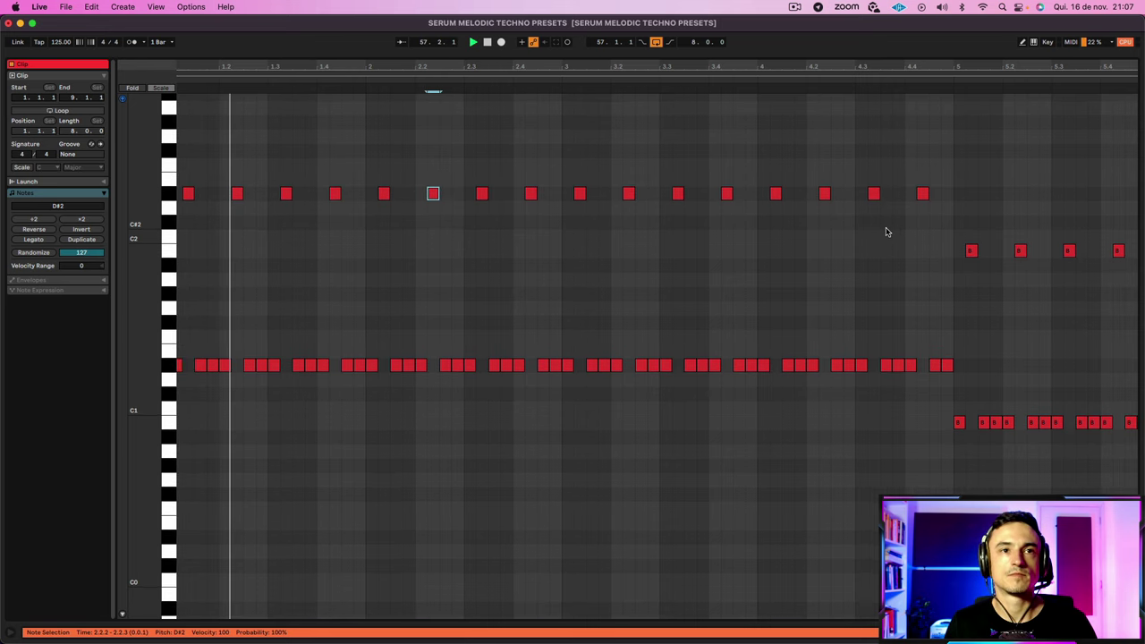
{"action": "scroll", "coordinate": [892, 232], "scroll_direction": "right", "scroll_amount": 2}
{"action": "scroll", "coordinate": [897, 233], "scroll_direction": "left", "scroll_amount": 2}
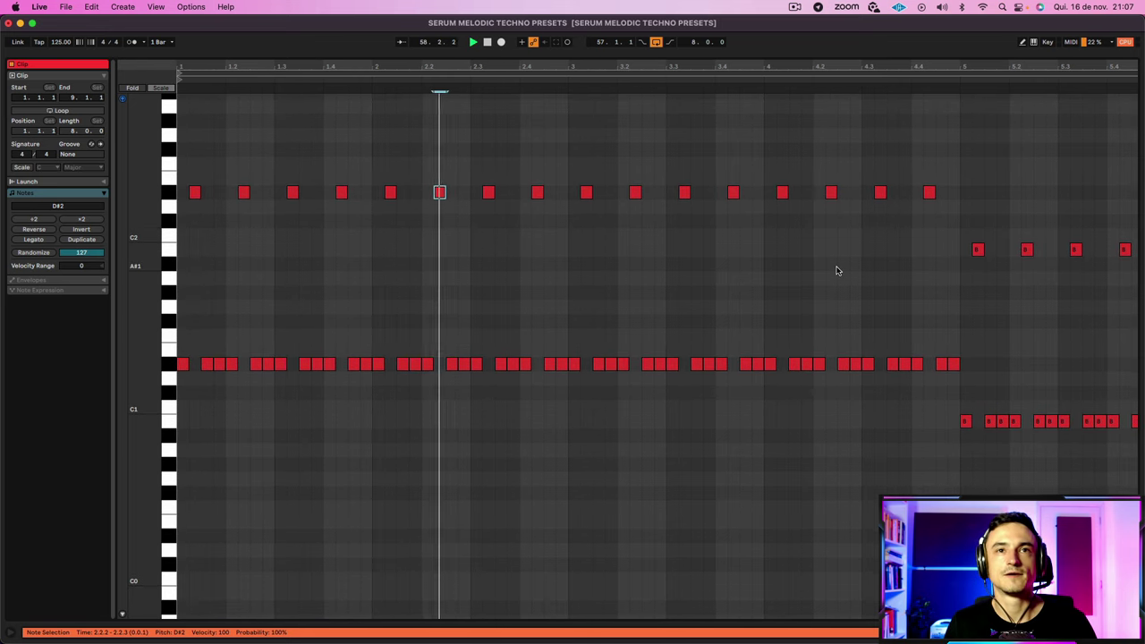
{"action": "scroll", "coordinate": [835, 266], "scroll_direction": "right", "scroll_amount": 10}
{"action": "left_click_drag", "start_coordinate": [492, 64], "coordinate": [541, 35]}
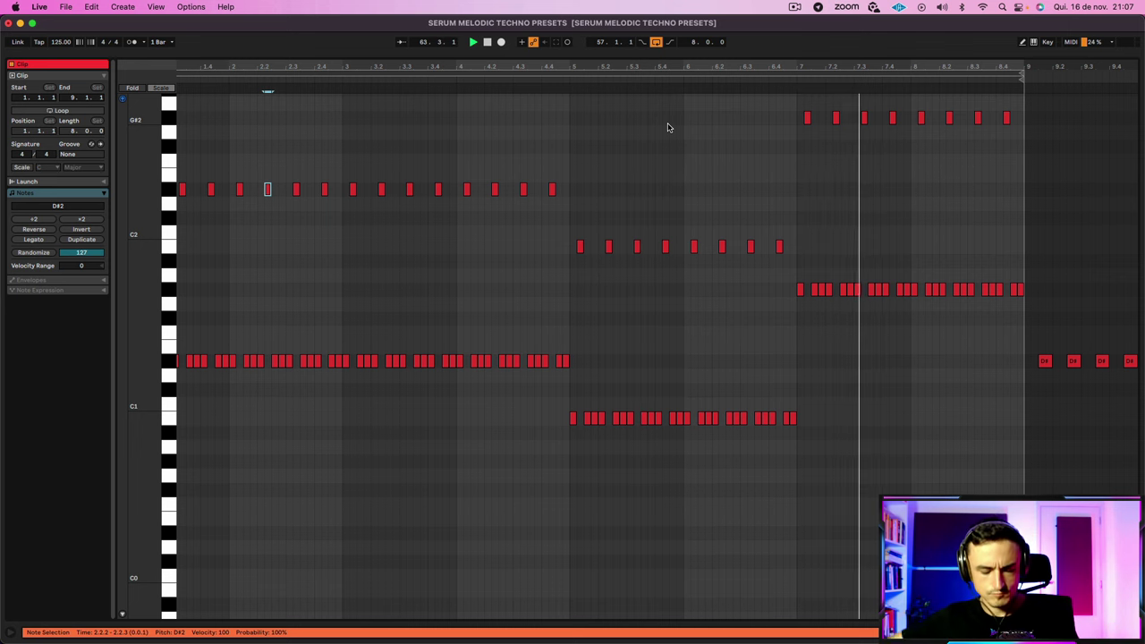
Step: Stop playback and open the second TRACK 8 BASS clip to examine its long sustained notes
{"action": "key", "text": "shift+Tab"}
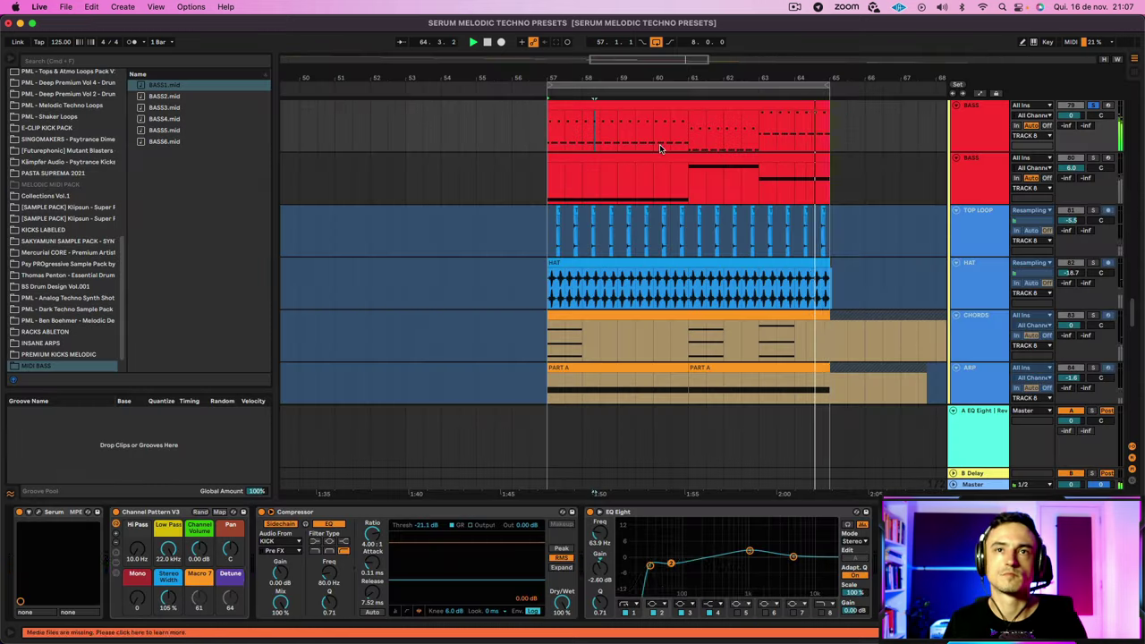
{"action": "key", "text": "space"}
{"action": "left_click", "coordinate": [957, 179]}
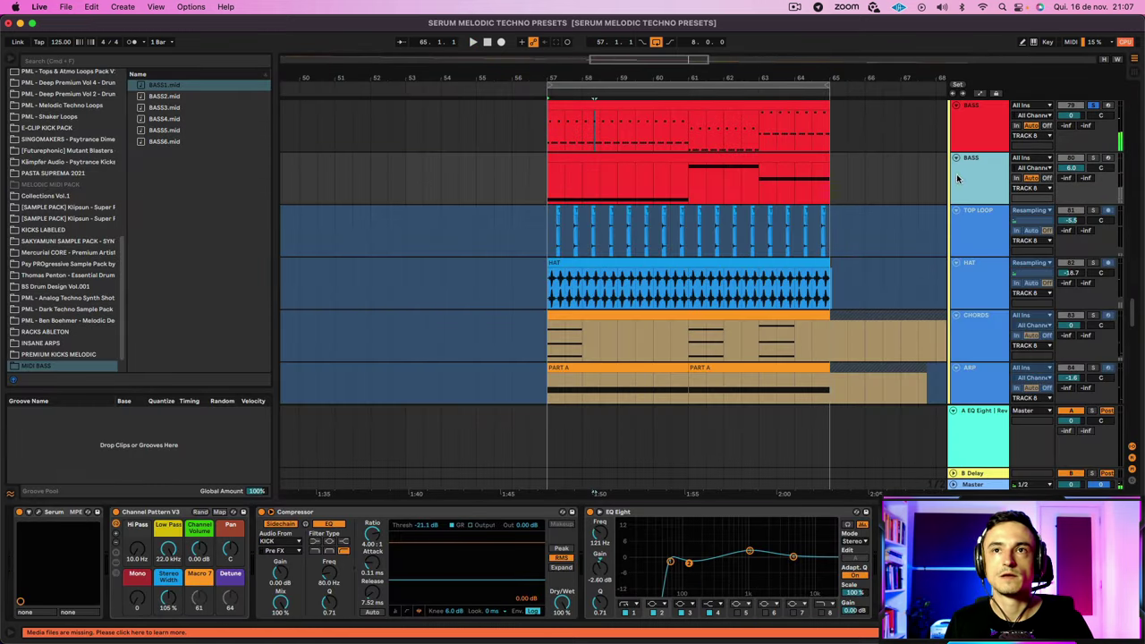
{"action": "double_click", "coordinate": [660, 159]}
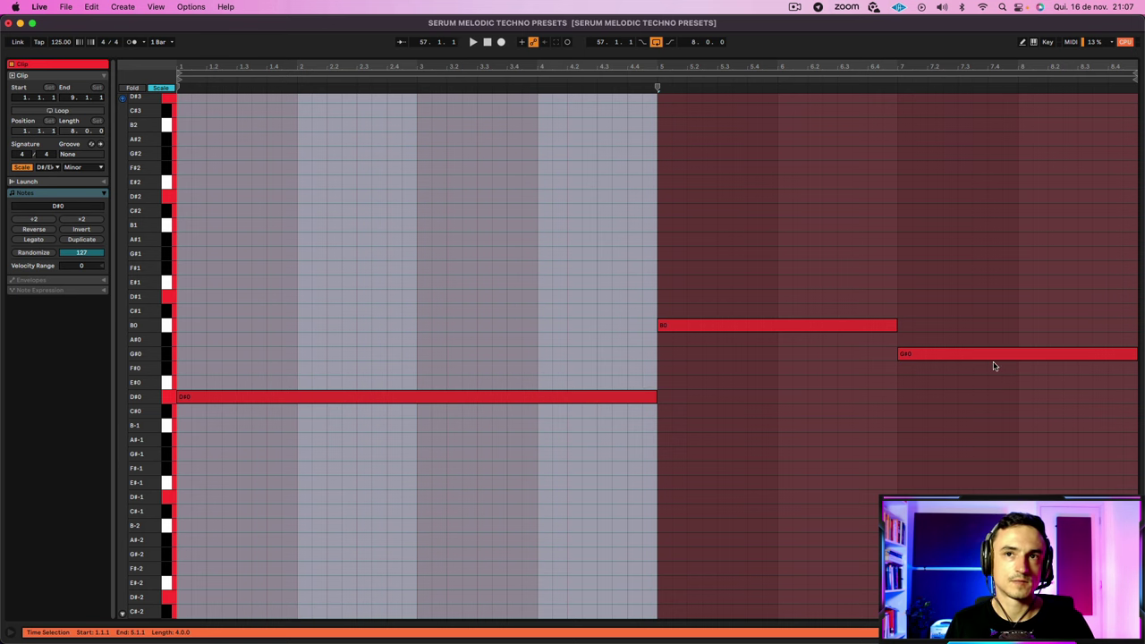
Step: Play the second TRACK 8 BASS layer while following its notes, then hear it in the full TRACK 8 mix
{"action": "key", "text": "shift+Tab"}
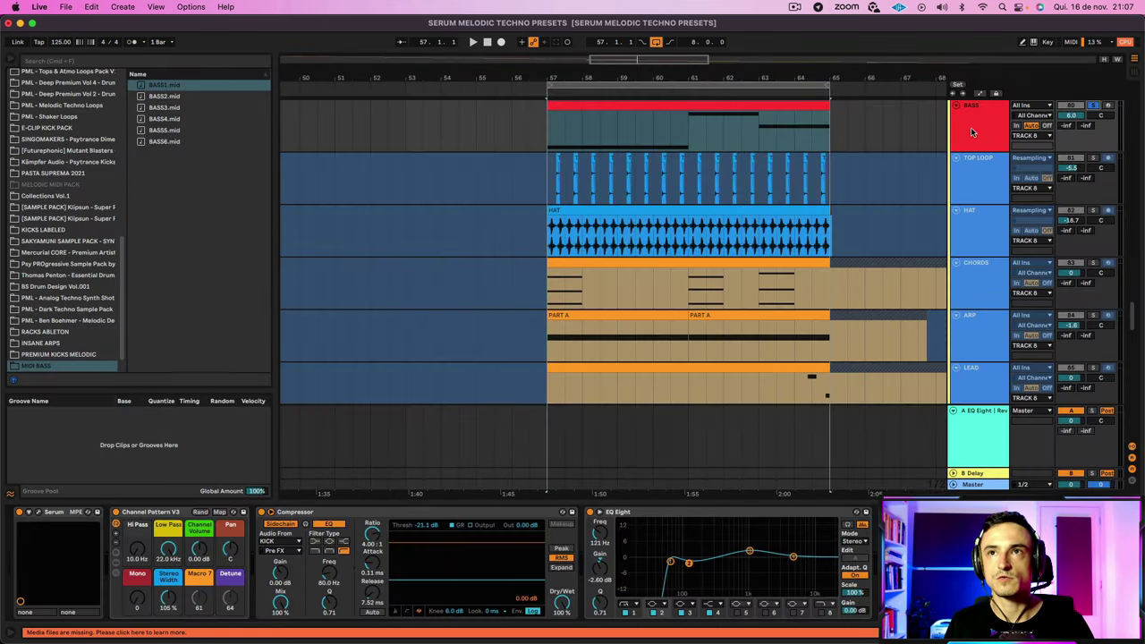
{"action": "double_click", "coordinate": [713, 108]}
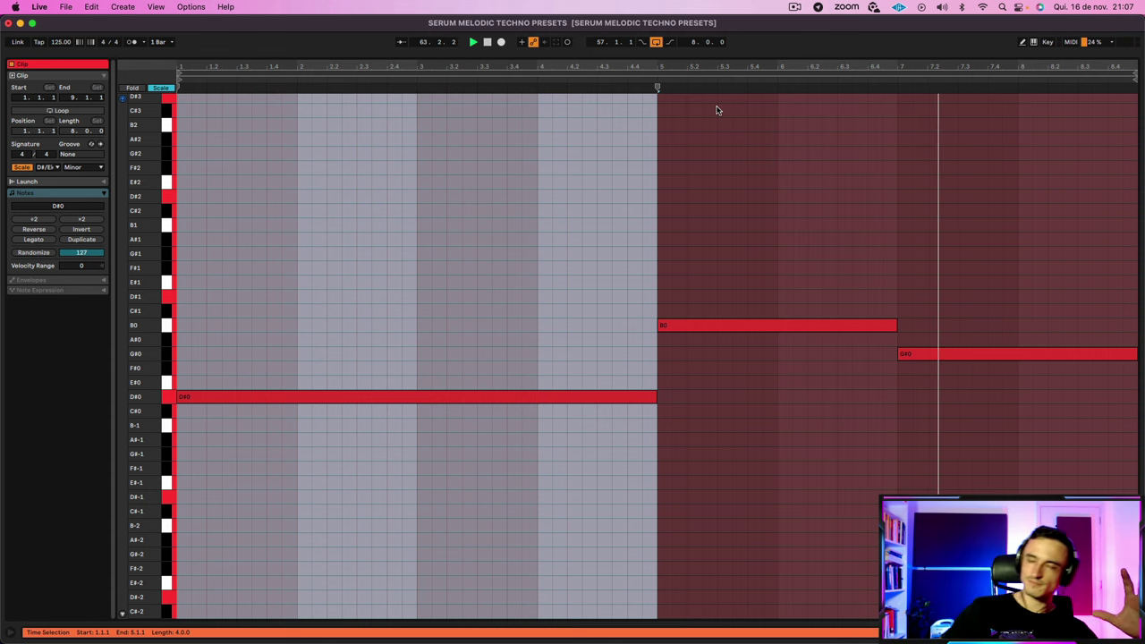
{"action": "key", "text": "shift+Tab"}
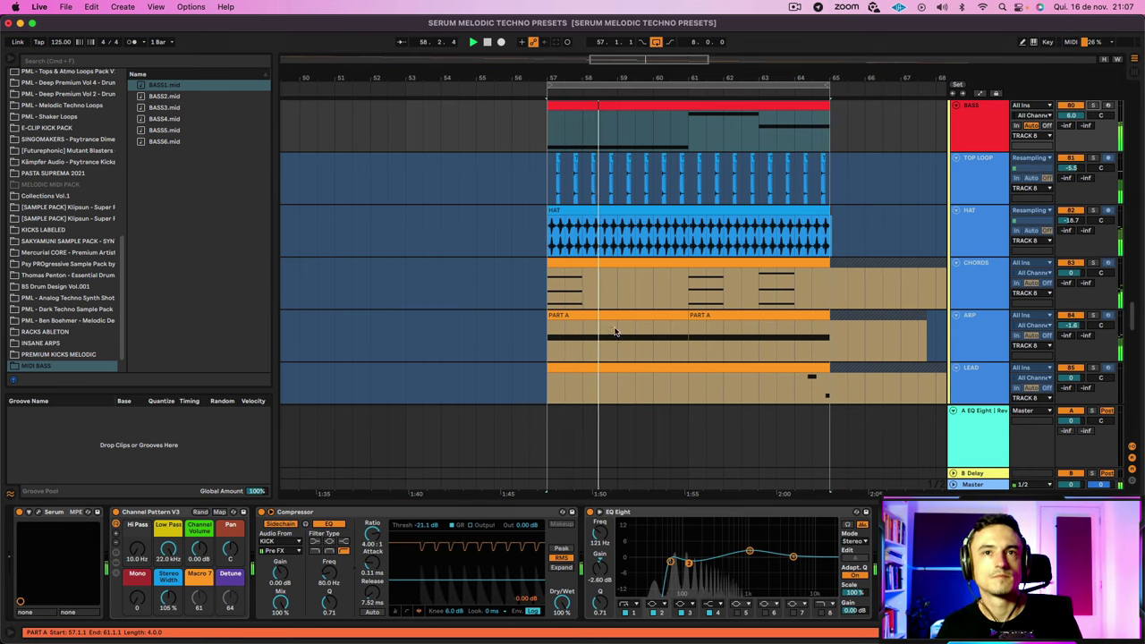
Step: Look over the TRACK 8 kick, bass, drum, chord, arp and lead clips while the full mix plays
{"action": "scroll", "coordinate": [621, 328], "scroll_direction": "down", "scroll_amount": 1}
{"action": "scroll", "coordinate": [620, 328], "scroll_direction": "up", "scroll_amount": 8}
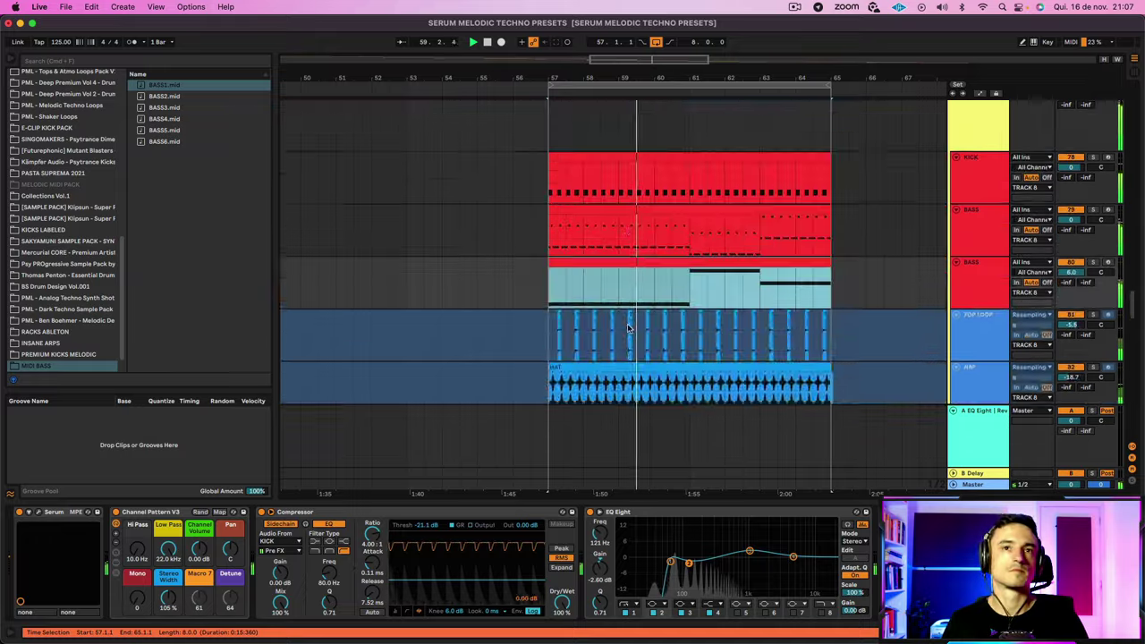
{"action": "scroll", "coordinate": [636, 324], "scroll_direction": "down", "scroll_amount": 9}
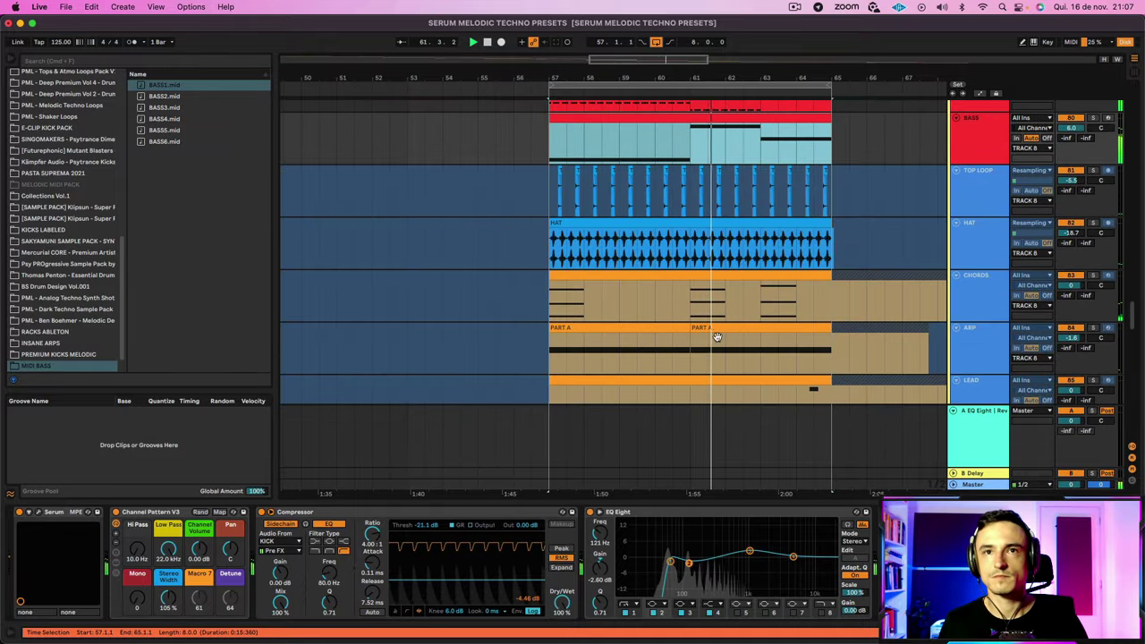
{"action": "scroll", "coordinate": [715, 335], "scroll_direction": "down", "scroll_amount": 5}
{"action": "scroll", "coordinate": [716, 340], "scroll_direction": "up", "scroll_amount": 1}
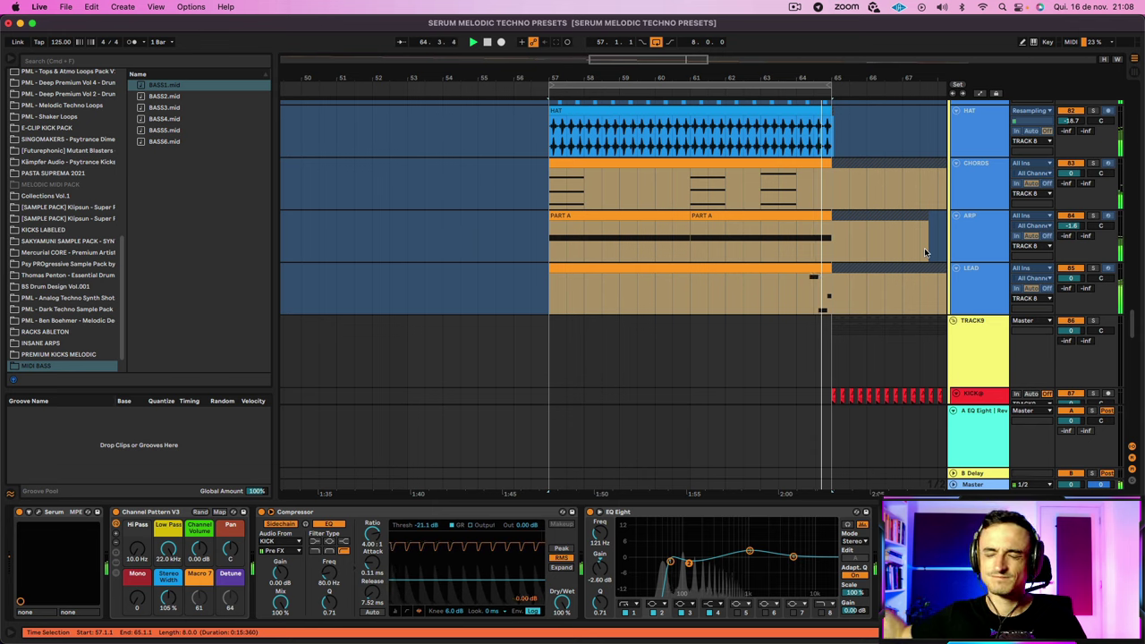
{"action": "scroll", "coordinate": [581, 232], "scroll_direction": "up", "scroll_amount": 5}
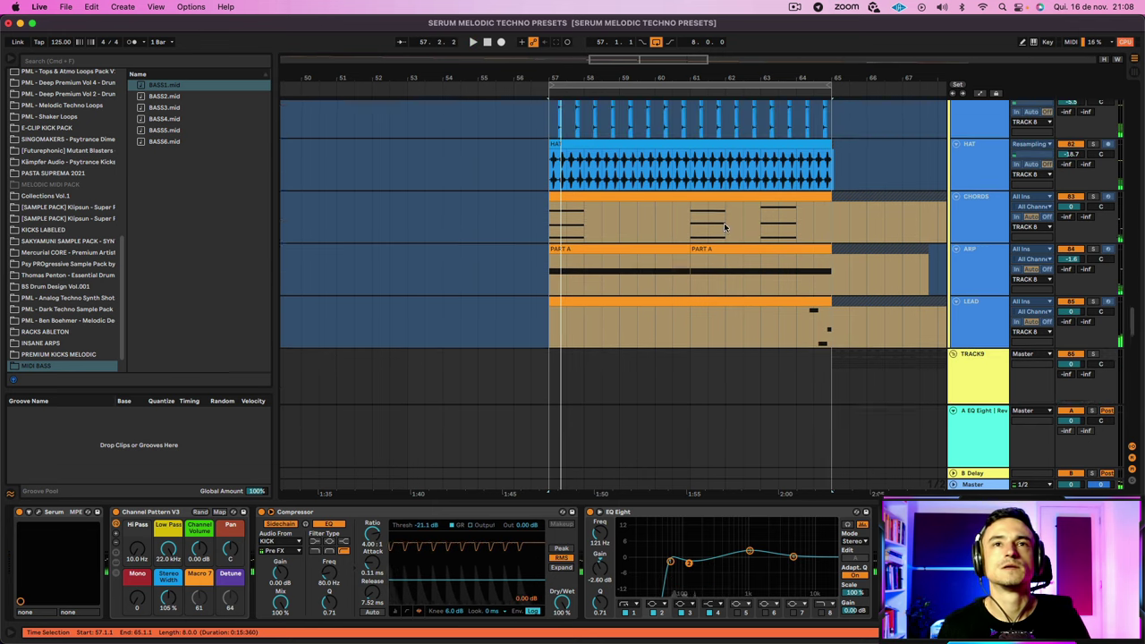
Step: Open the TRACK9 BASS clip and examine its repeating three-note pattern against the beat grid
{"action": "scroll", "coordinate": [582, 233], "scroll_direction": "up", "scroll_amount": 10}
{"action": "scroll", "coordinate": [581, 232], "scroll_direction": "right", "scroll_amount": 3}
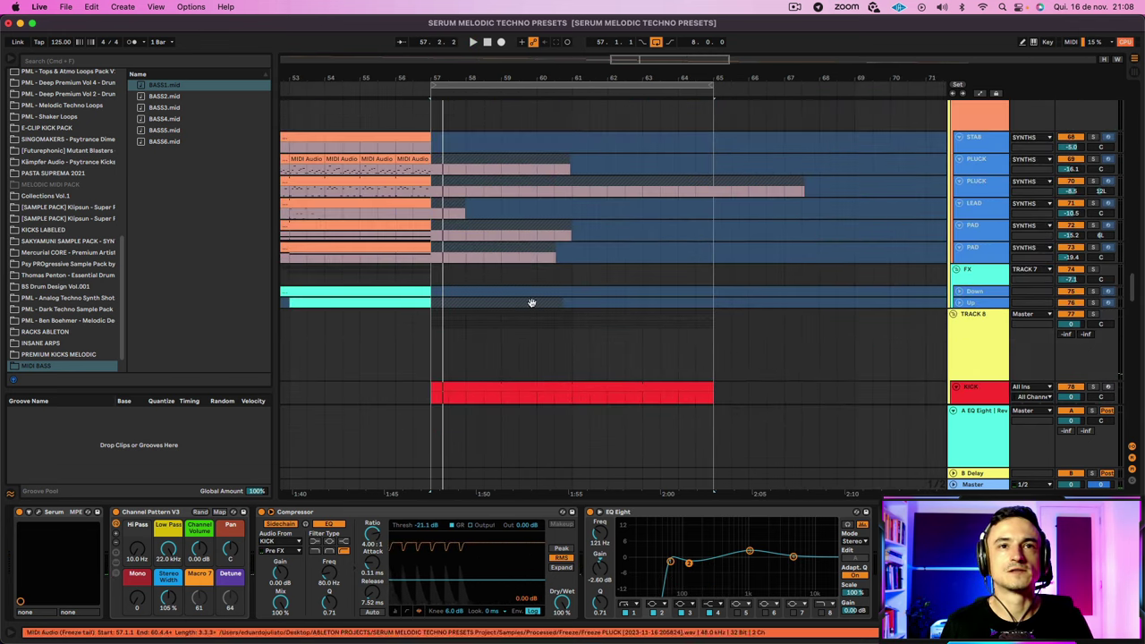
{"action": "scroll", "coordinate": [602, 358], "scroll_direction": "down", "scroll_amount": 6}
{"action": "scroll", "coordinate": [607, 353], "scroll_direction": "down", "scroll_amount": 3}
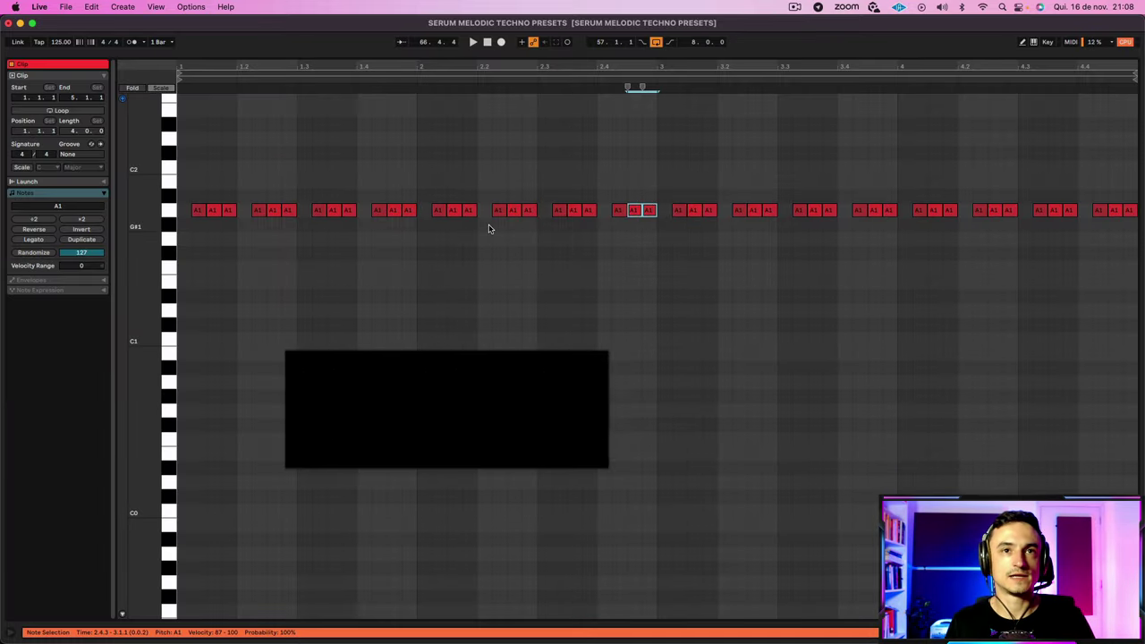
{"action": "left_click", "coordinate": [460, 228]}
{"action": "left_click_drag", "start_coordinate": [457, 234], "coordinate": [483, 182]}
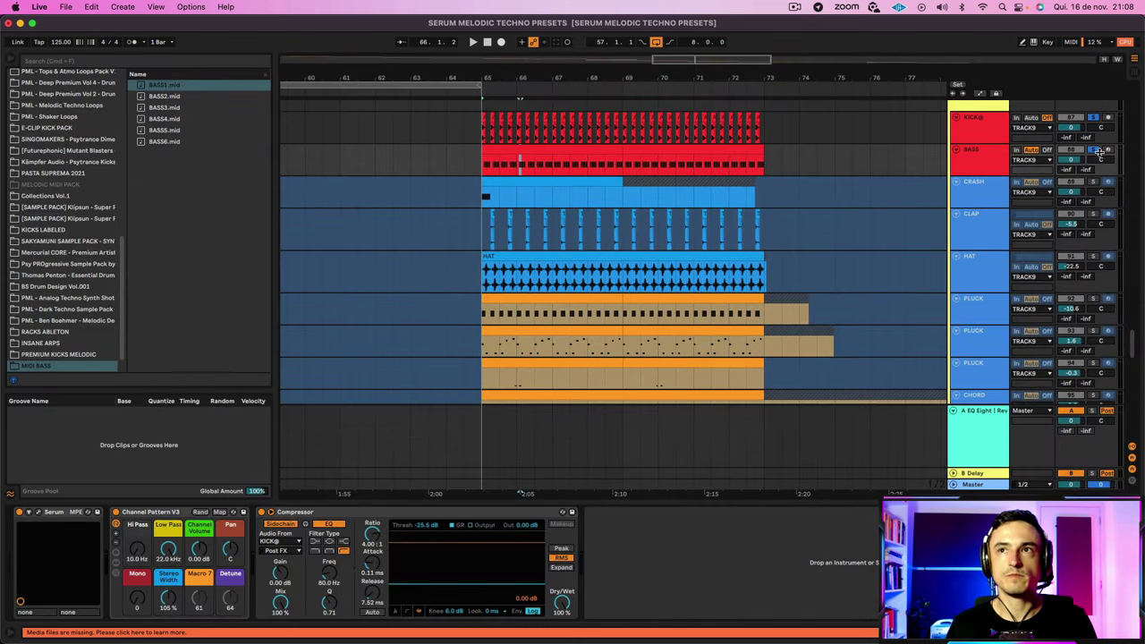
Step: With the soloed TRACK9 kick and bass playing, set the bass compressor's threshold to -33.0 dB, then remove the solos
{"action": "left_click", "coordinate": [959, 137]}
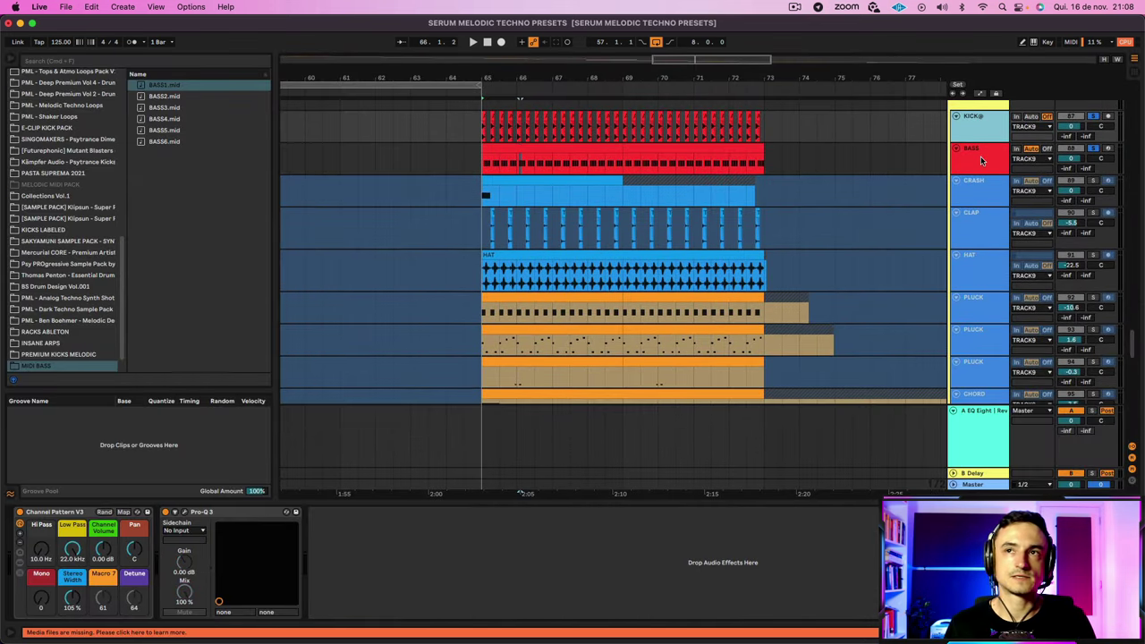
{"action": "left_click", "coordinate": [980, 159], "text": "shift"}
{"action": "key", "text": "space"}
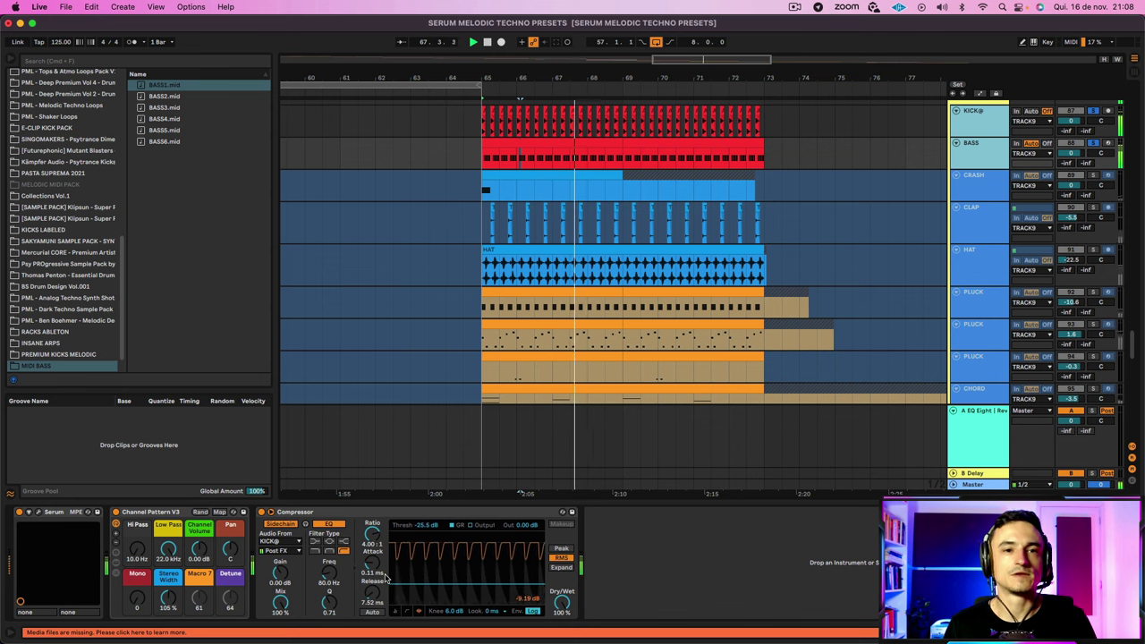
{"action": "left_click_drag", "start_coordinate": [391, 583], "coordinate": [391, 589]}
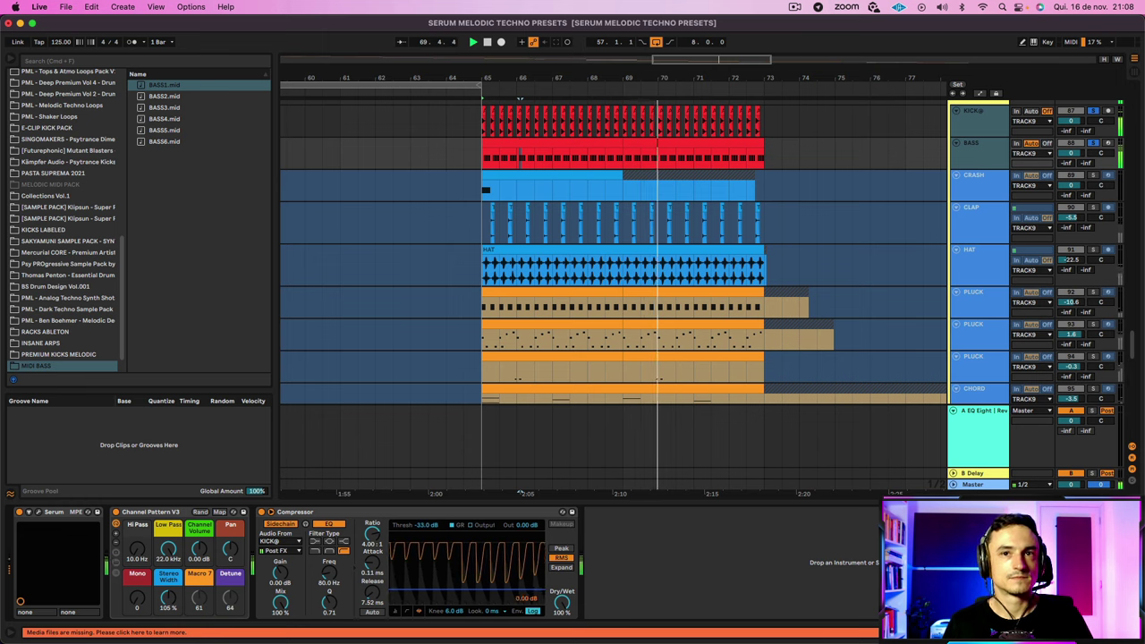
{"action": "left_click", "coordinate": [1093, 144]}
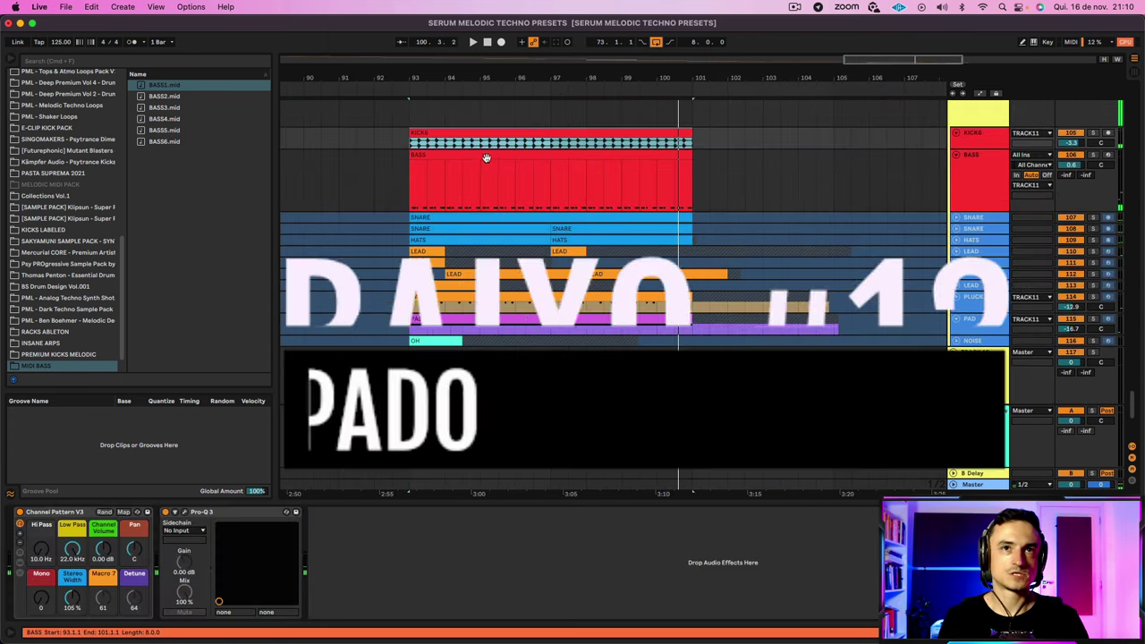
Step: Examine the syncopated notes of the TRACK11 BASS clip, then play the pattern in the full TRACK11 mix
{"action": "double_click", "coordinate": [486, 156]}
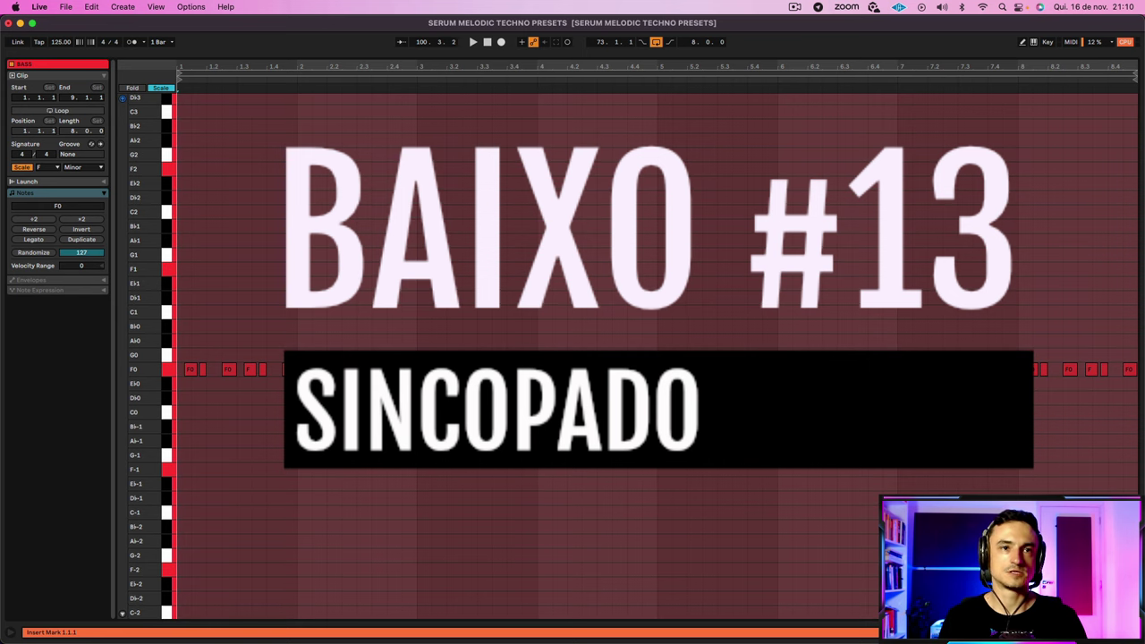
{"action": "key", "text": "shift+Tab"}
{"action": "left_click", "coordinate": [454, 105]}
{"action": "scroll", "coordinate": [452, 115], "scroll_direction": "up", "scroll_amount": 2}
{"action": "left_click", "coordinate": [566, 318]}
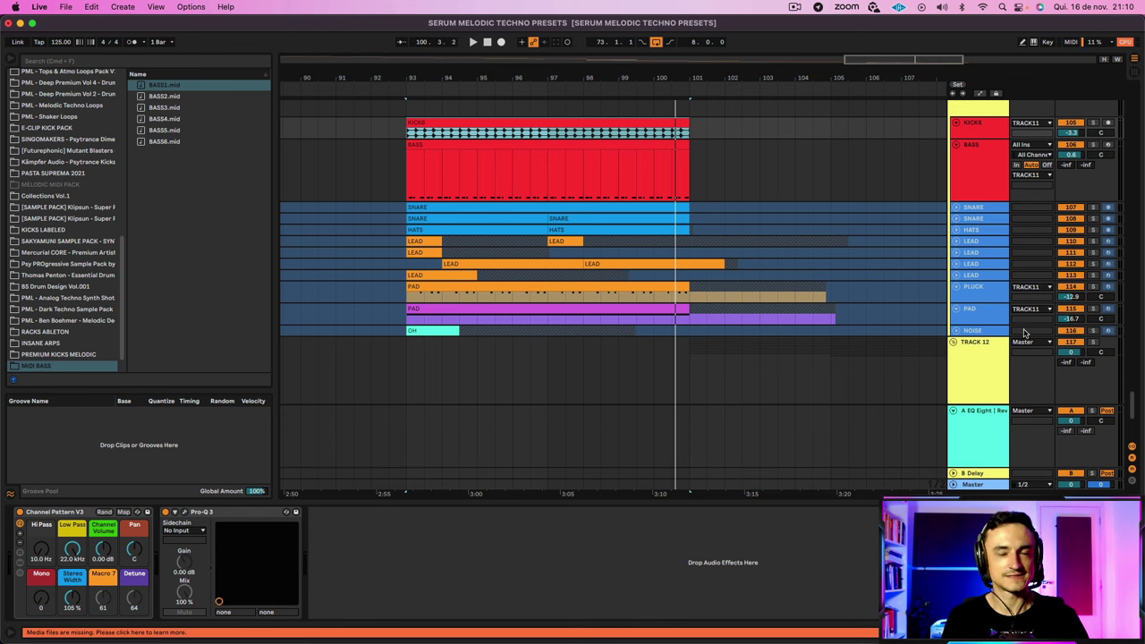
{"action": "key", "text": "space"}
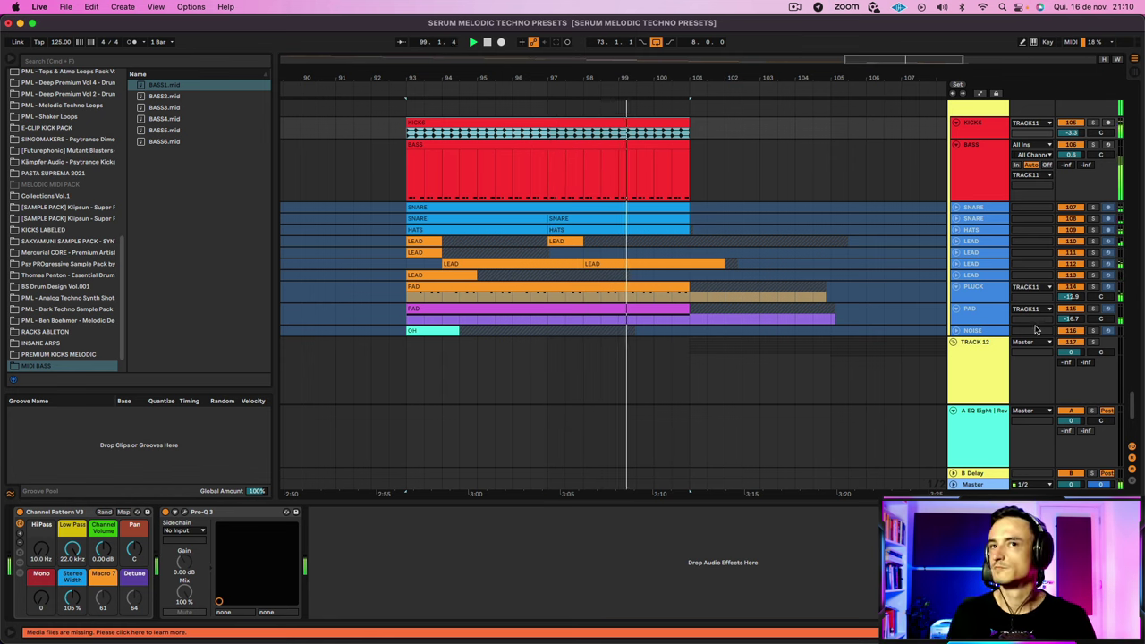
Step: Examine the four sustained notes of the TRACK 12 bass clip, then play the full TRACK 12 mix from bar 101
{"action": "scroll", "coordinate": [1035, 330], "scroll_direction": "down", "scroll_amount": 10}
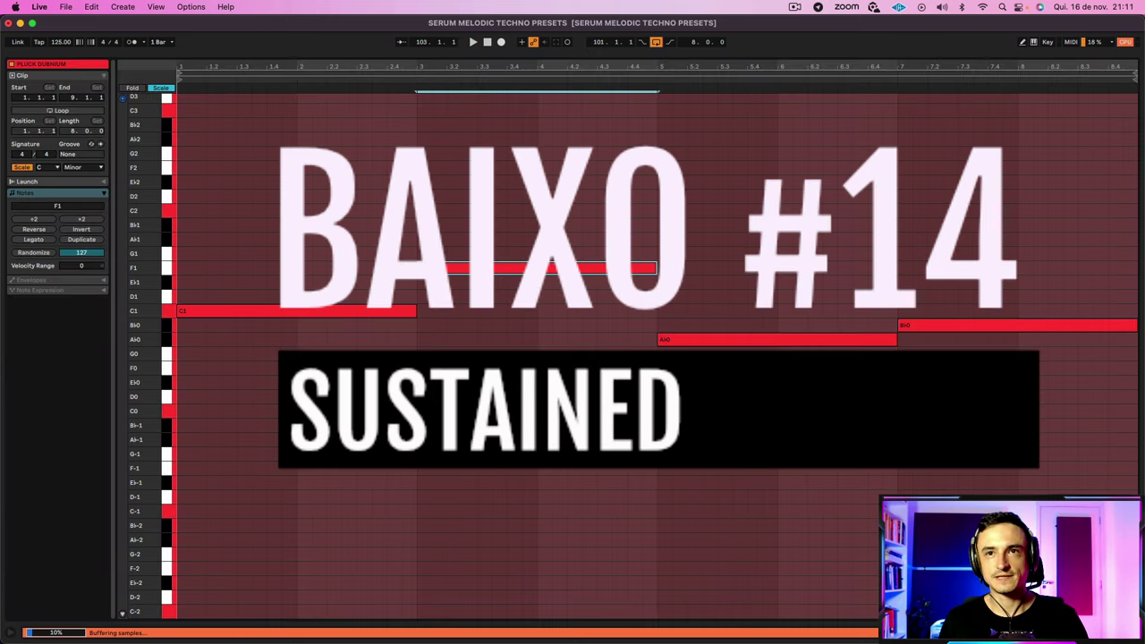
{"action": "left_click", "coordinate": [758, 339]}
{"action": "left_click", "coordinate": [962, 325]}
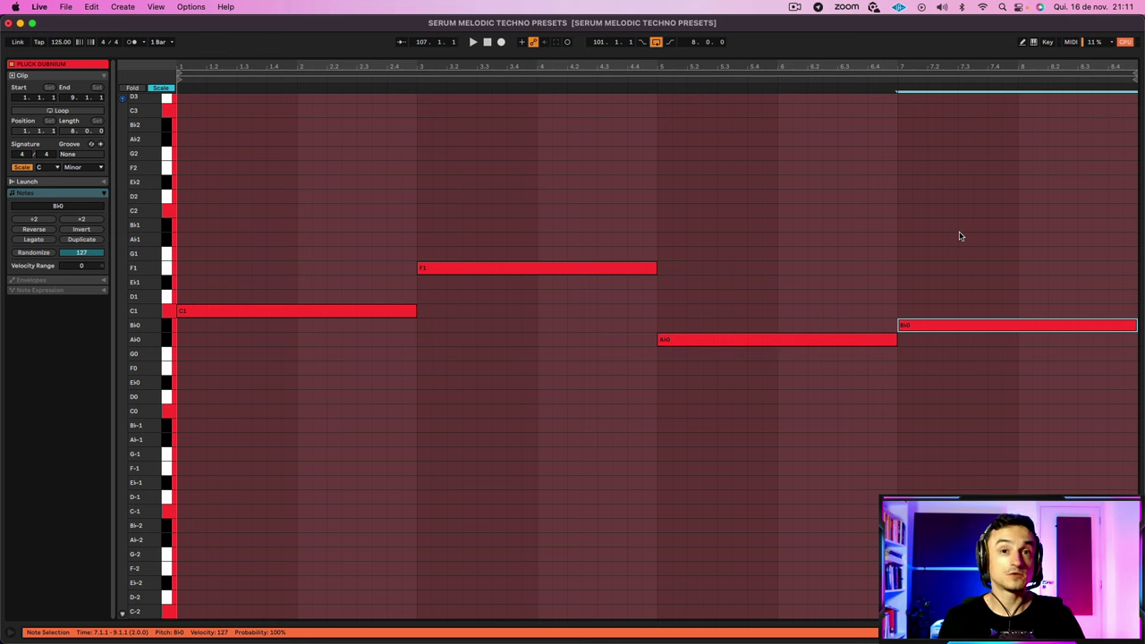
{"action": "key", "text": "shift+Tab"}
{"action": "left_click", "coordinate": [444, 250]}
{"action": "key", "text": "space"}
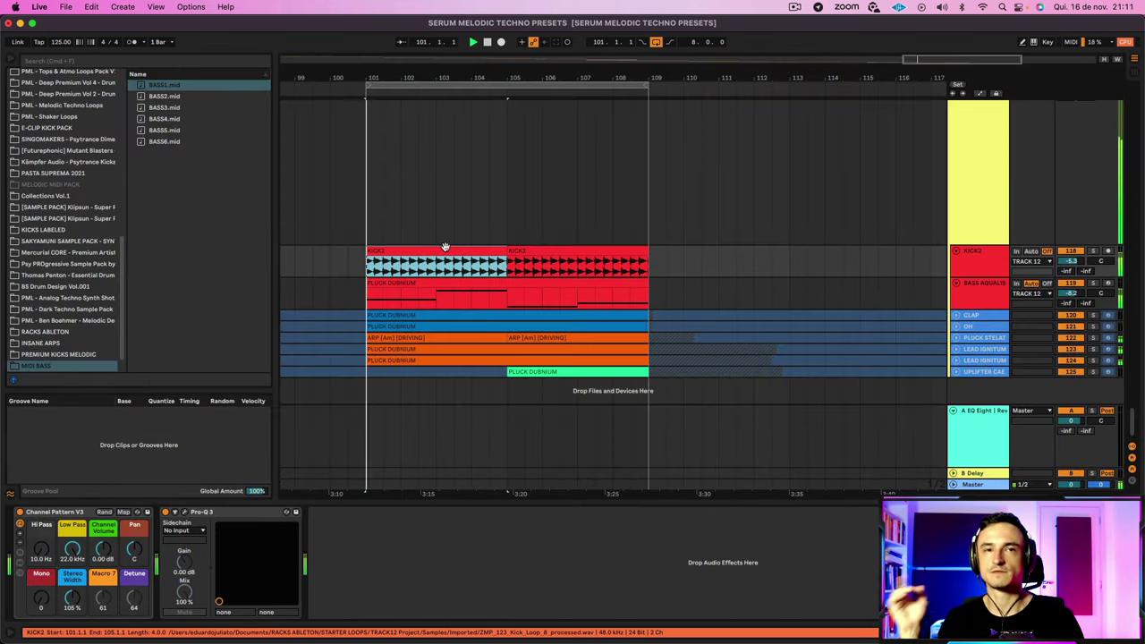